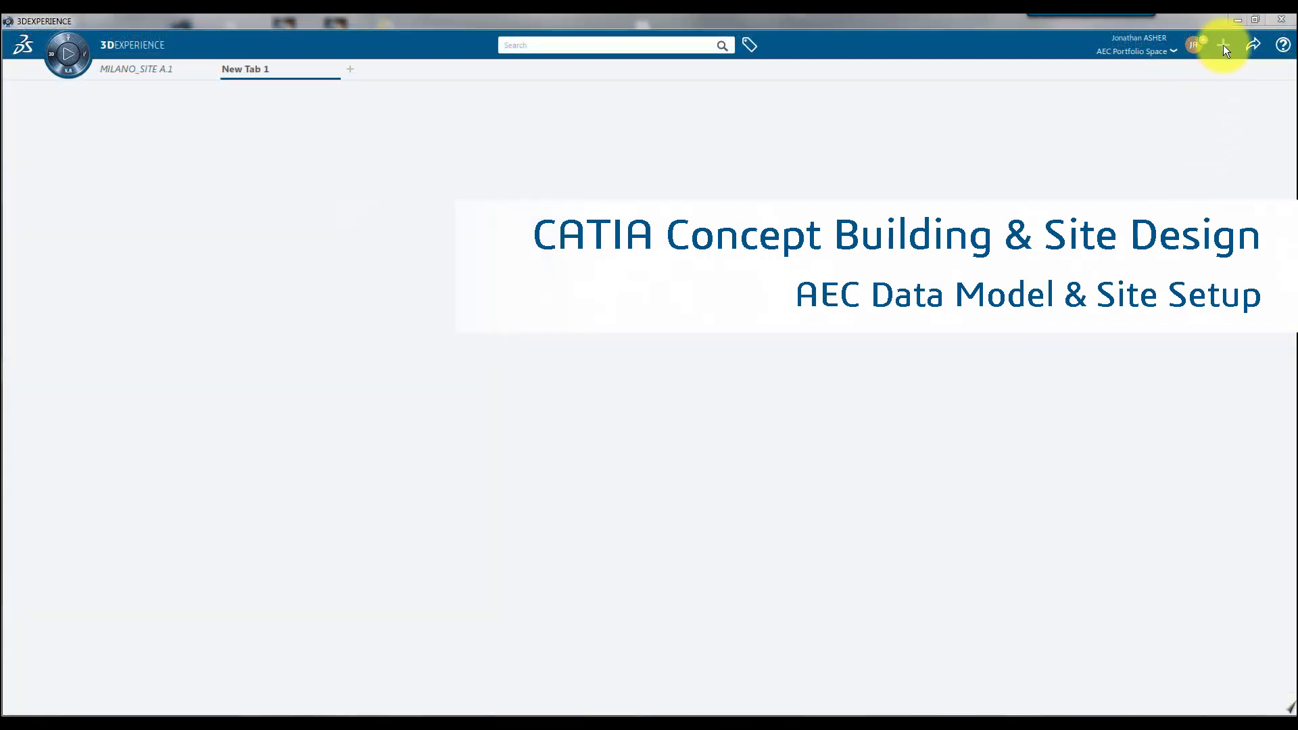
- Create Site00000027 by searching 'site' in New Content and choosing the Site type
left_click(1204, 67)
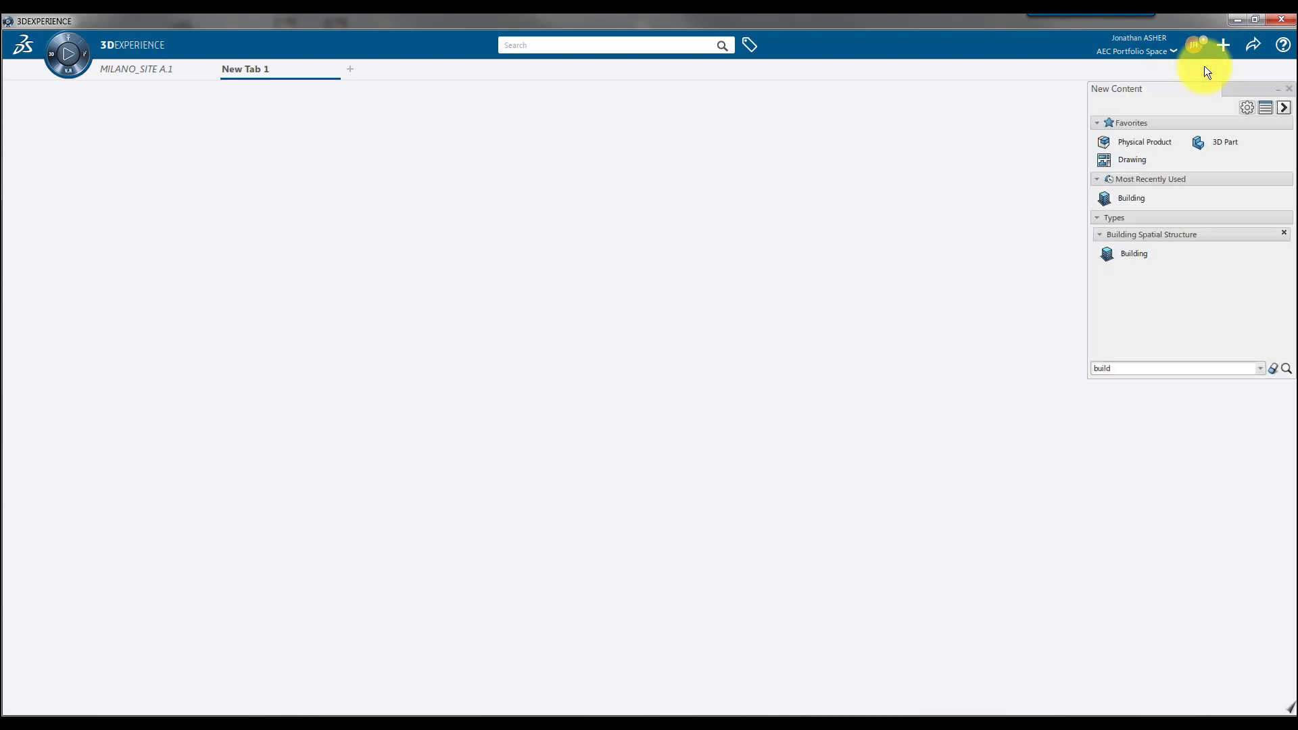
left_click(1119, 367)
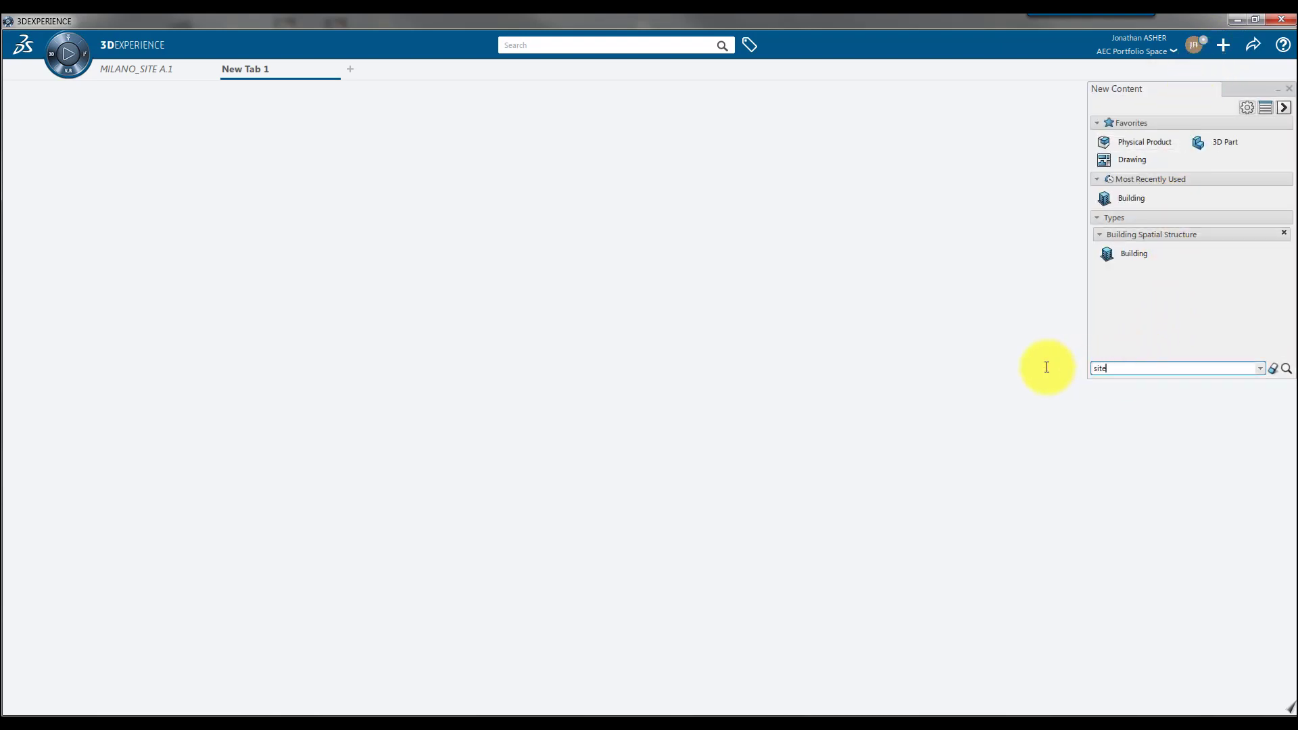
type("site")
left_click(1122, 258)
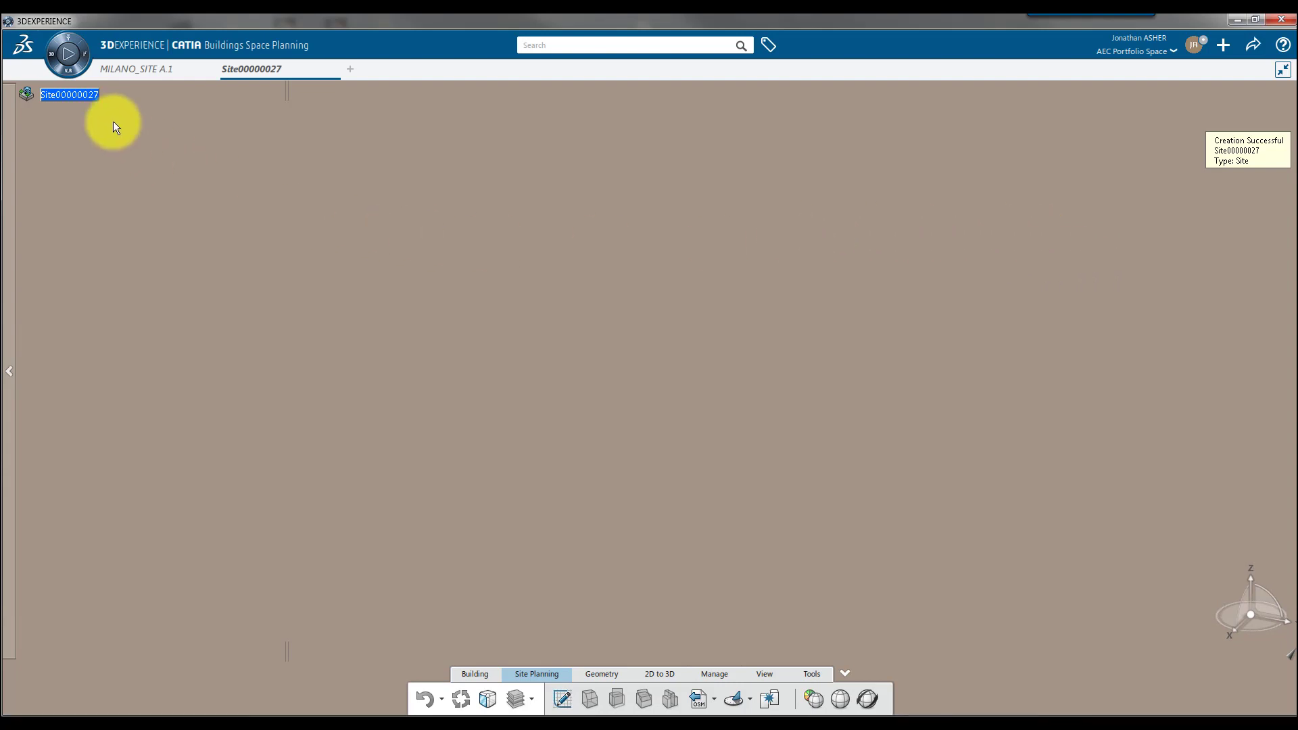
- Insert Physical Product00109831 under Site00000027
right_click(74, 96)
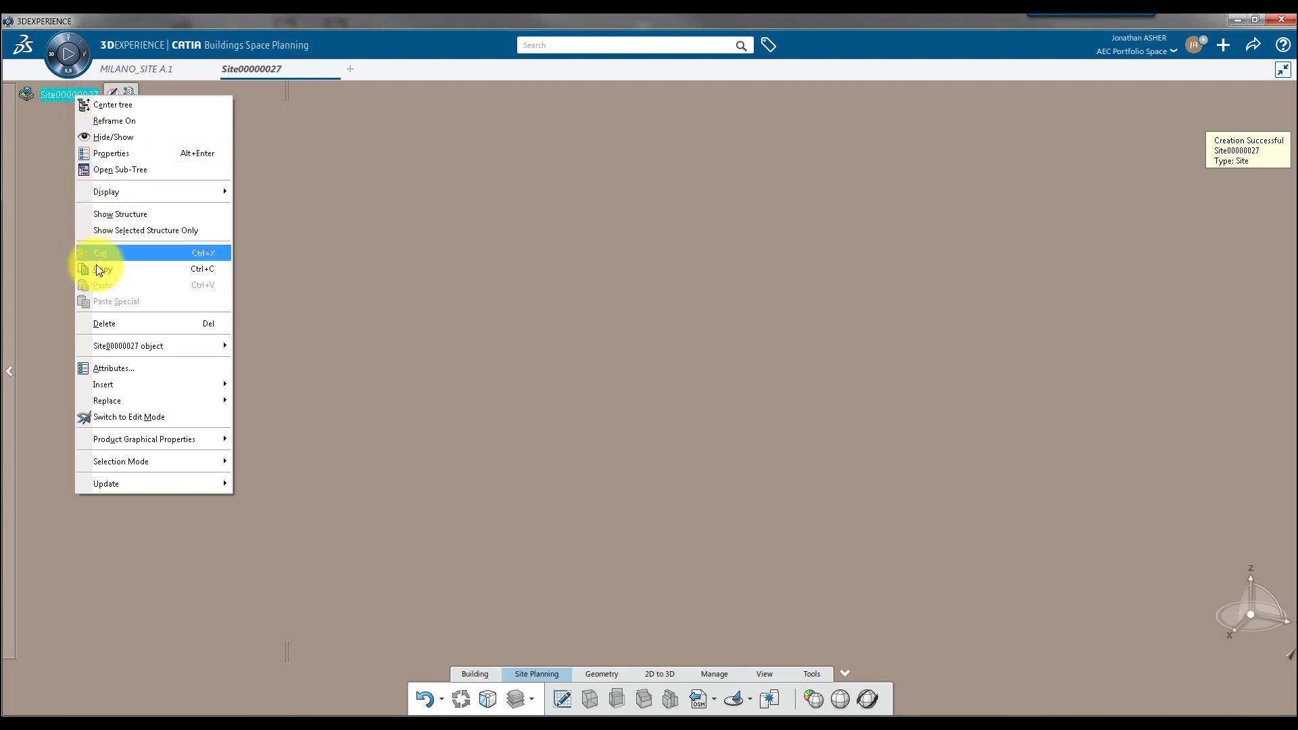
mouse_move(129, 385)
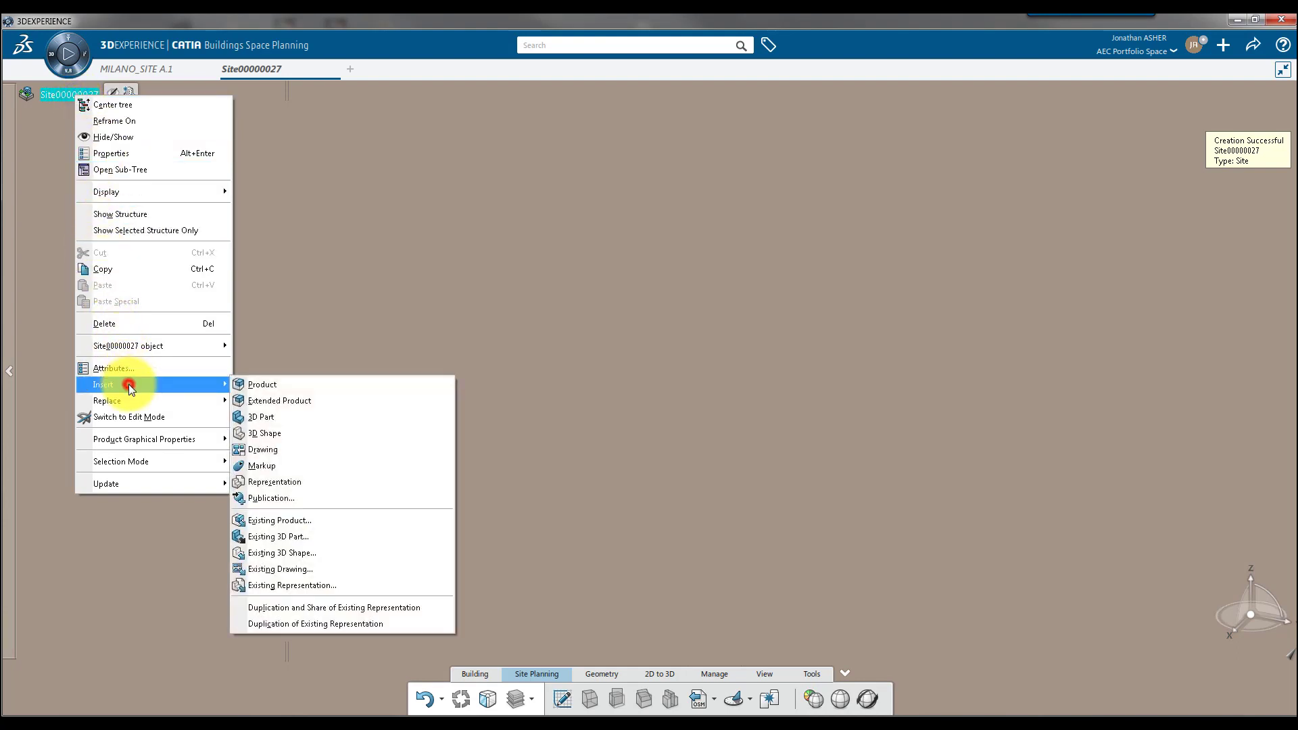
left_click(254, 384)
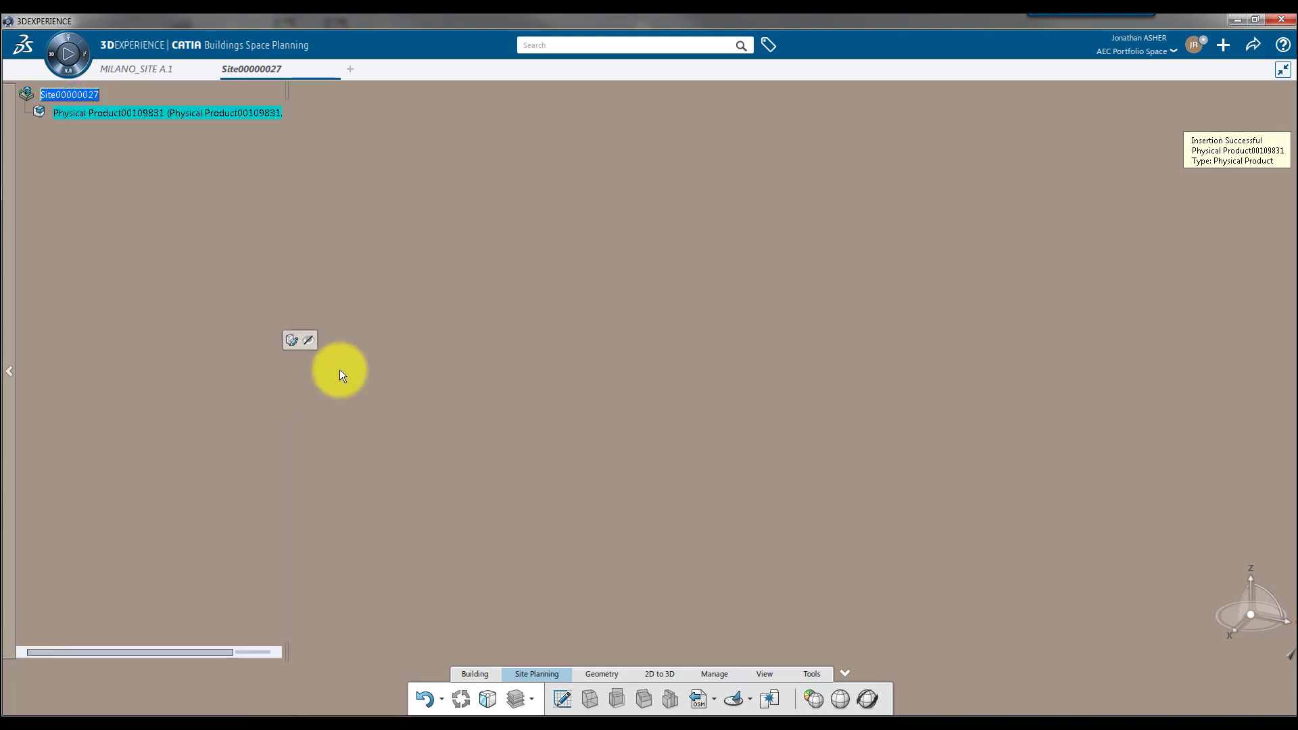
- Insert Building00001350 under the site as an extended product
right_click(68, 96)
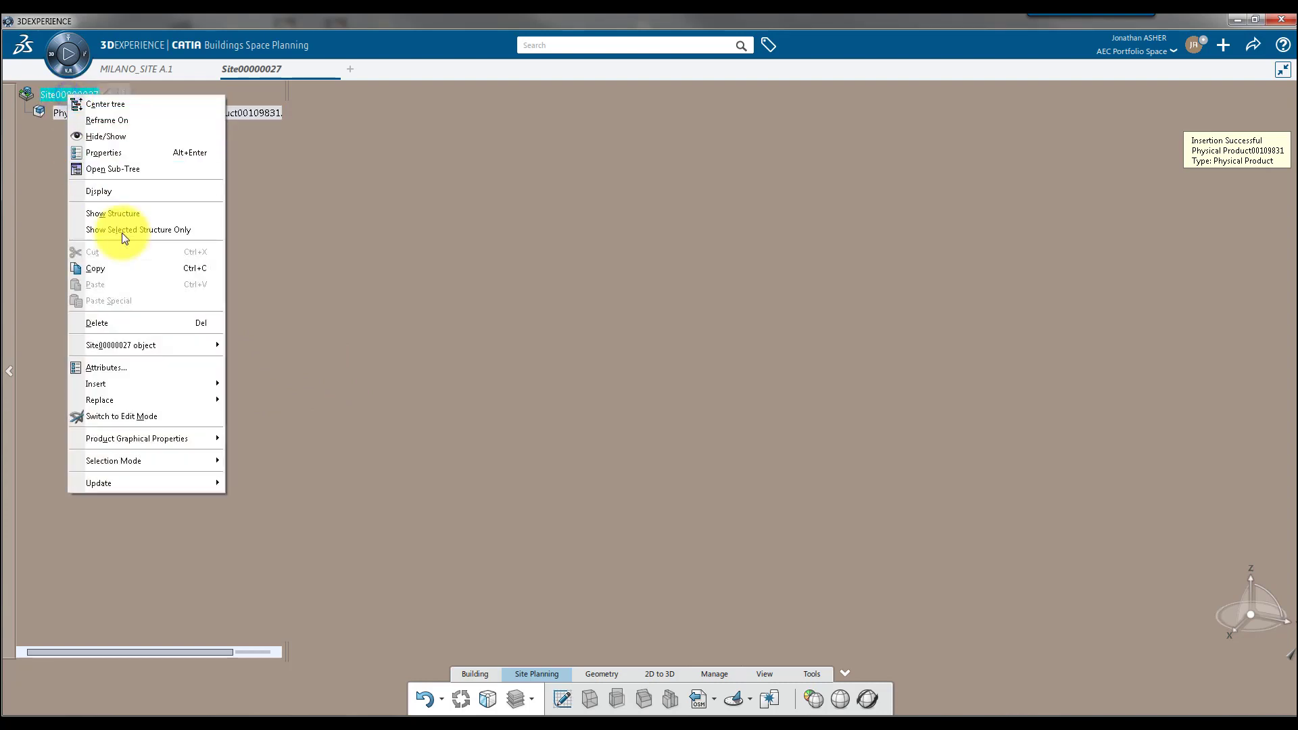
mouse_move(140, 380)
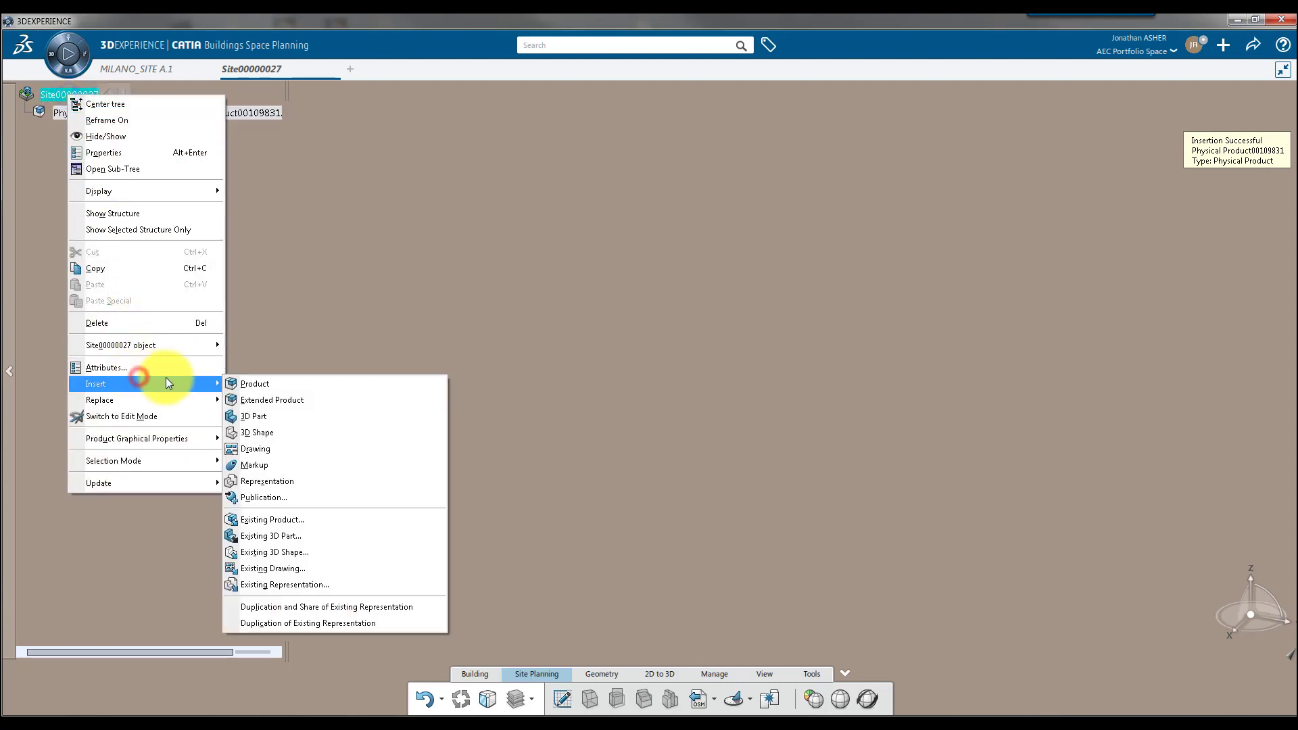
left_click(263, 400)
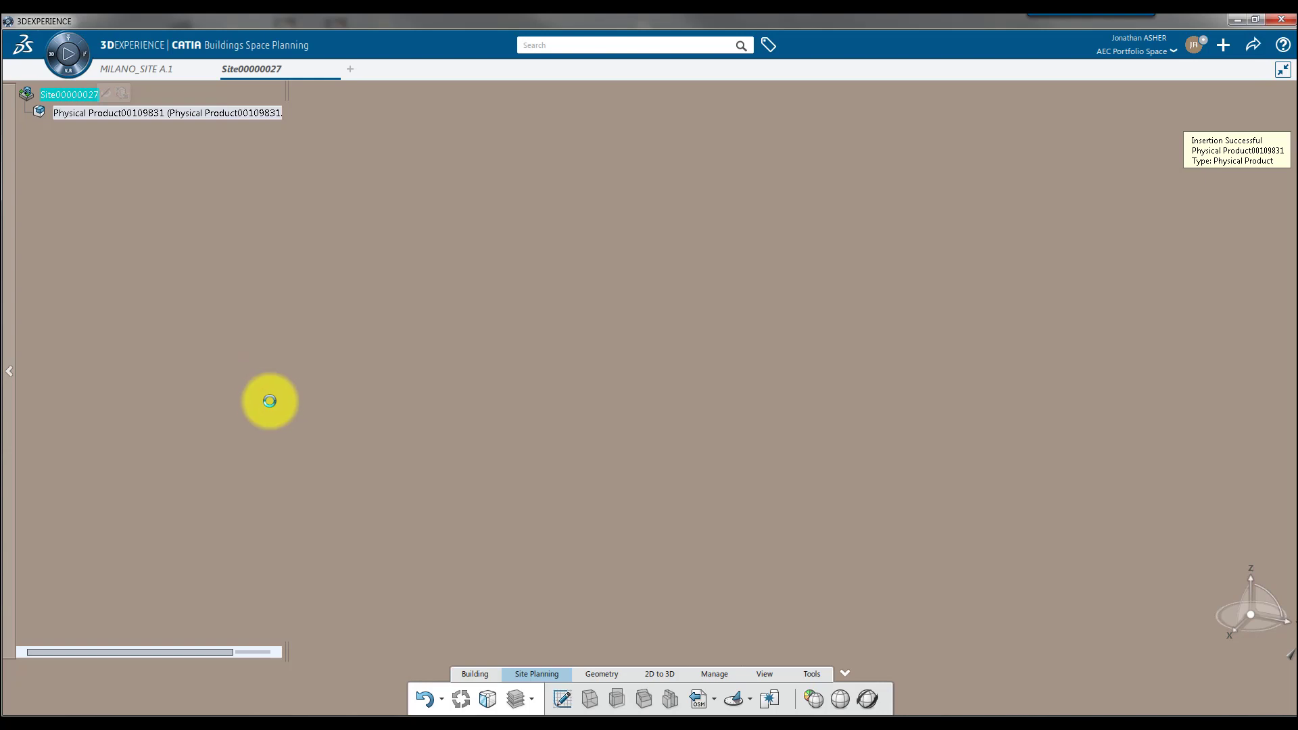
left_click(1122, 299)
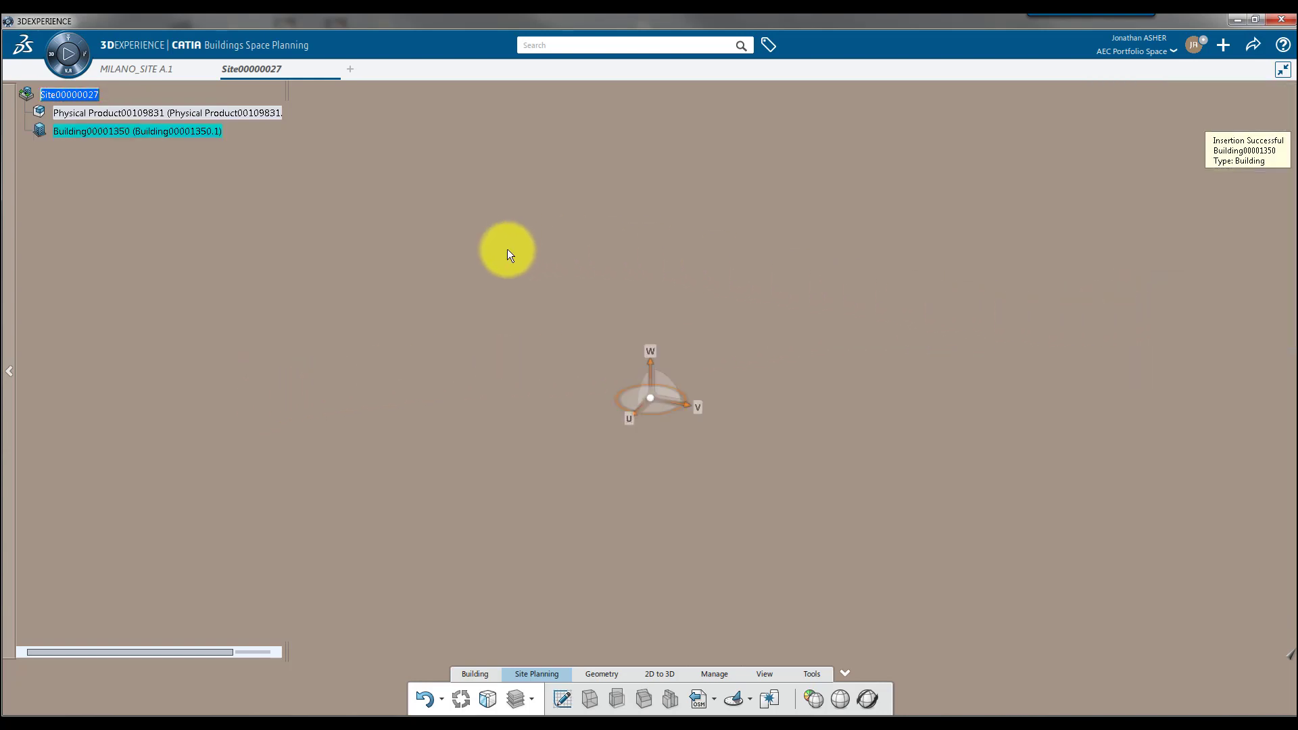
left_click(486, 274)
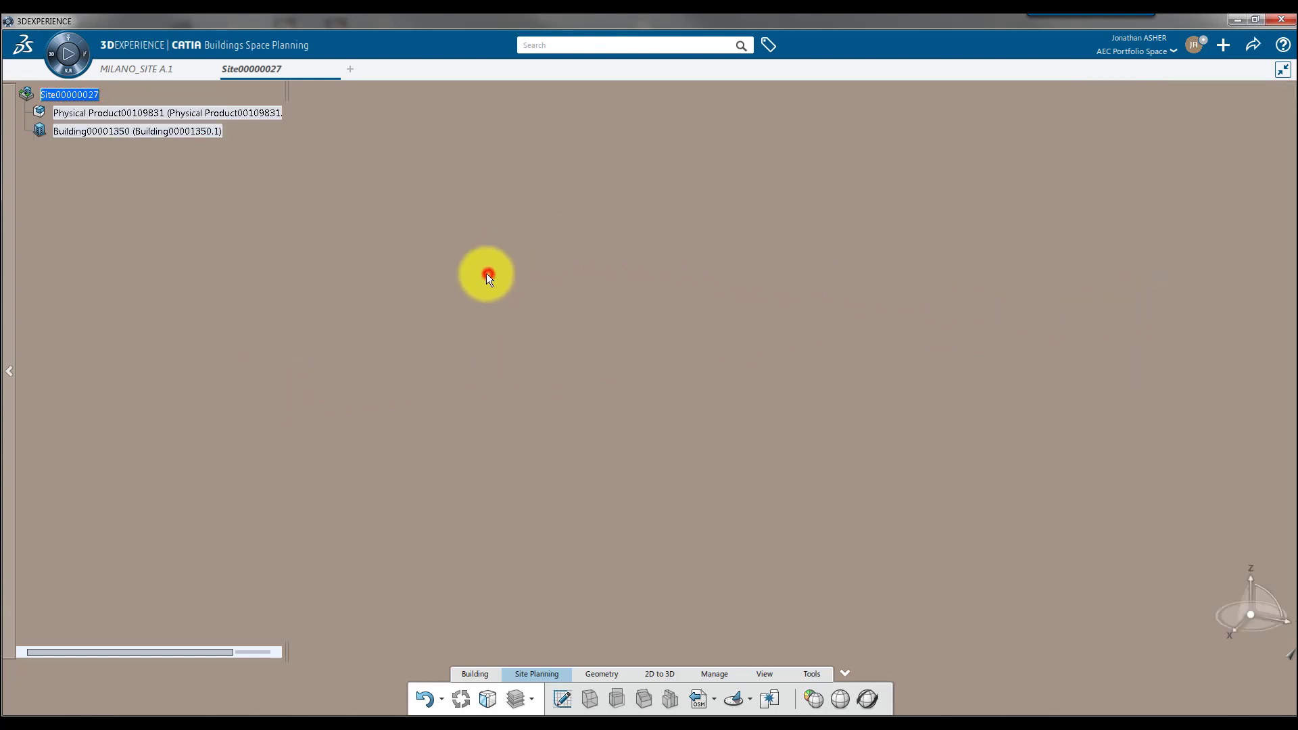
- Insert a second building, Building00001351, under the site
right_click(82, 97)
left_click(134, 376)
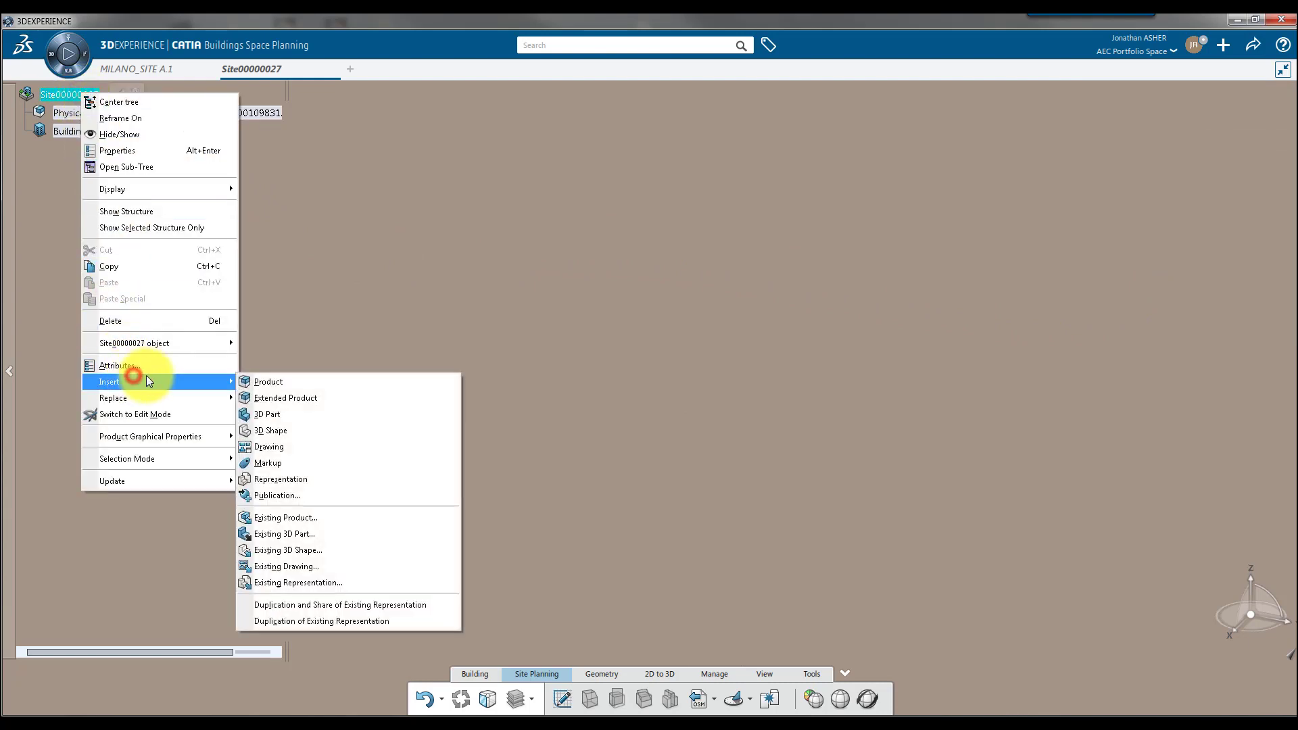
left_click(295, 399)
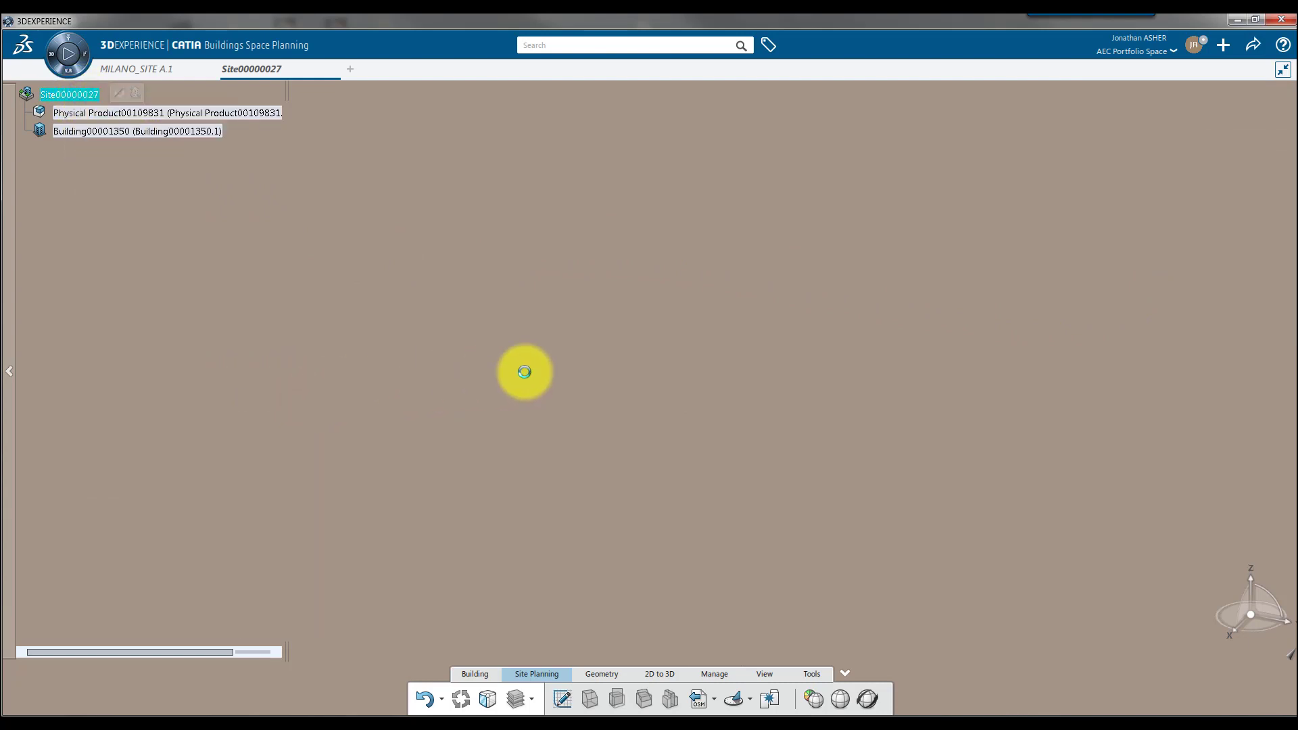
left_click(1117, 306)
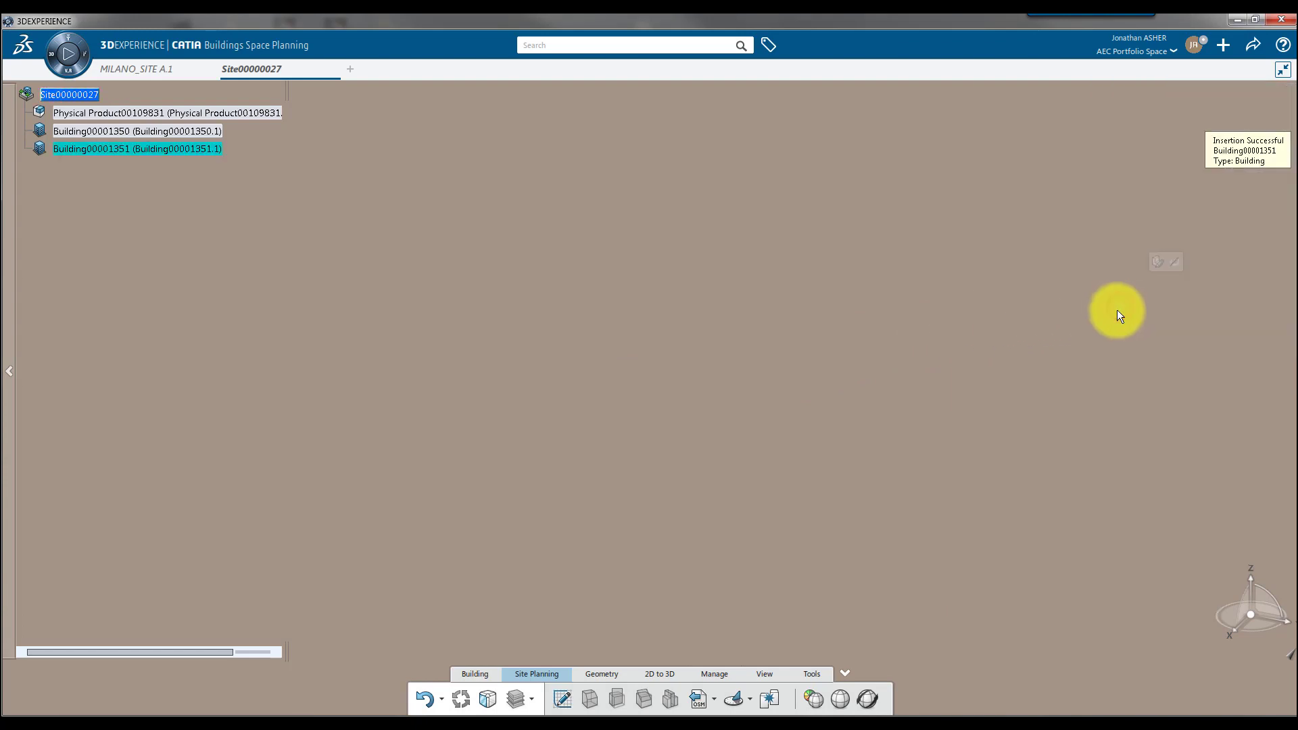
left_click(1004, 317)
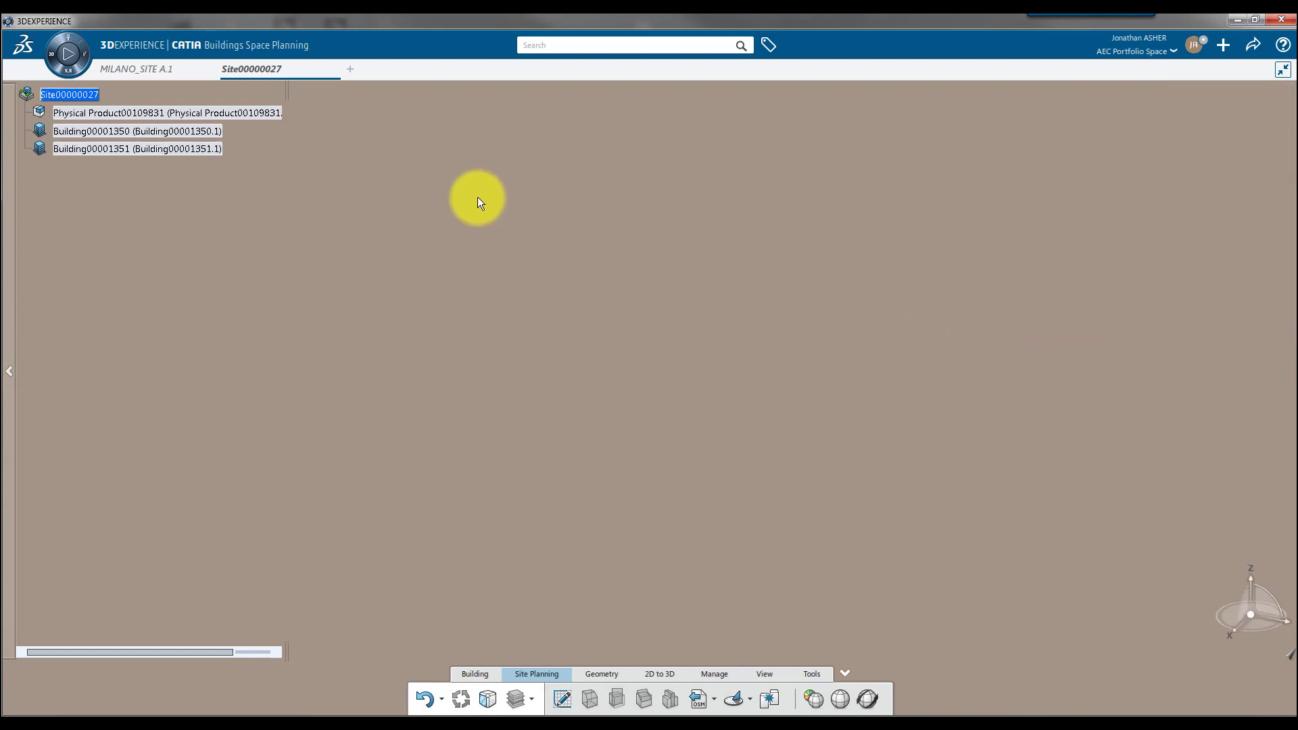
- Change the site's Title to DES55_BDG_BESTPRACTICE in its Reference properties
right_click(82, 99)
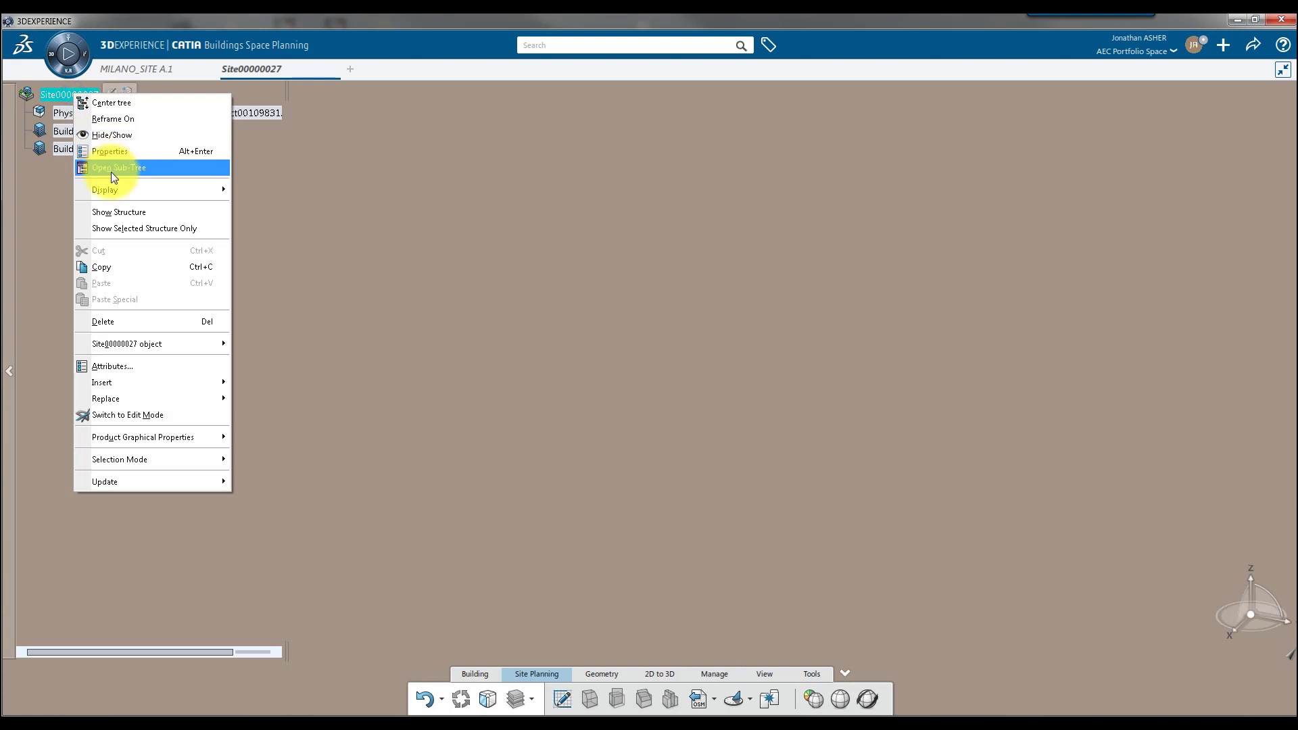
left_click(110, 152)
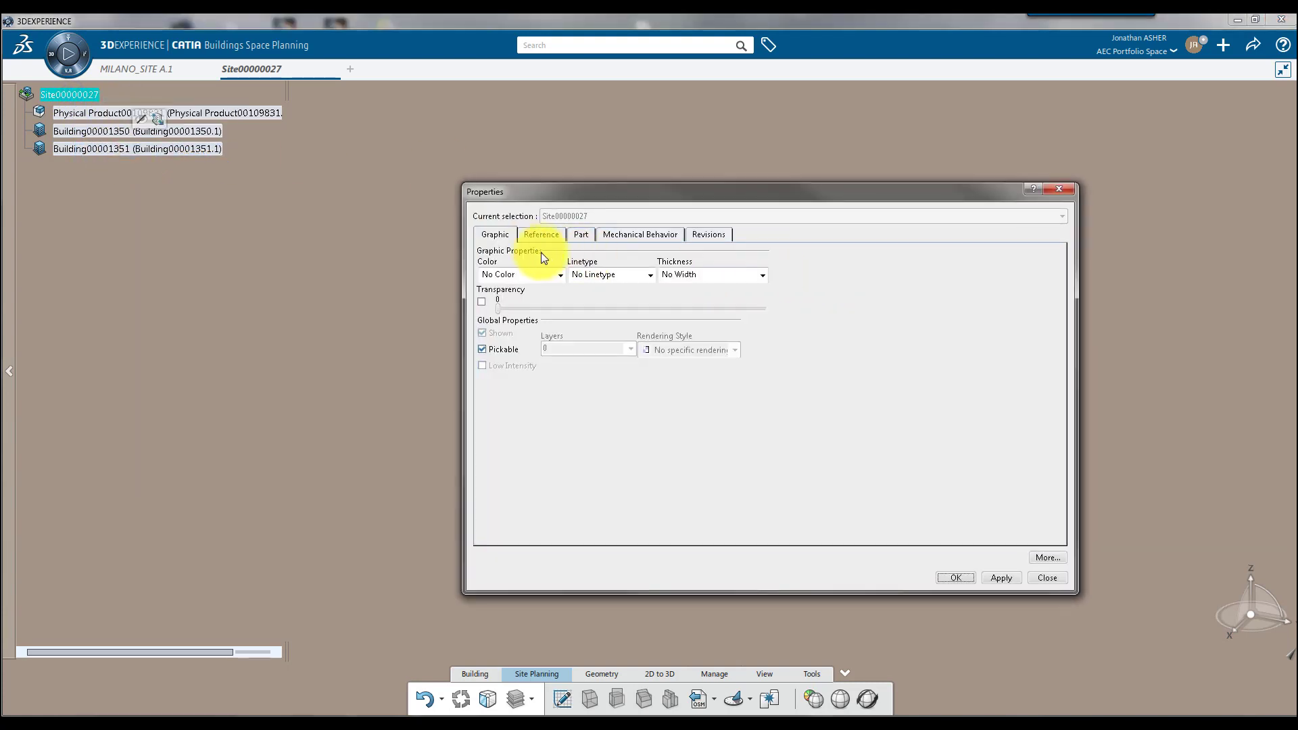
left_click(531, 234)
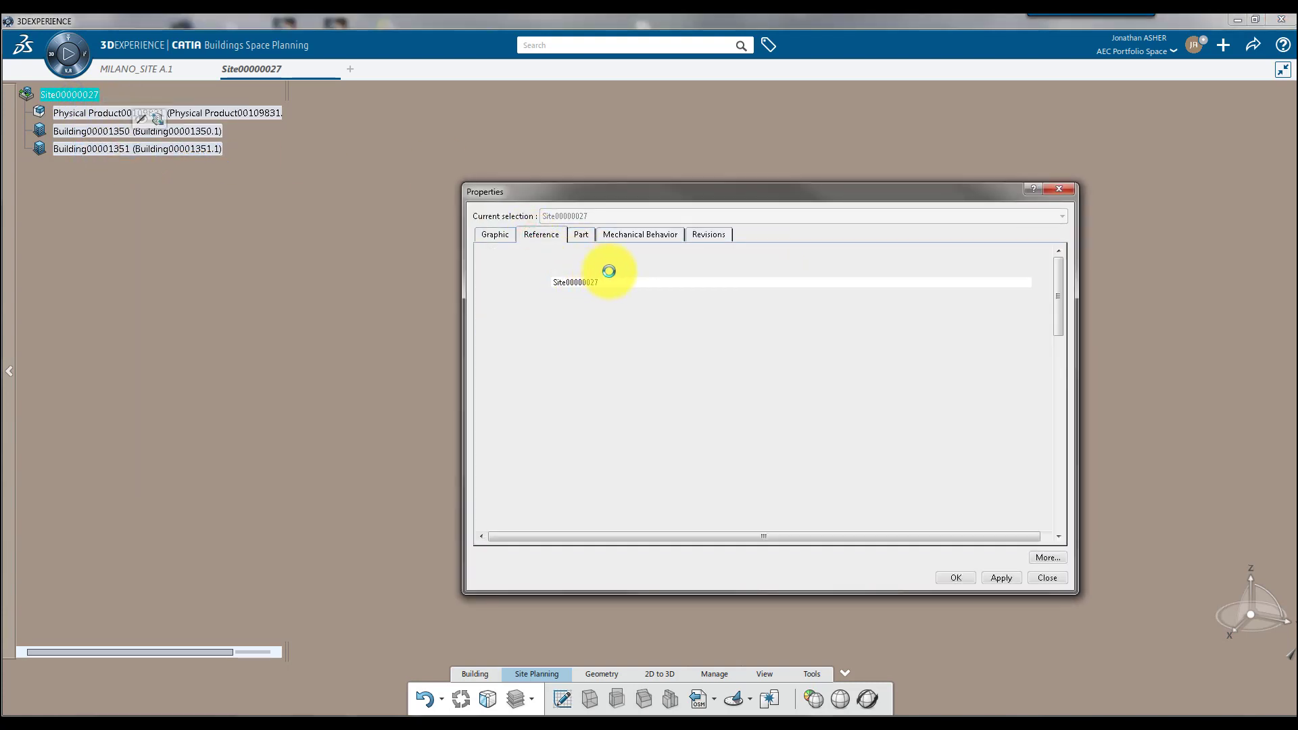
double_click(616, 283)
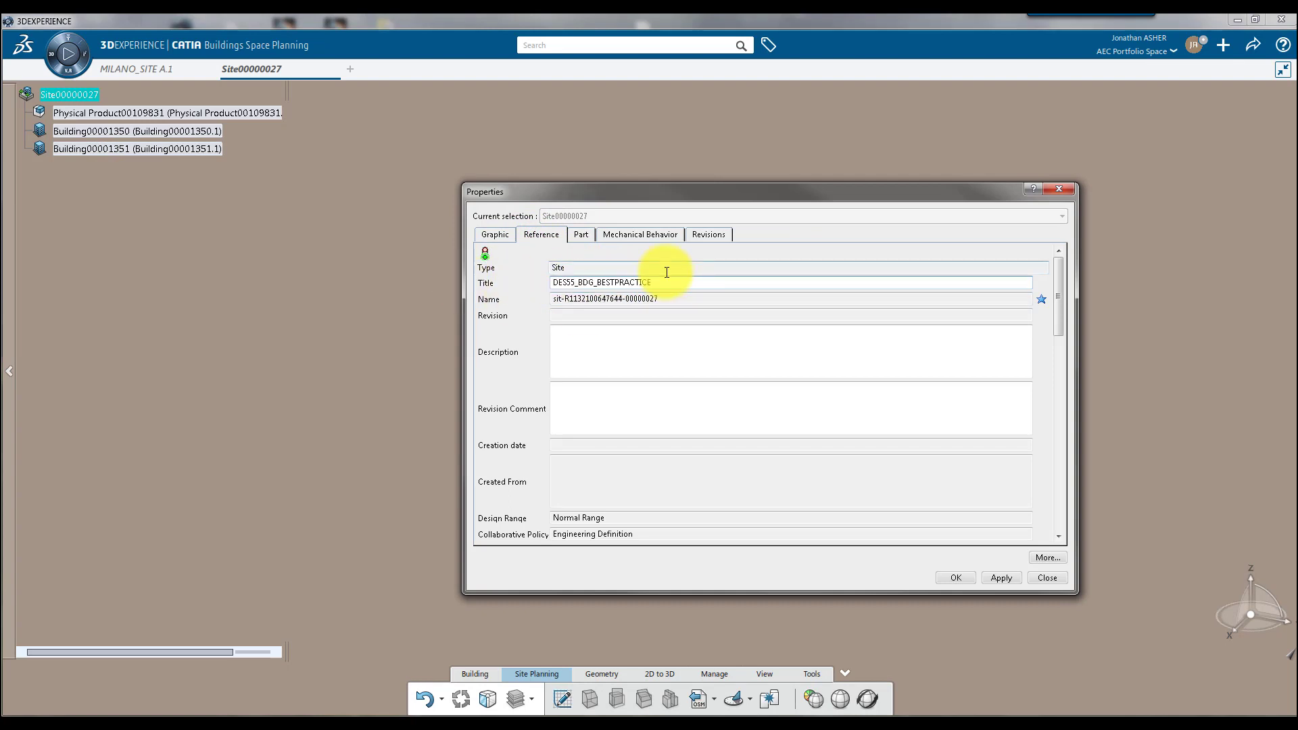
key("Return")
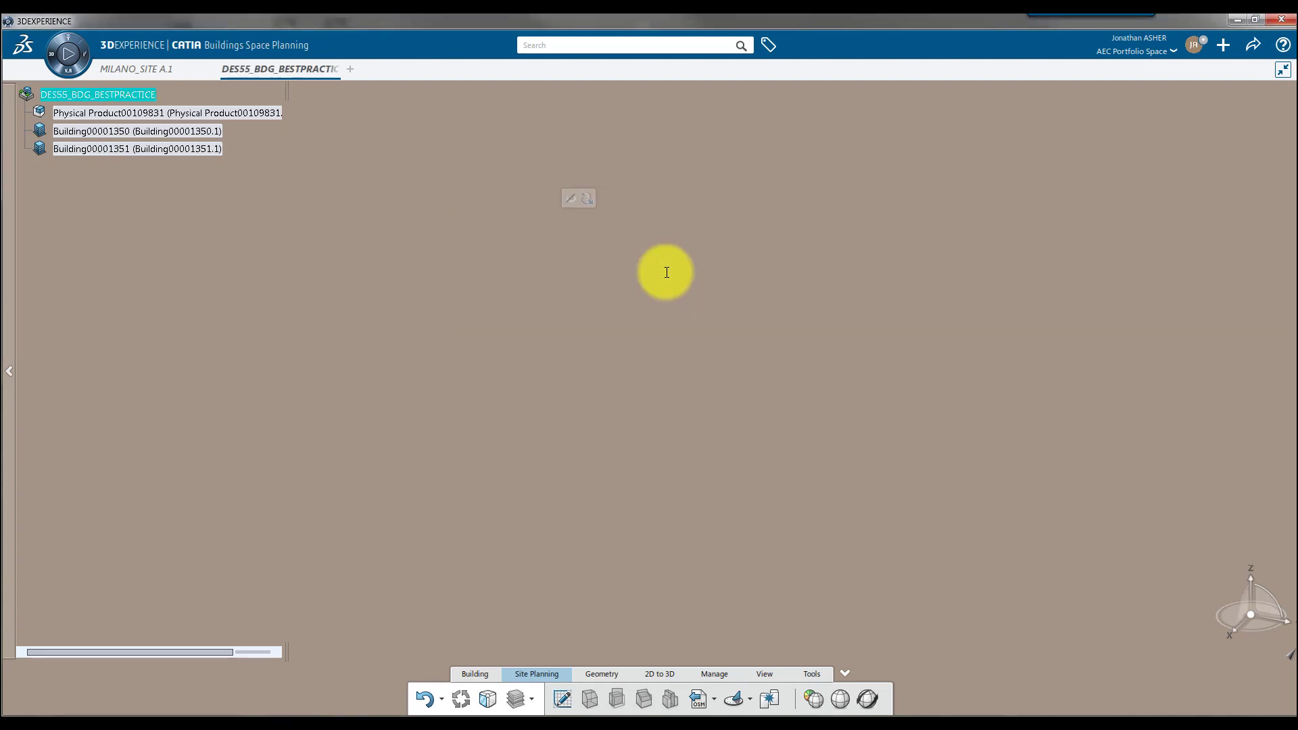
- Title the physical product DES55_BDG_DRV and clear its instance title
right_click(169, 112)
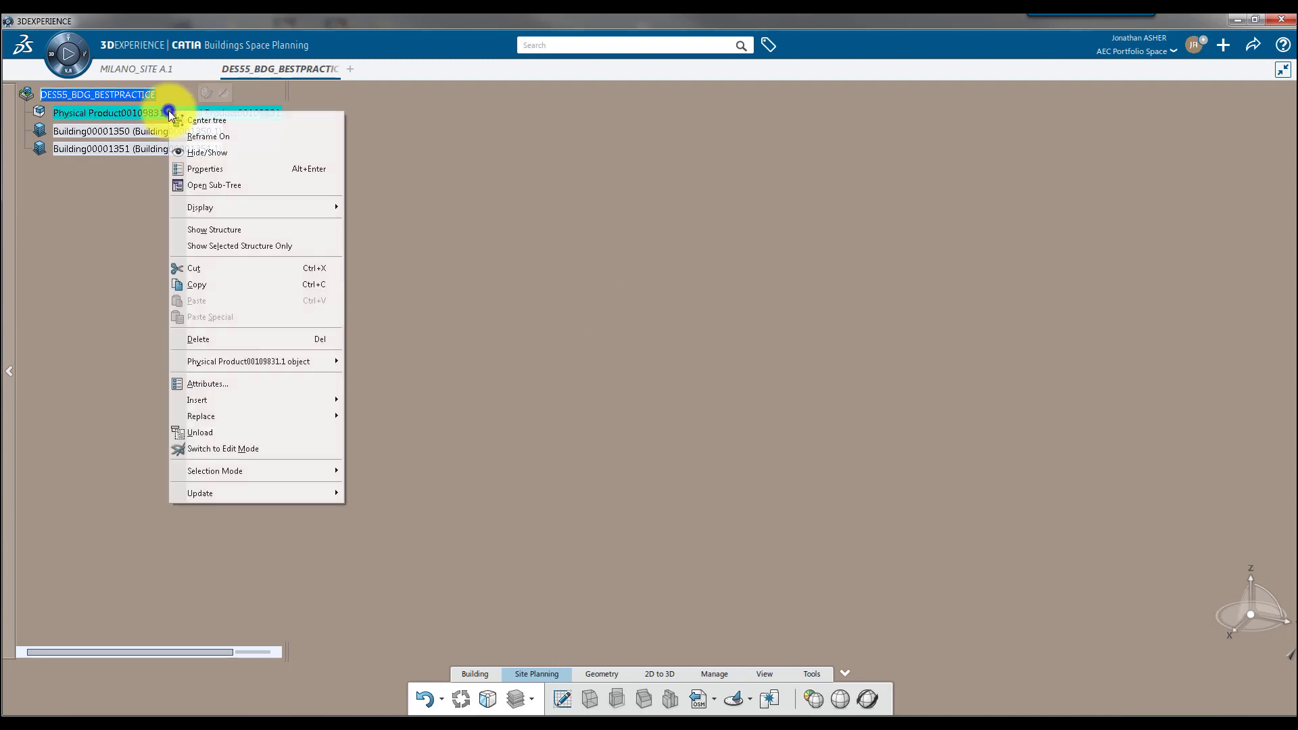
left_click(208, 174)
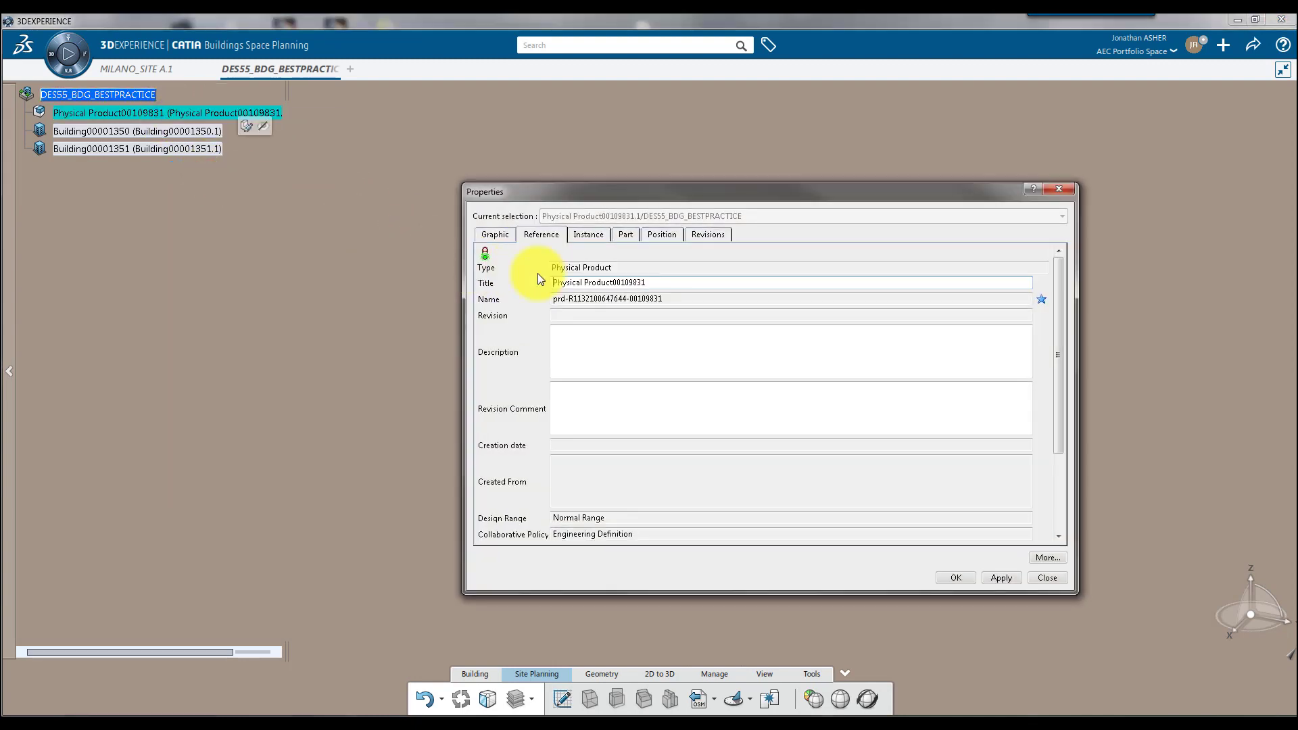
left_click_drag(662, 281, 513, 277)
type("DES55_BDG_DRV")
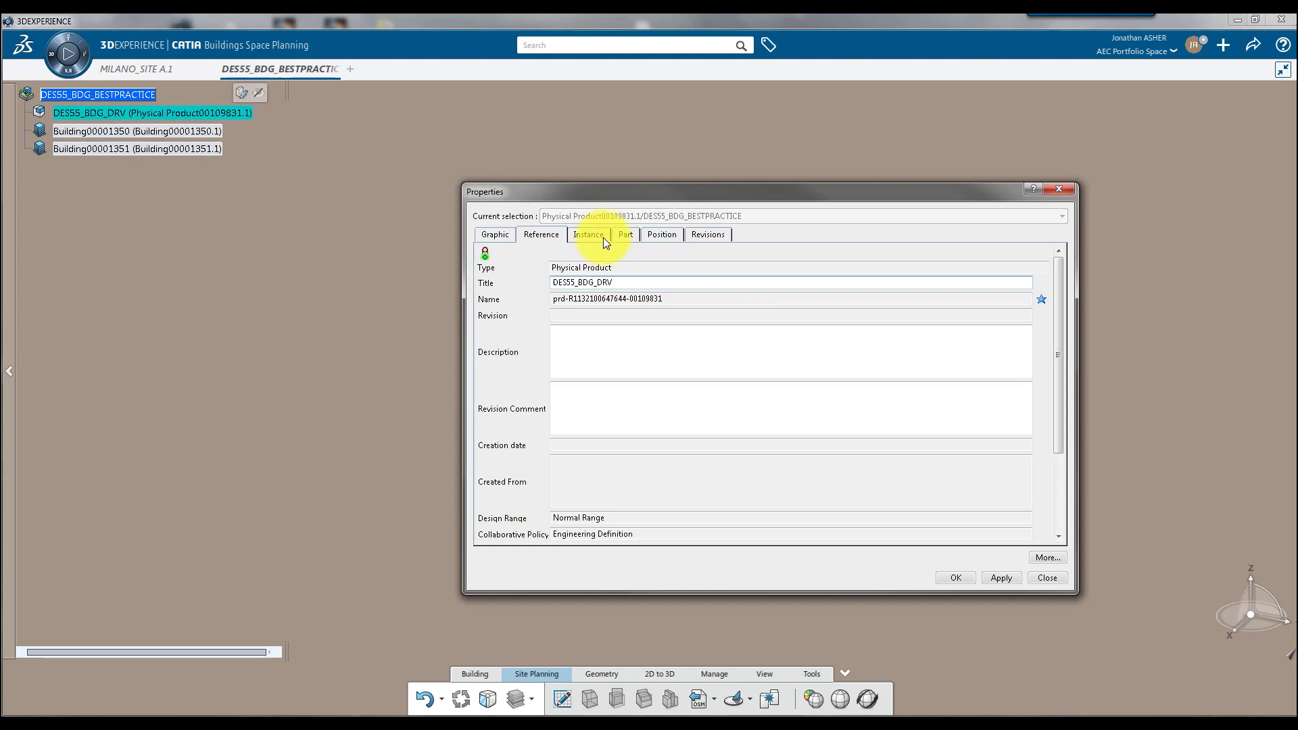
left_click(588, 234)
left_click_drag(657, 285, 449, 281)
key("BackSpace")
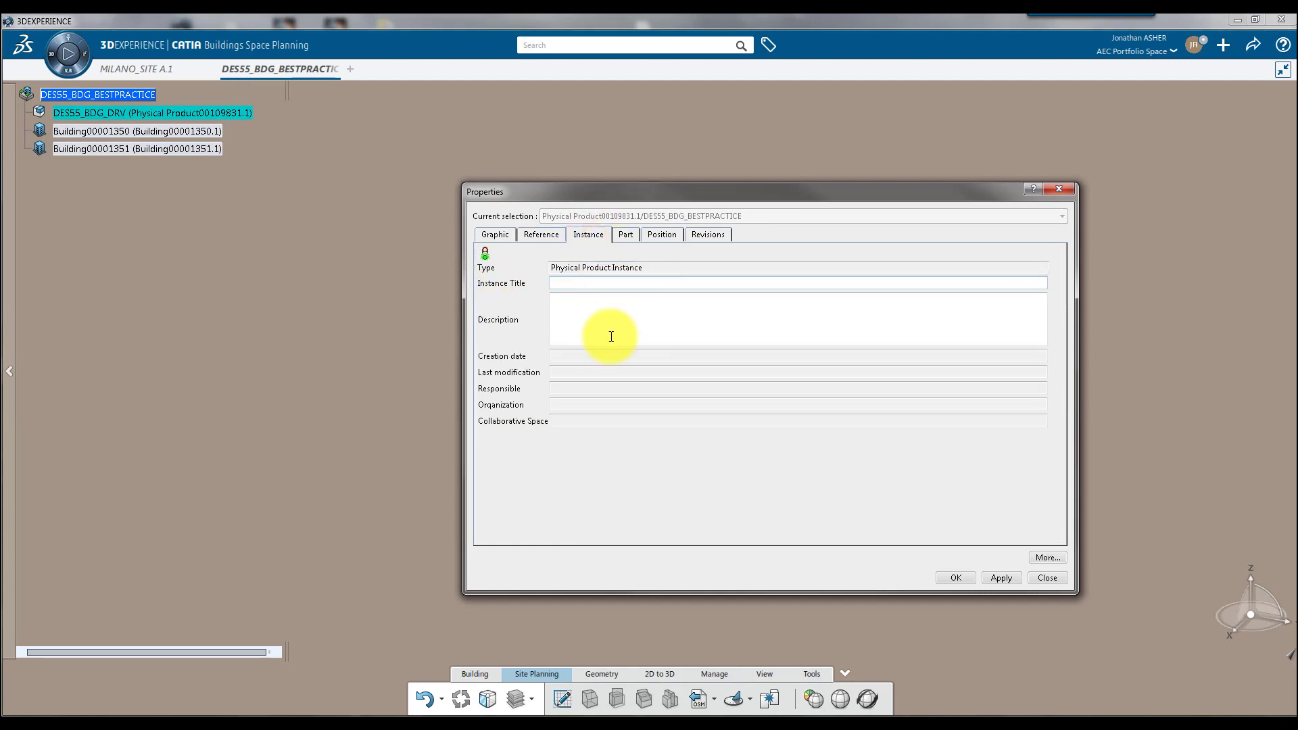
left_click(954, 579)
- Rename the first building to DES55_BDG_BLDG_BASE
right_click(79, 131)
left_click(101, 189)
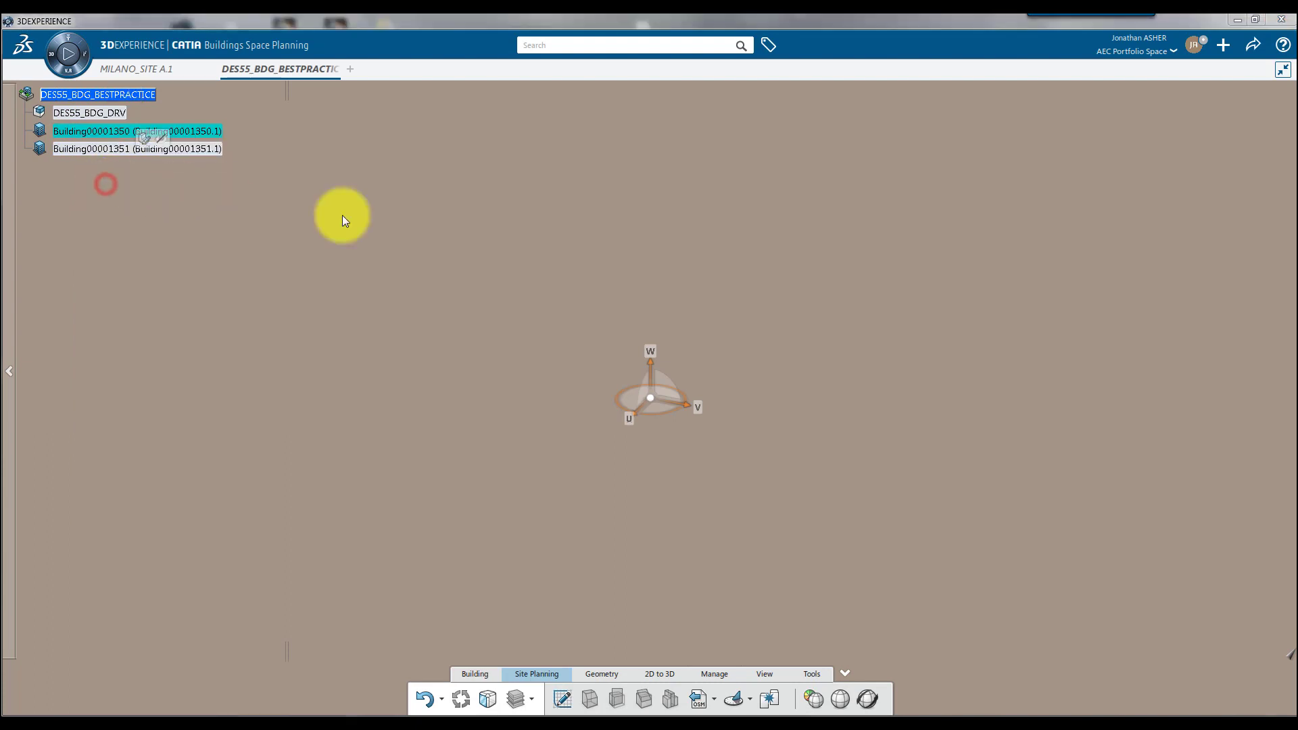
left_click_drag(641, 283, 521, 270)
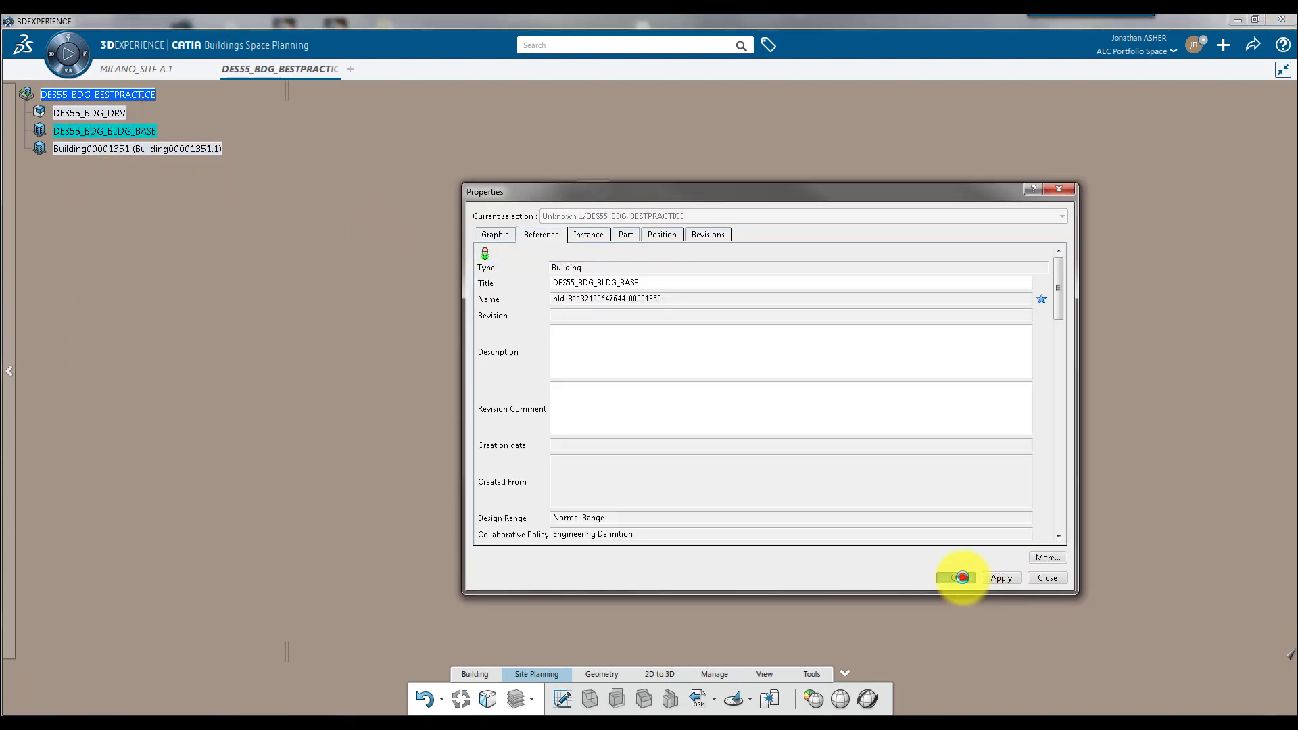
left_click(956, 578)
- Title the second building and its instance DES55_BDG_BLDG_TOWR
right_click(135, 150)
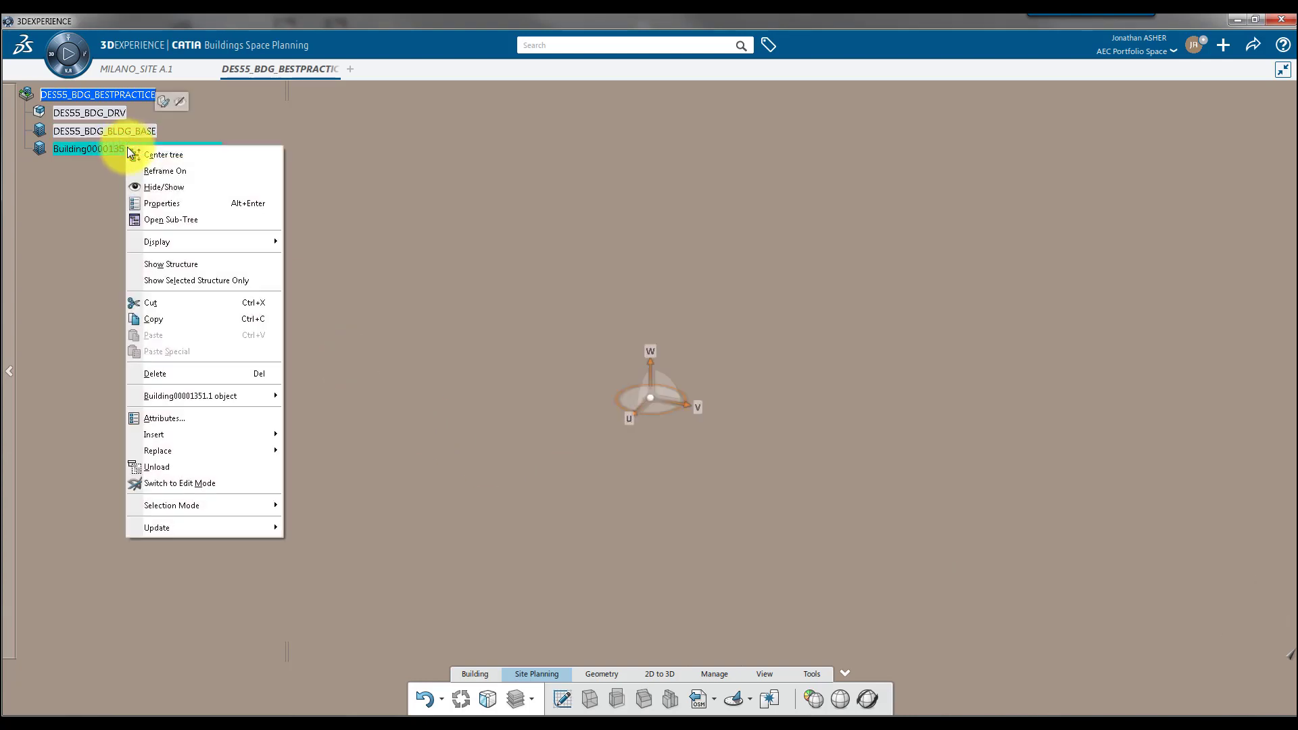
left_click(160, 193)
double_click(621, 281)
type("DES55_BDG_BLDG_TOWR")
left_click(579, 233)
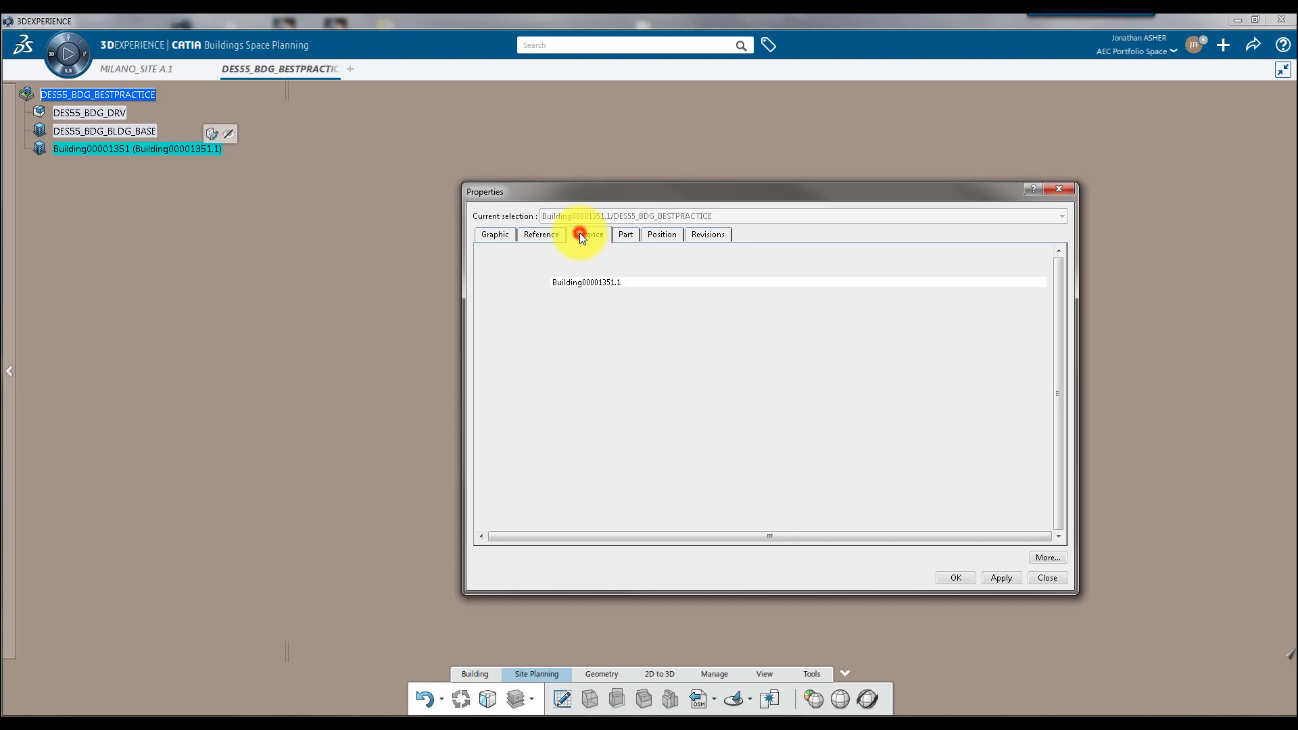
double_click(631, 283)
key("BackSpace")
left_click(958, 579)
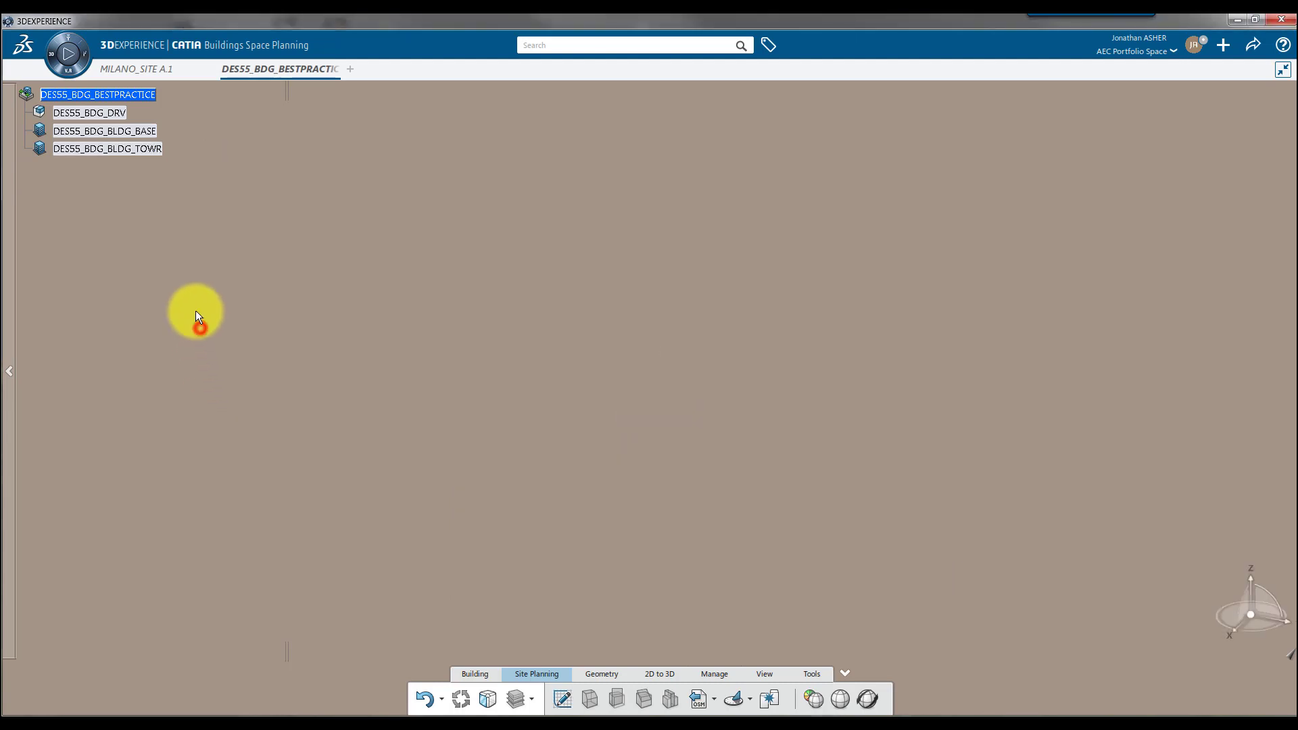
- Insert a 3D Part under DES55_BDG_DRV and name it DES55_BDG_DRV_ALL
right_click(100, 115)
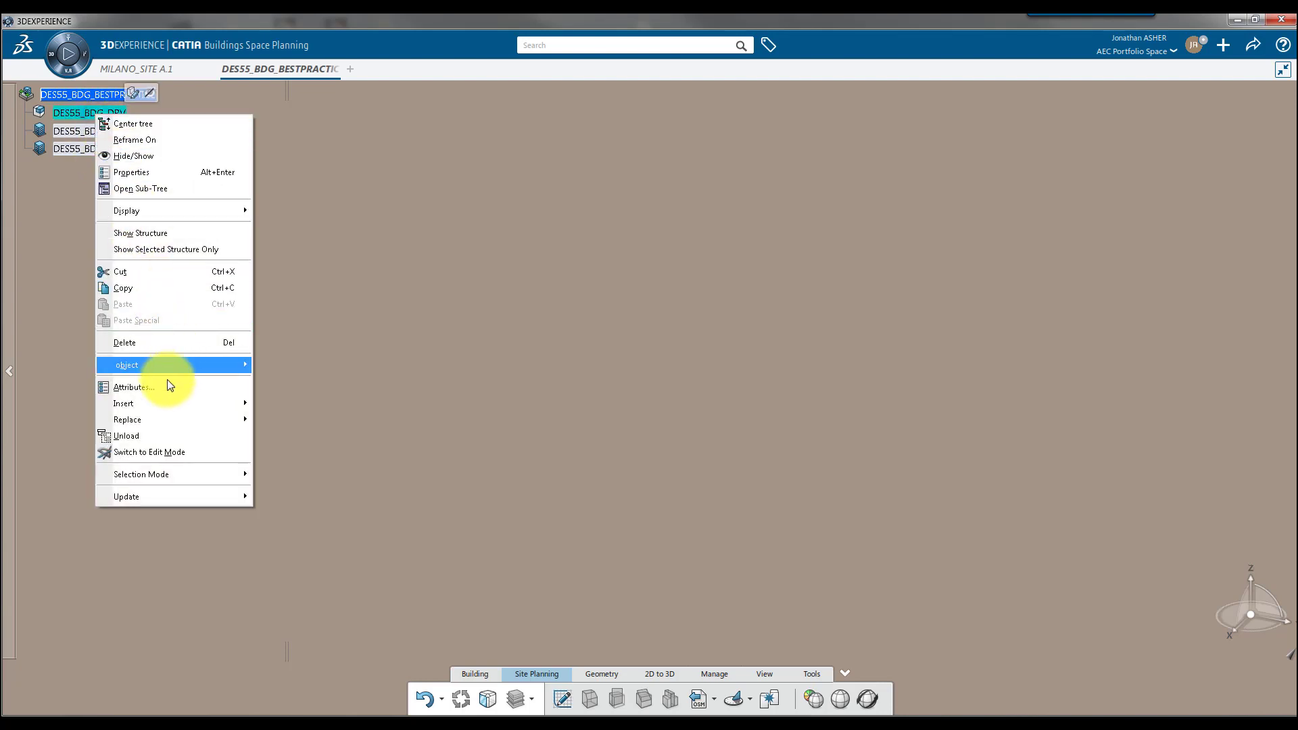
mouse_move(169, 402)
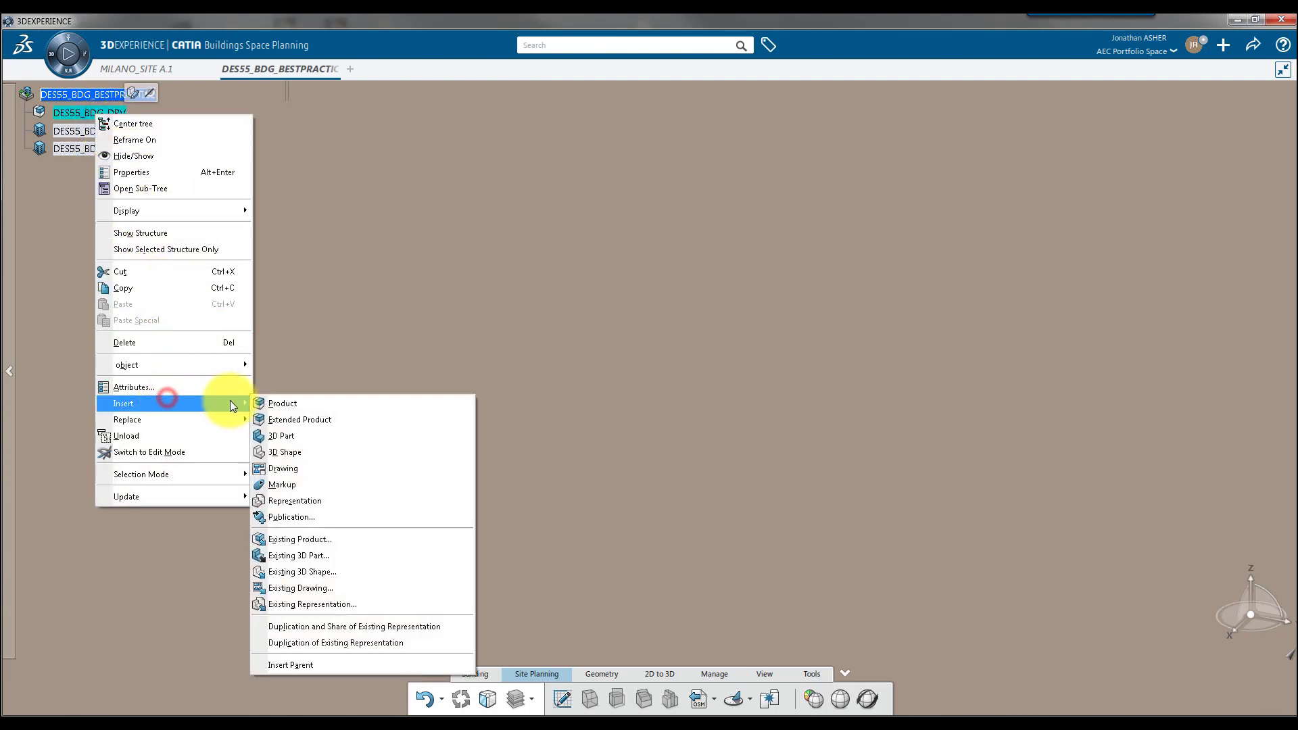
left_click(297, 436)
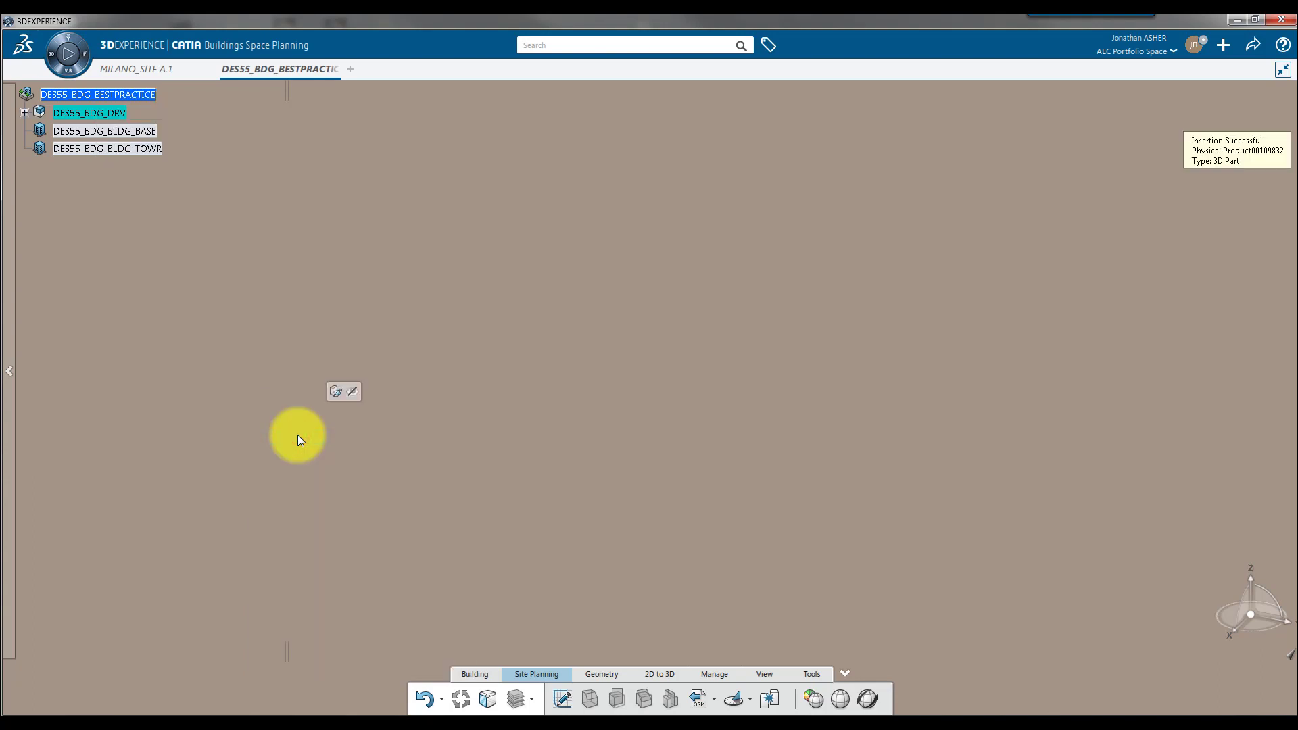
left_click(24, 113)
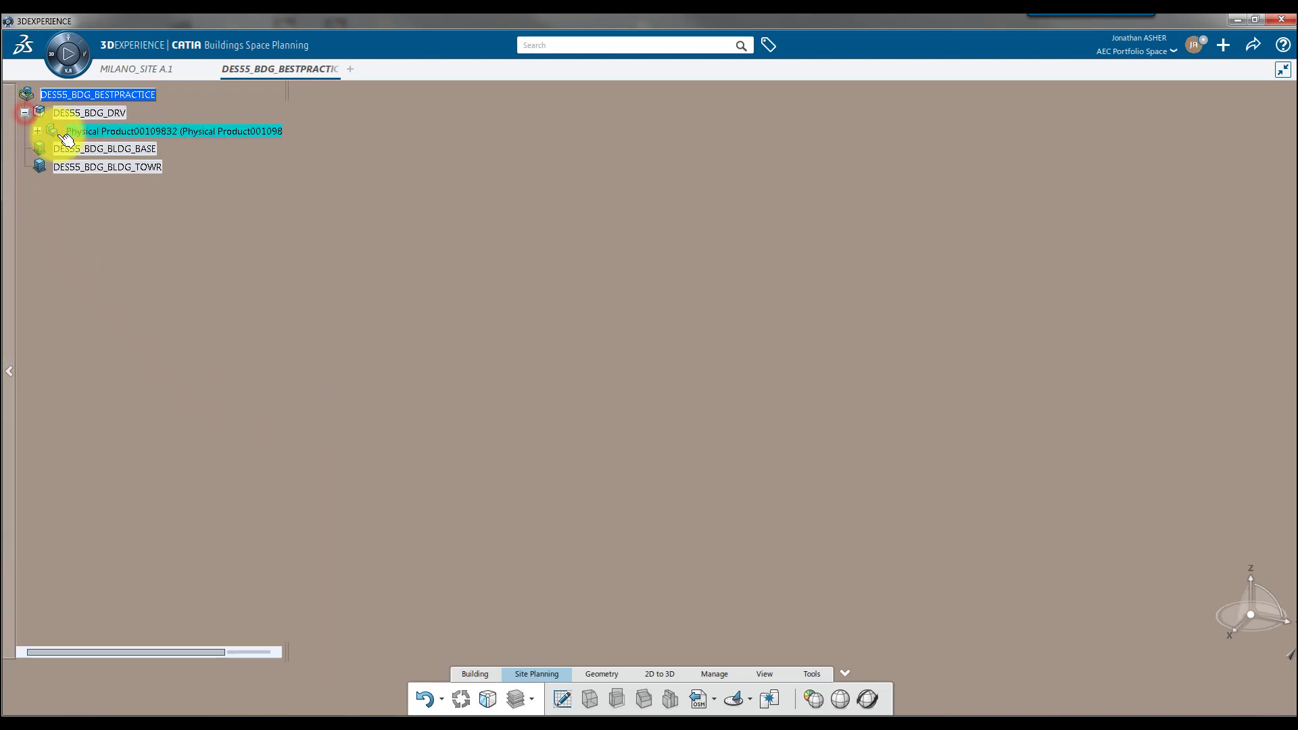
right_click(94, 135)
left_click(128, 186)
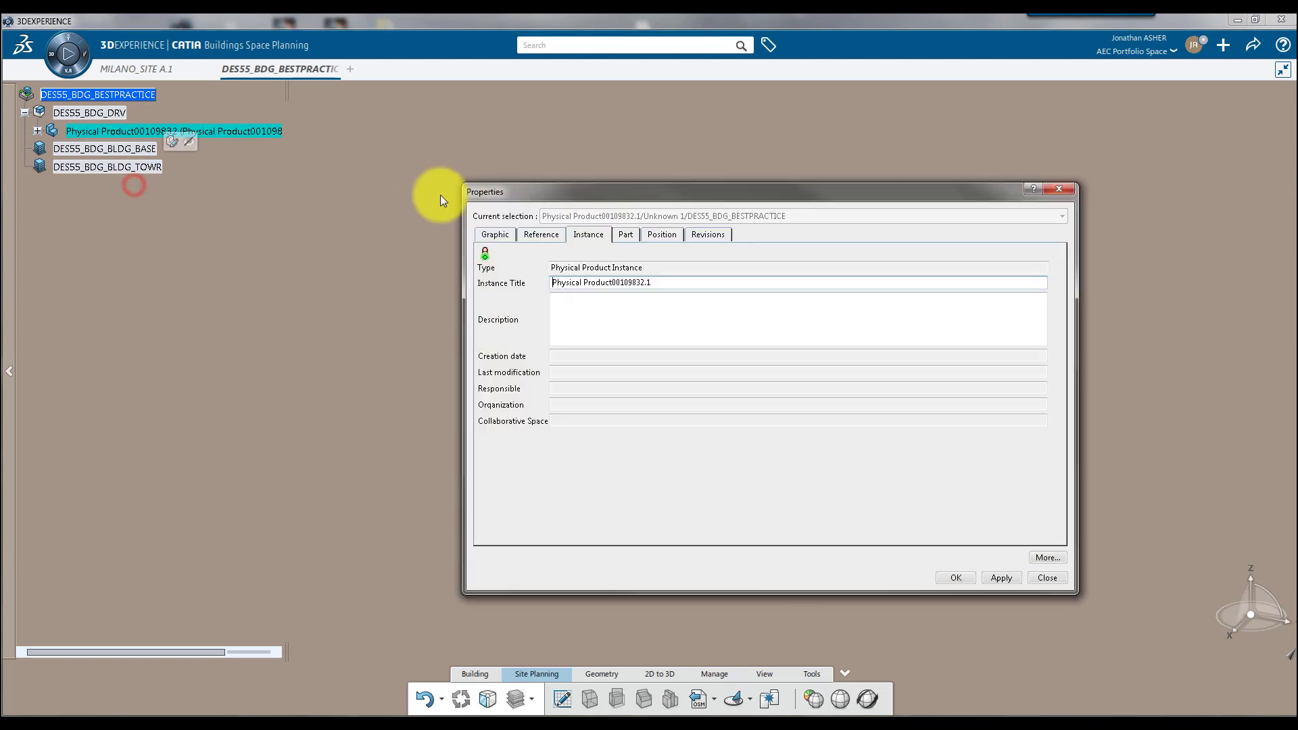
type("DES55_BDG_DRV_ALL")
key("Return")
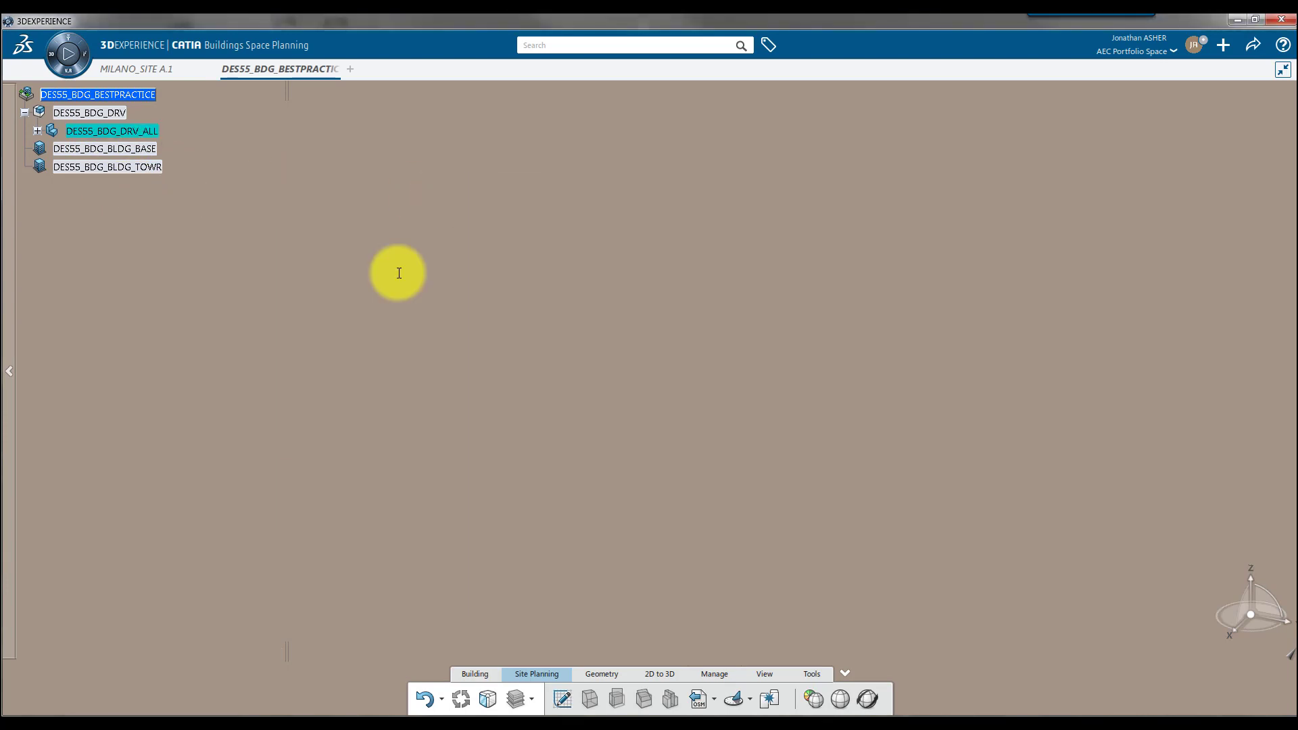
- Rename the part's 3D shape to DES55_BDG_DRV_ALL_SHAPE
left_click(37, 130)
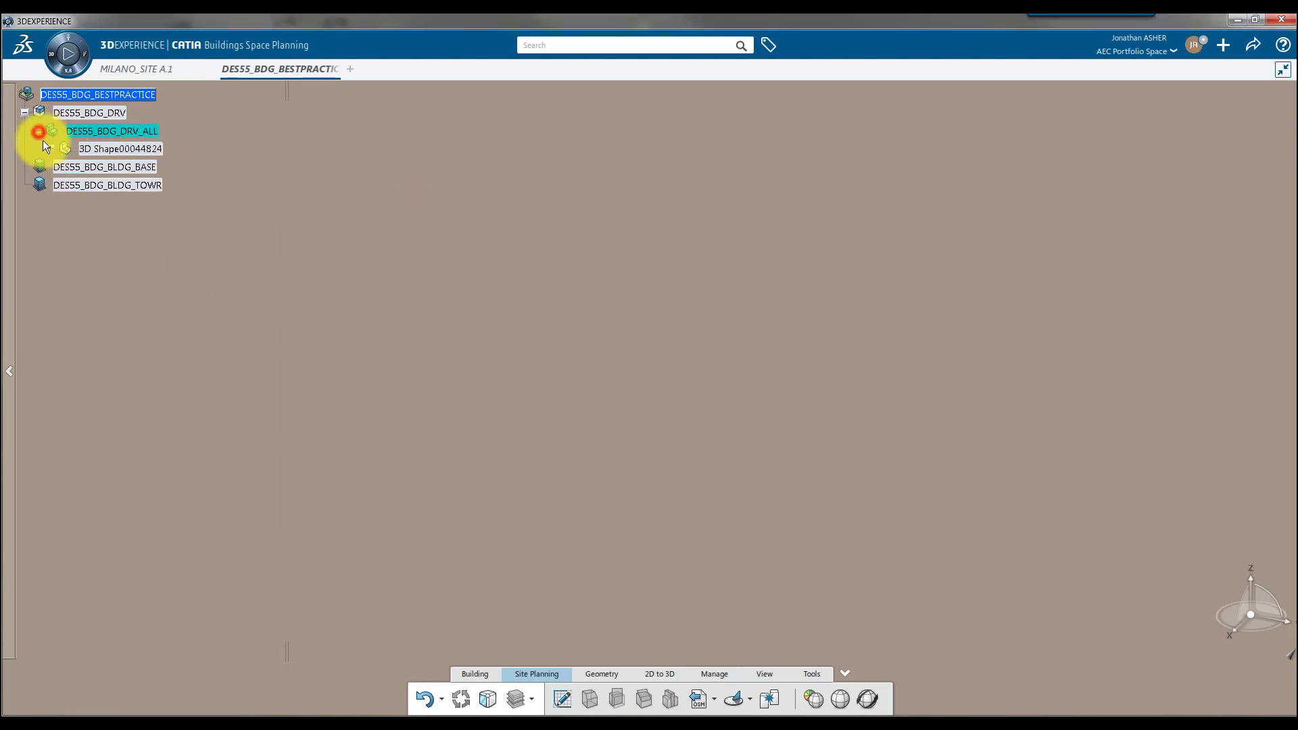
right_click(118, 150)
left_click(145, 205)
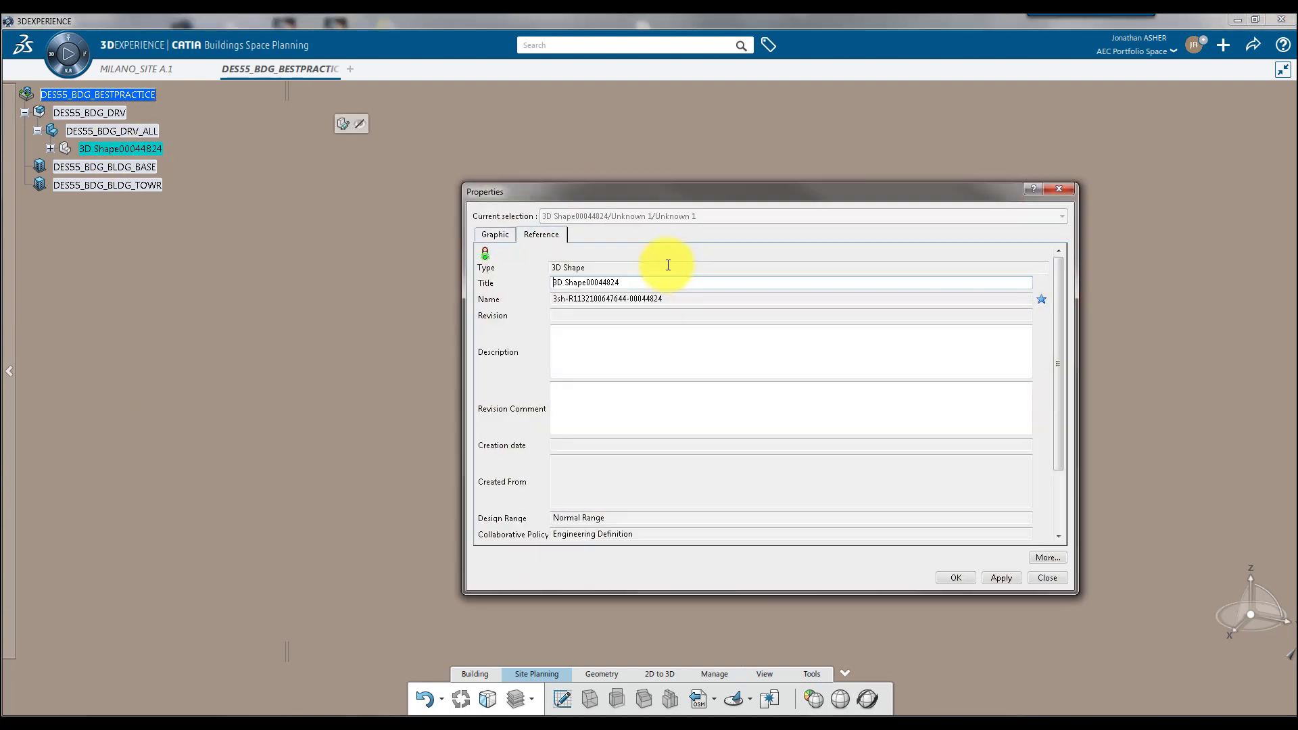
left_click_drag(639, 282, 537, 281)
type("DES55_BDG_DRV_ALL_SHAPE")
key("Return")
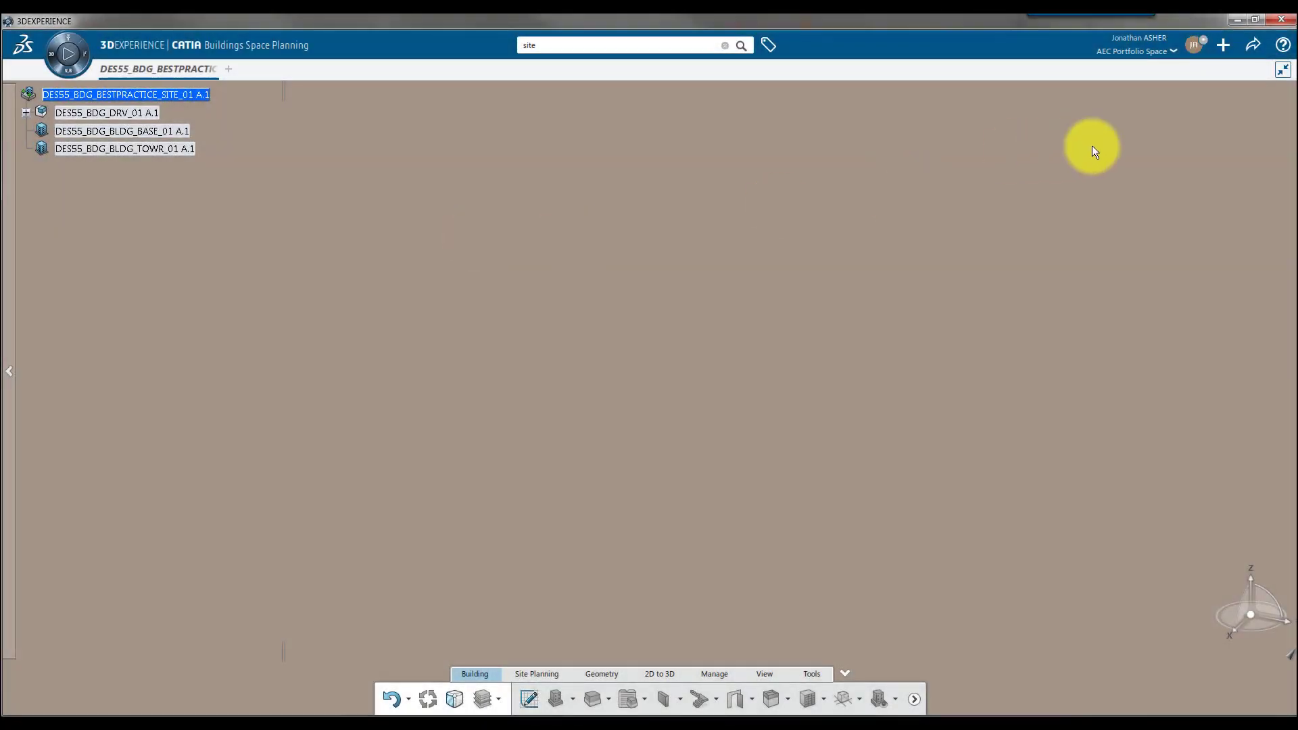
- Insert DES55_BDG_BESTPRACTICE_SITE_01 as an existing product into DES55_MILAN_SITE
left_click(1283, 71)
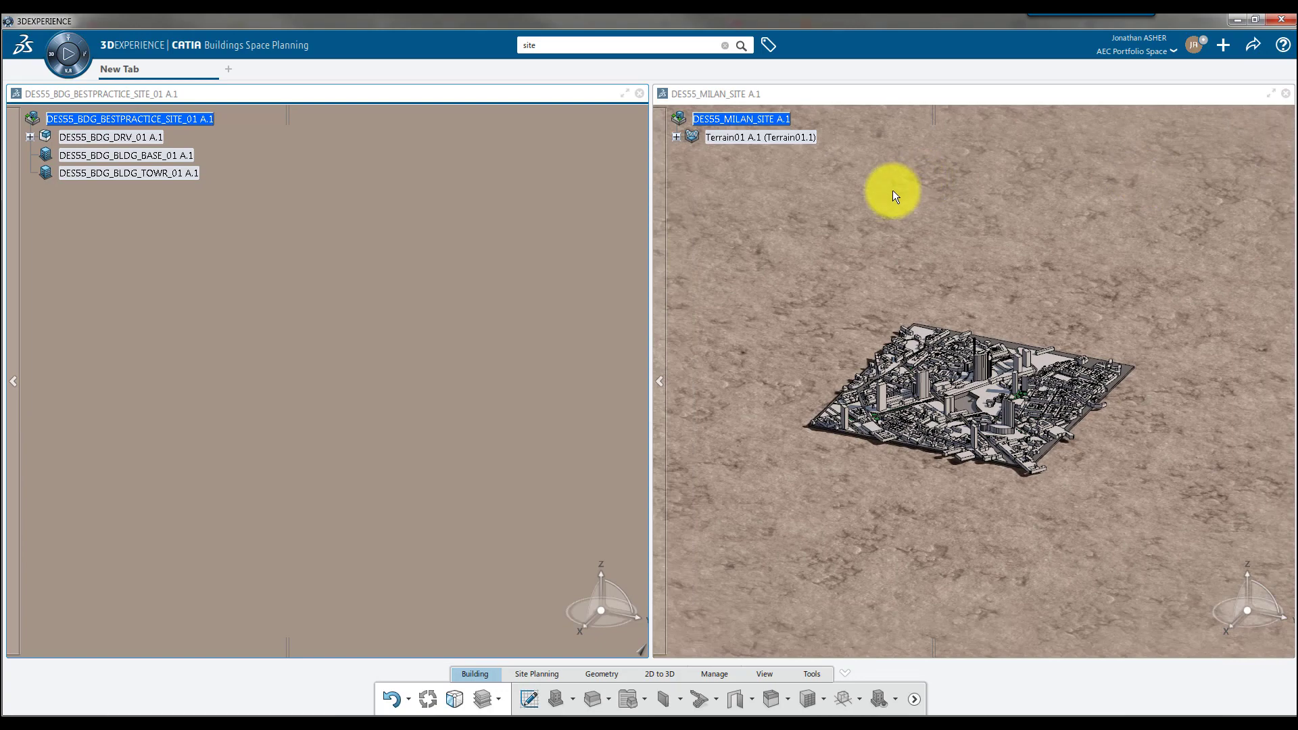
left_click(741, 119)
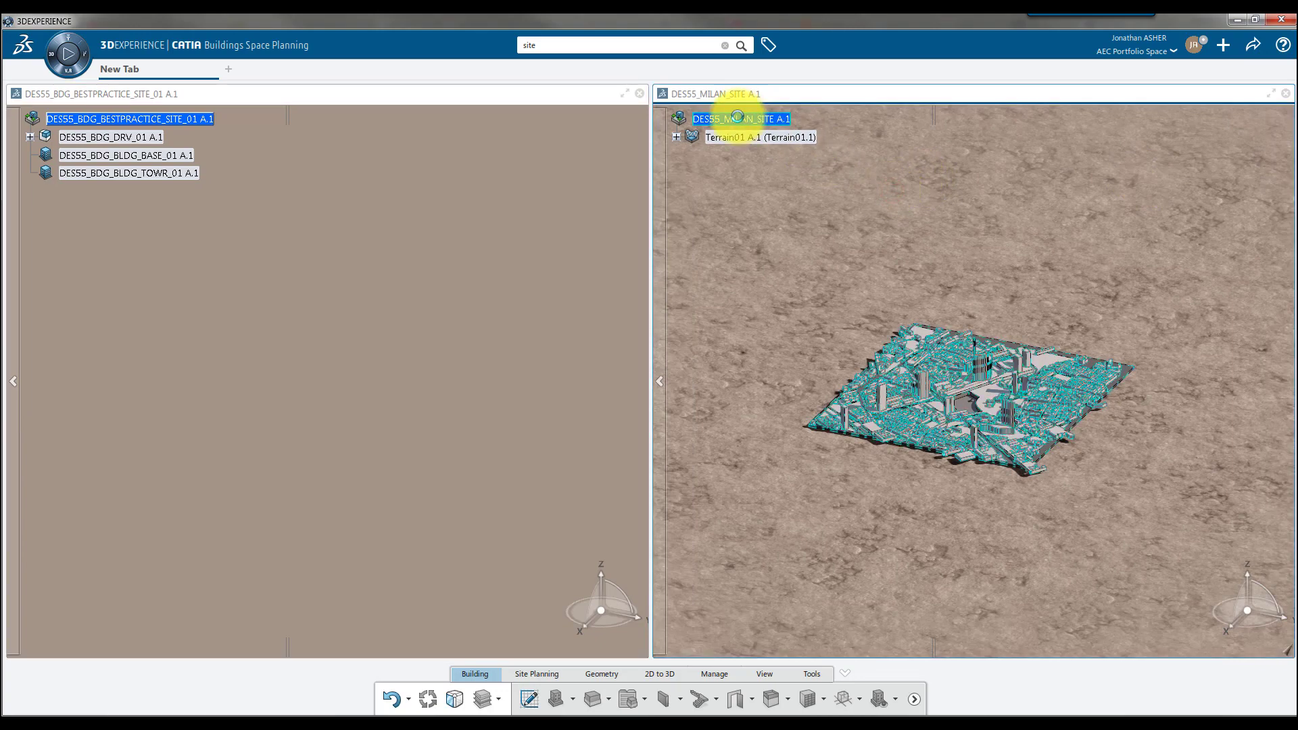
right_click(743, 119)
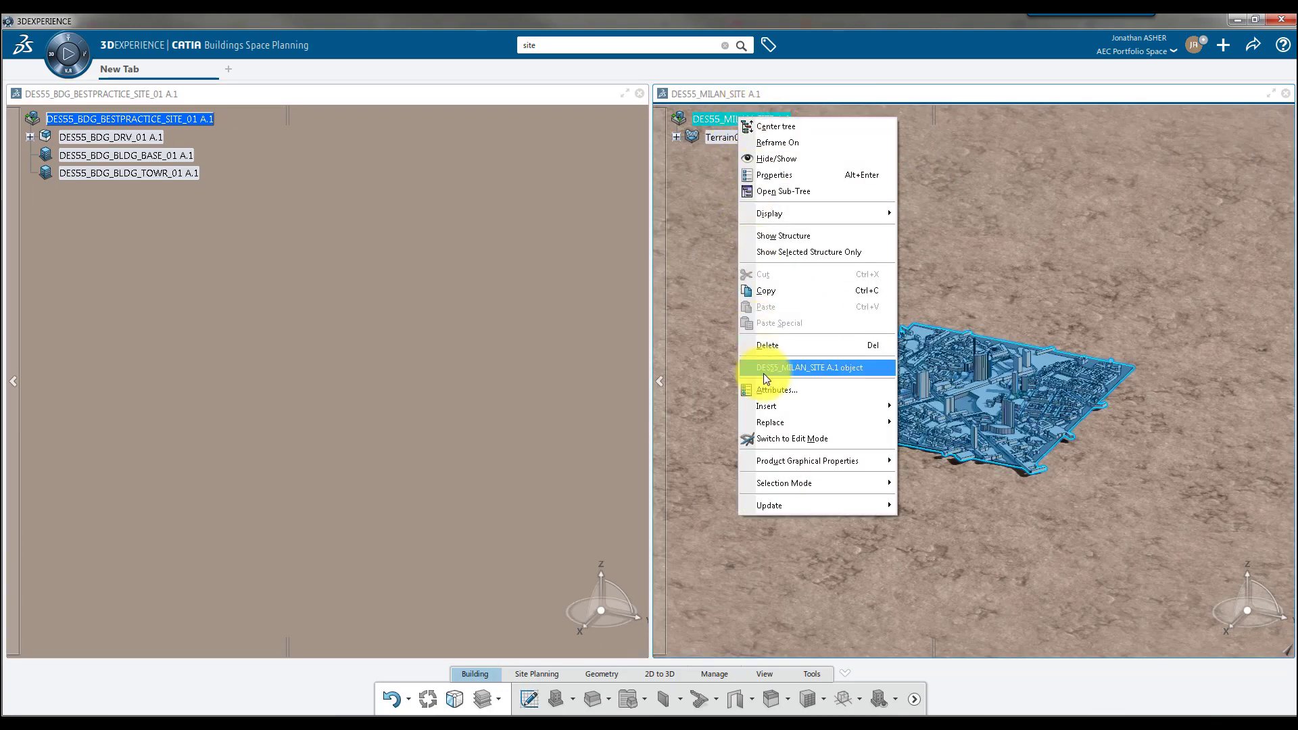
mouse_move(771, 407)
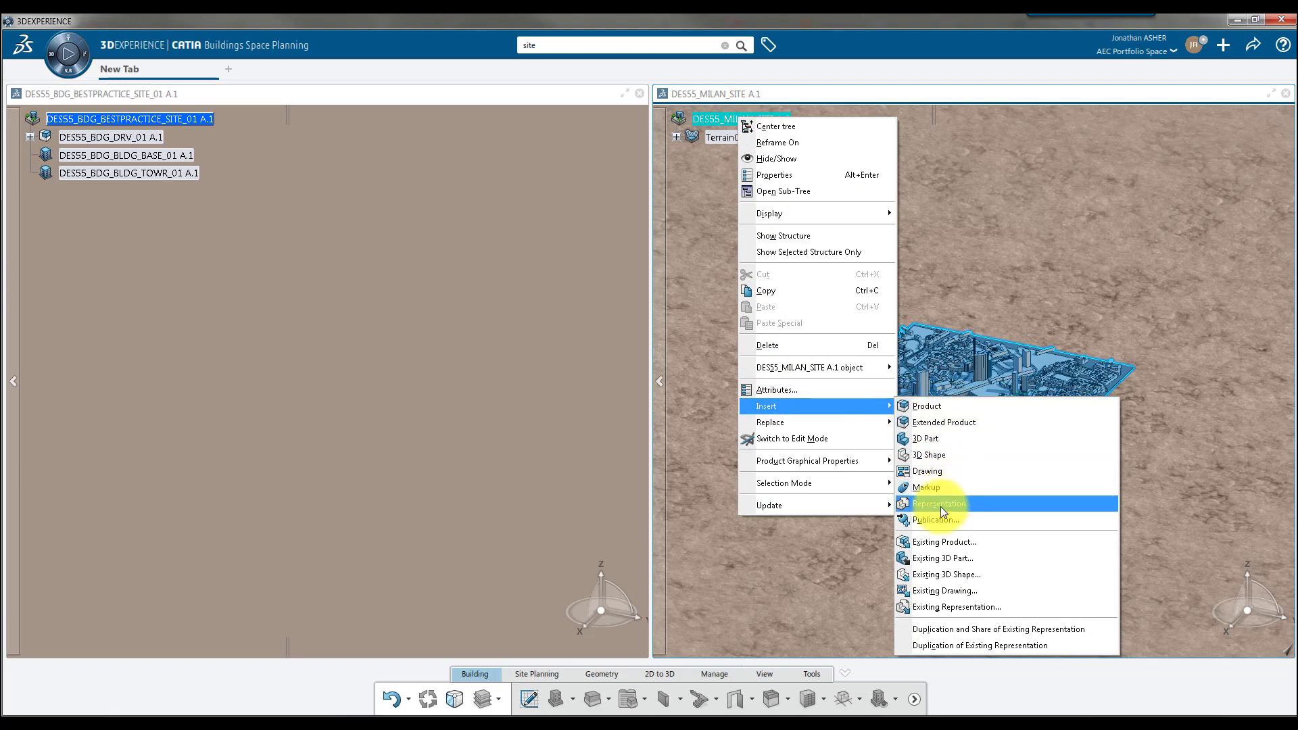
left_click(944, 541)
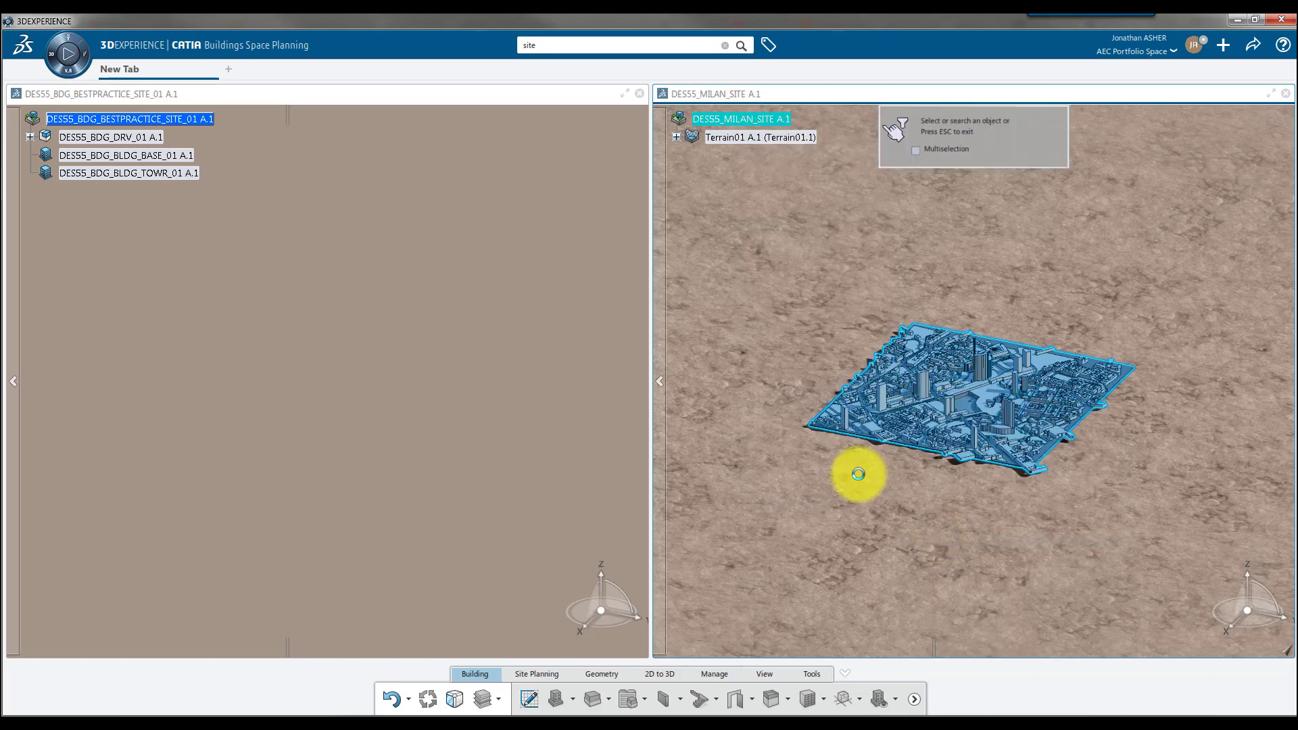
left_click(187, 121)
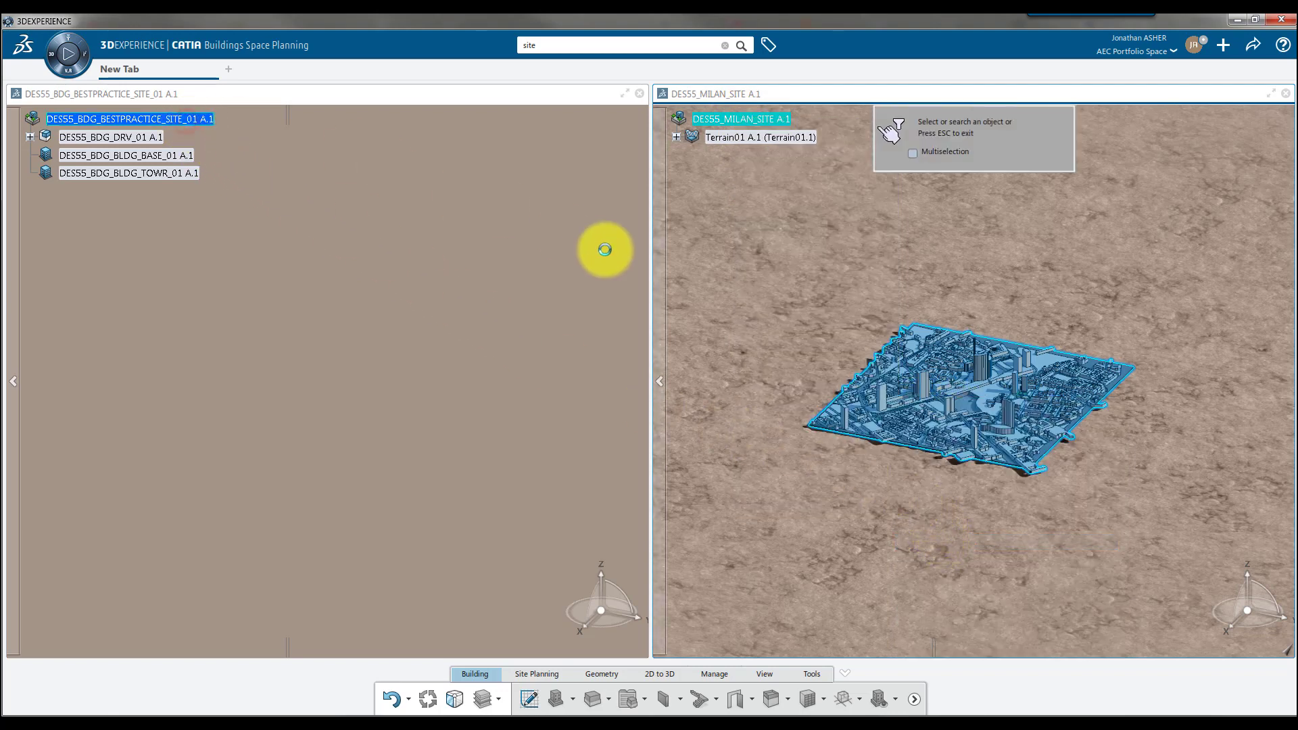
left_click(705, 314)
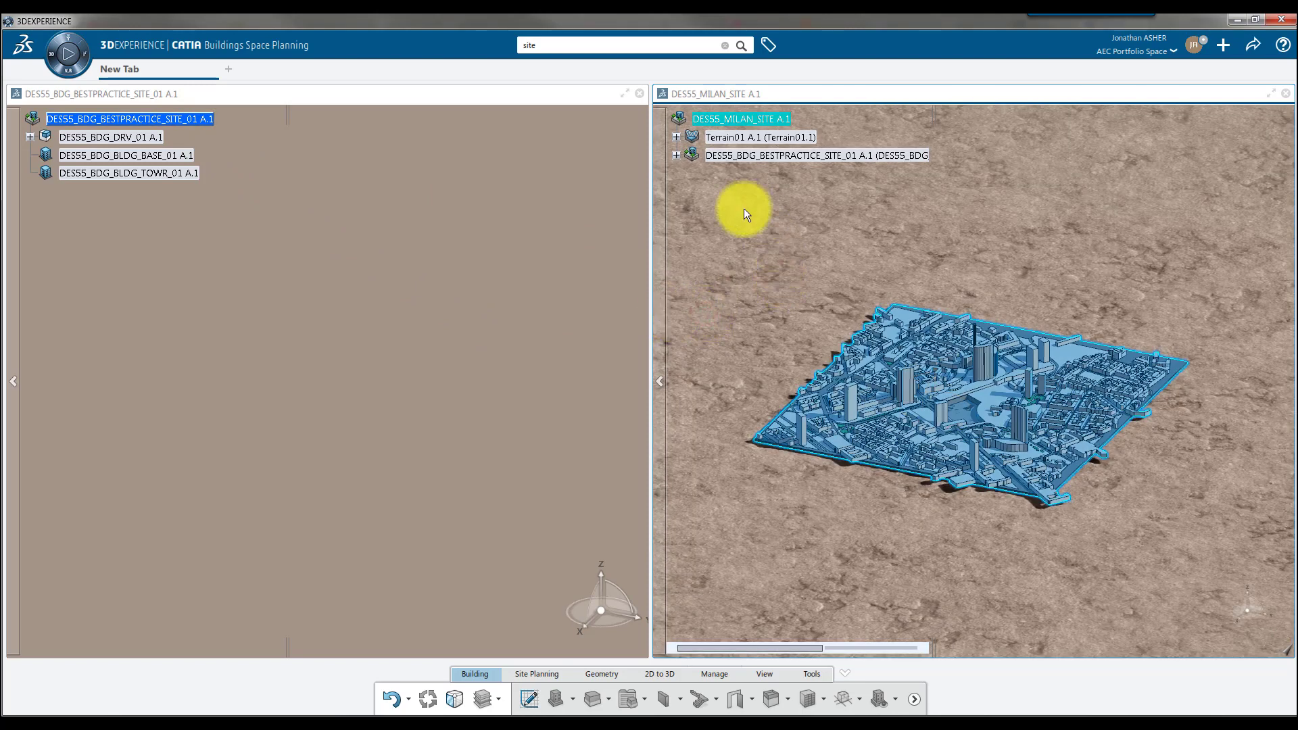
- Maximize the Milan site window and show the Site Planning tools
left_click(1270, 95)
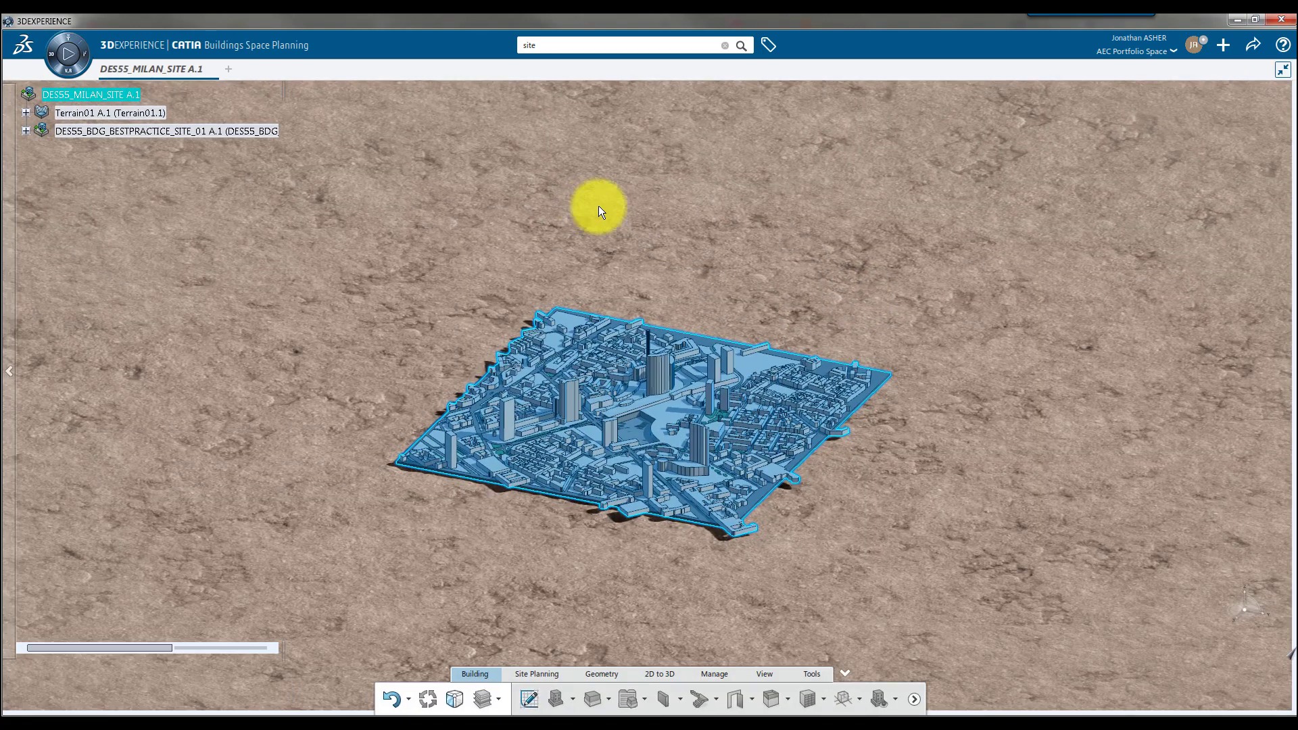
left_click(578, 211)
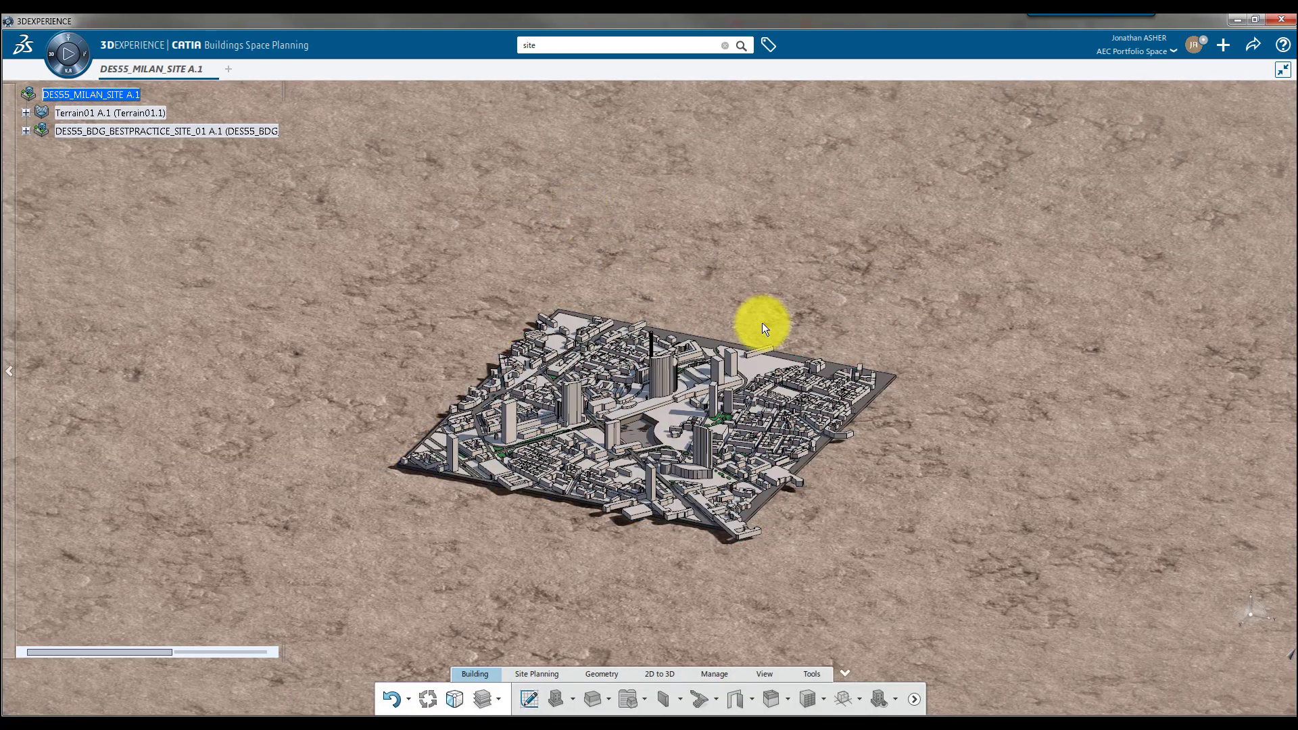
left_click(534, 673)
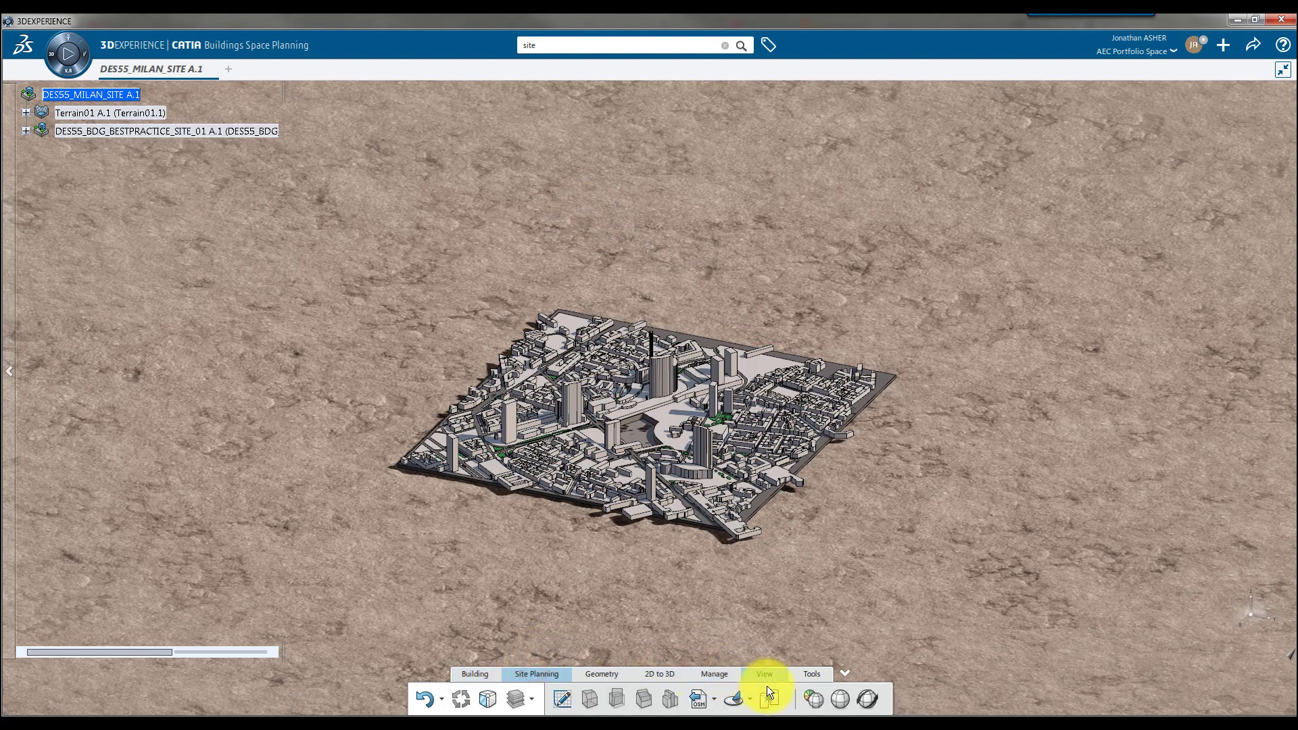
left_click(738, 699)
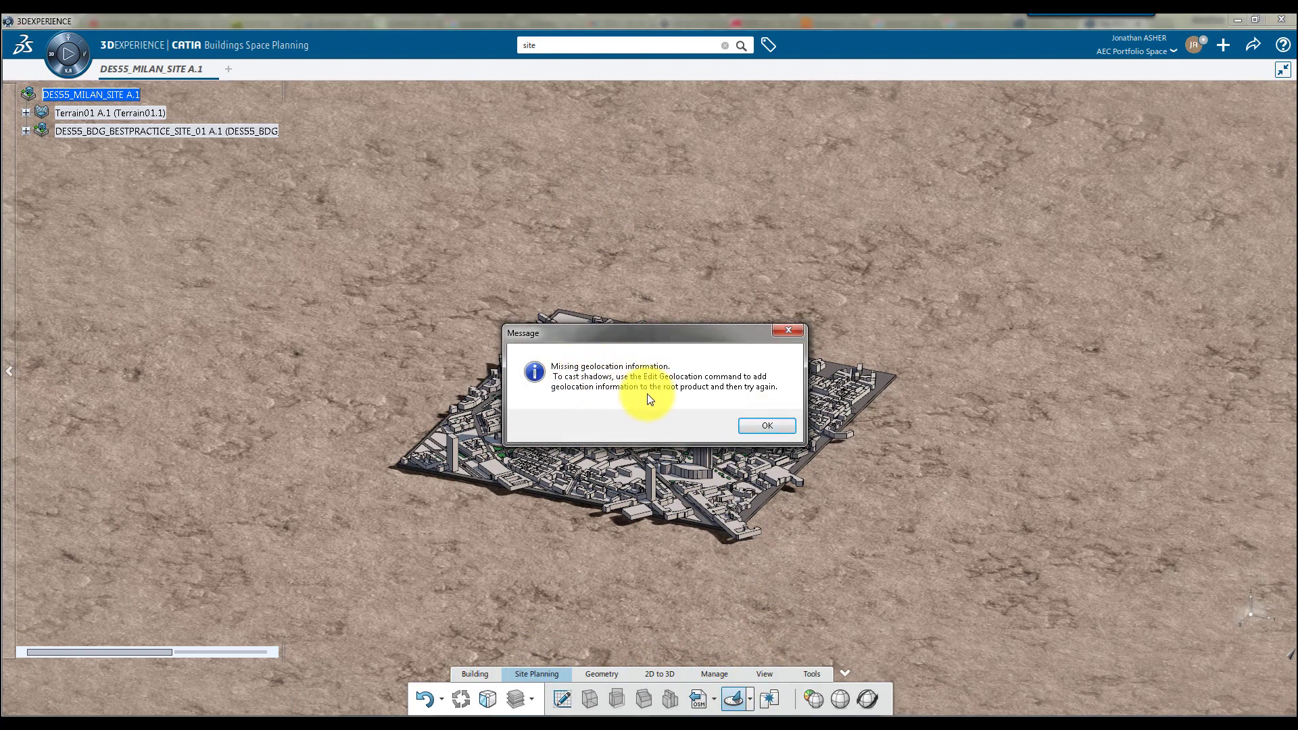
left_click(766, 426)
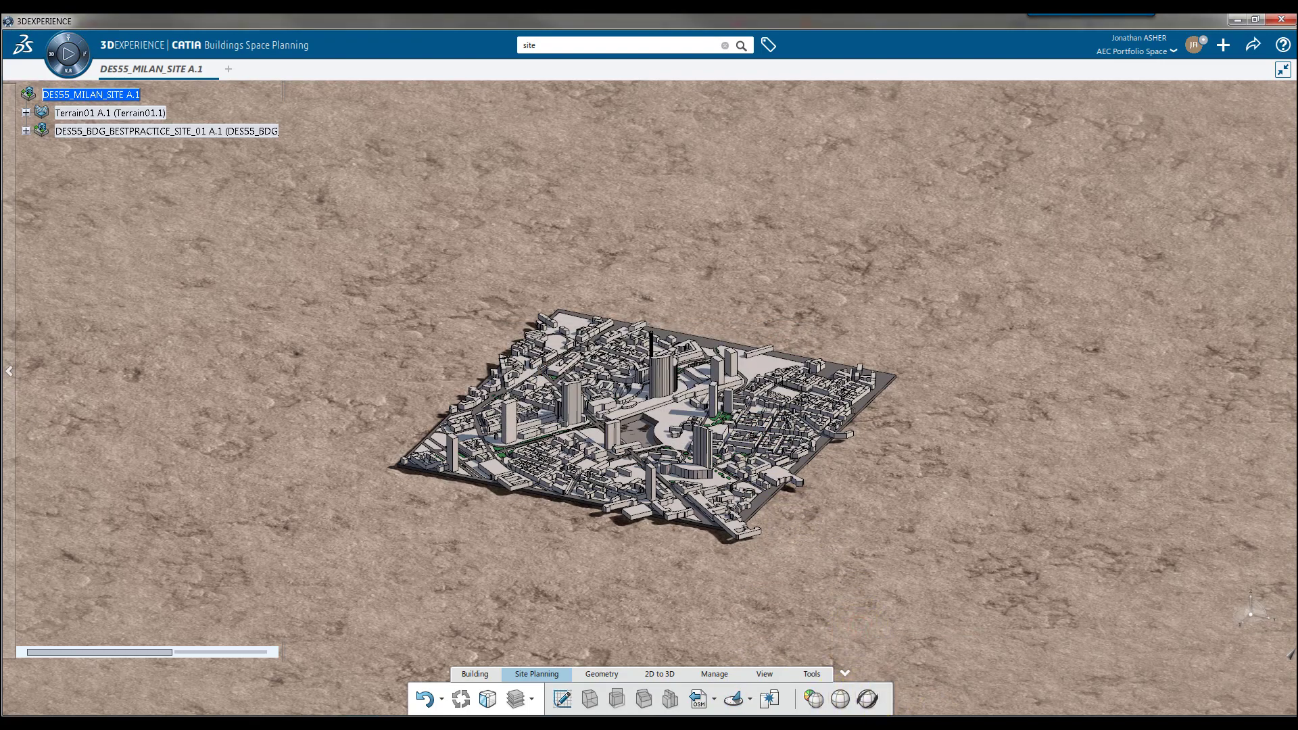
- Zoom Google Maps to the road corner near Piazza Gae Aulenti and drop a pin
left_click_drag(1295, 51, 659, 86)
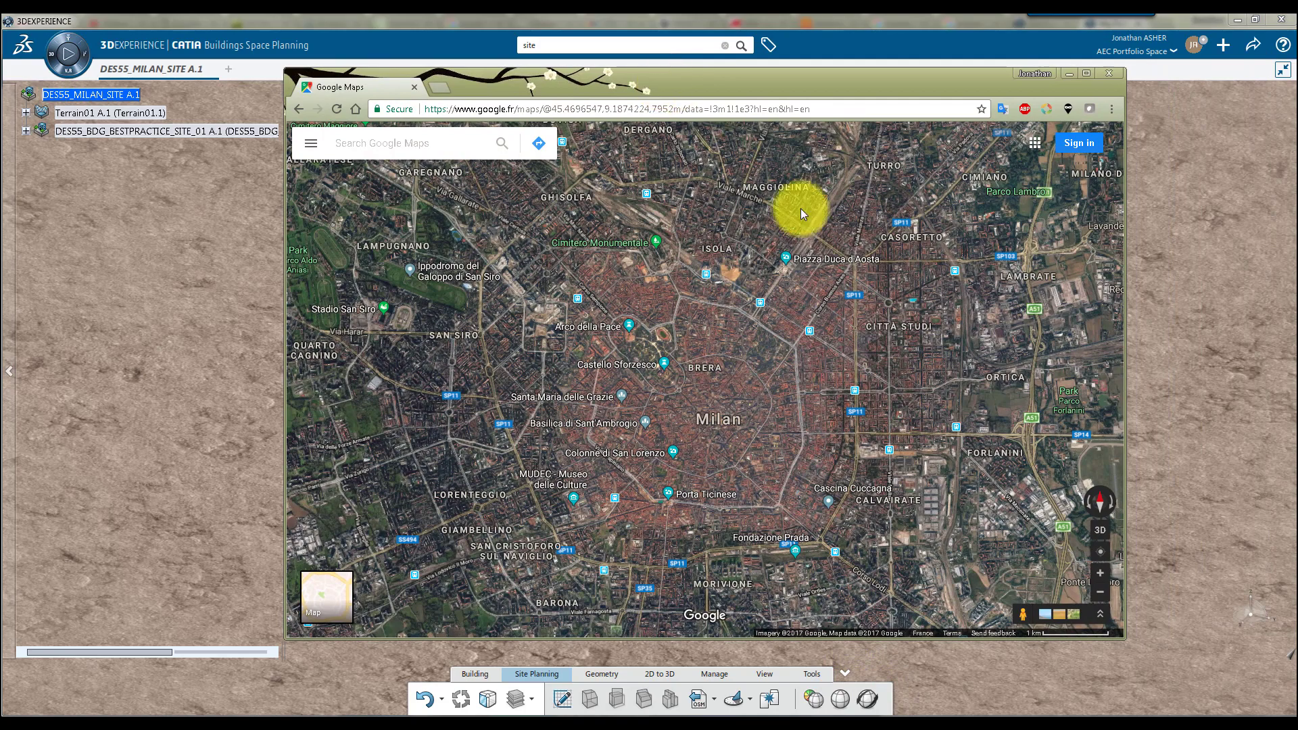
scroll(779, 405, "up", 4)
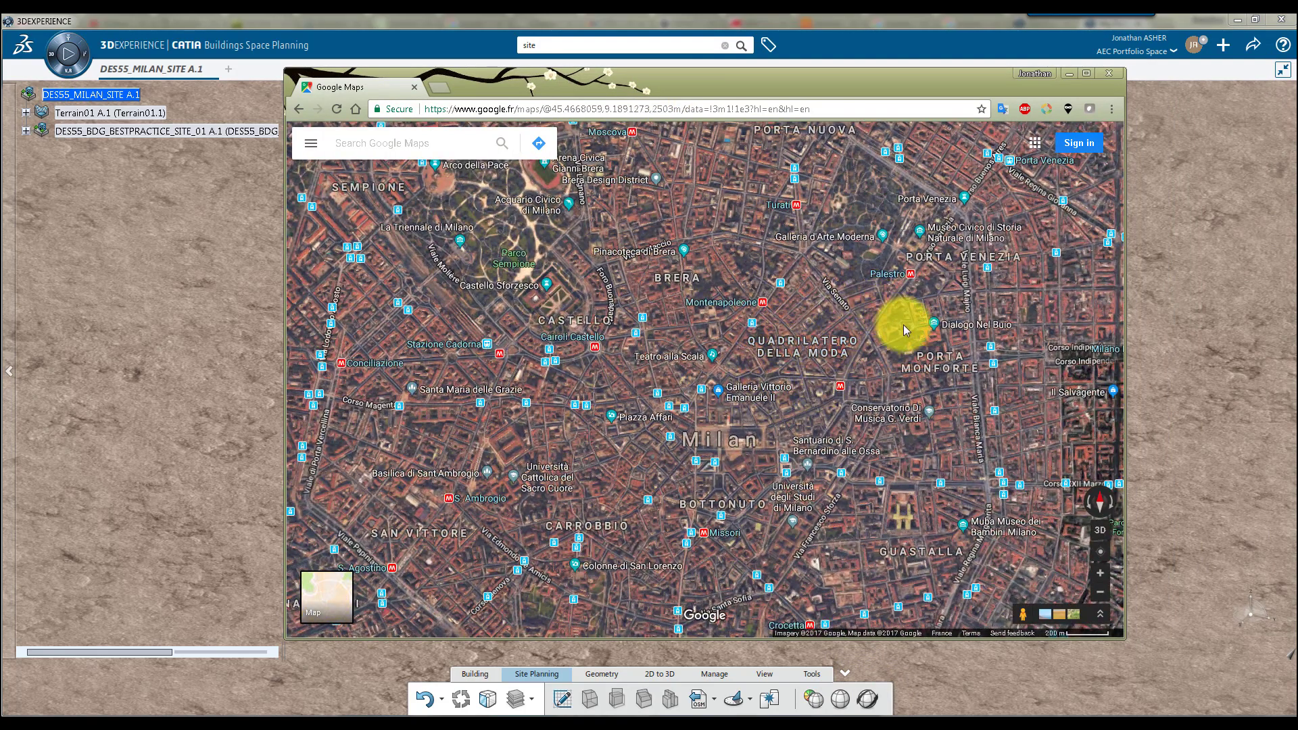
left_click_drag(933, 340, 811, 591)
scroll(663, 256, "up", 3)
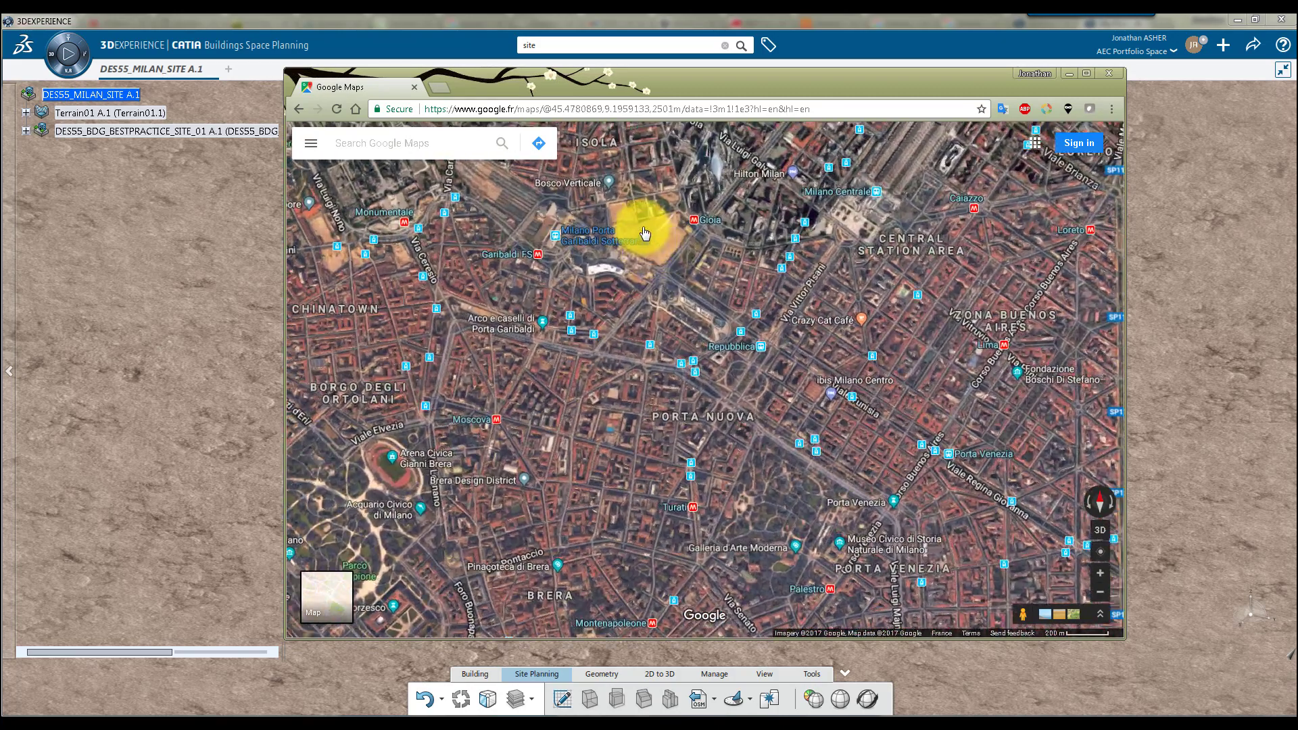
scroll(663, 263, "up", 2)
left_click_drag(663, 264, 720, 409)
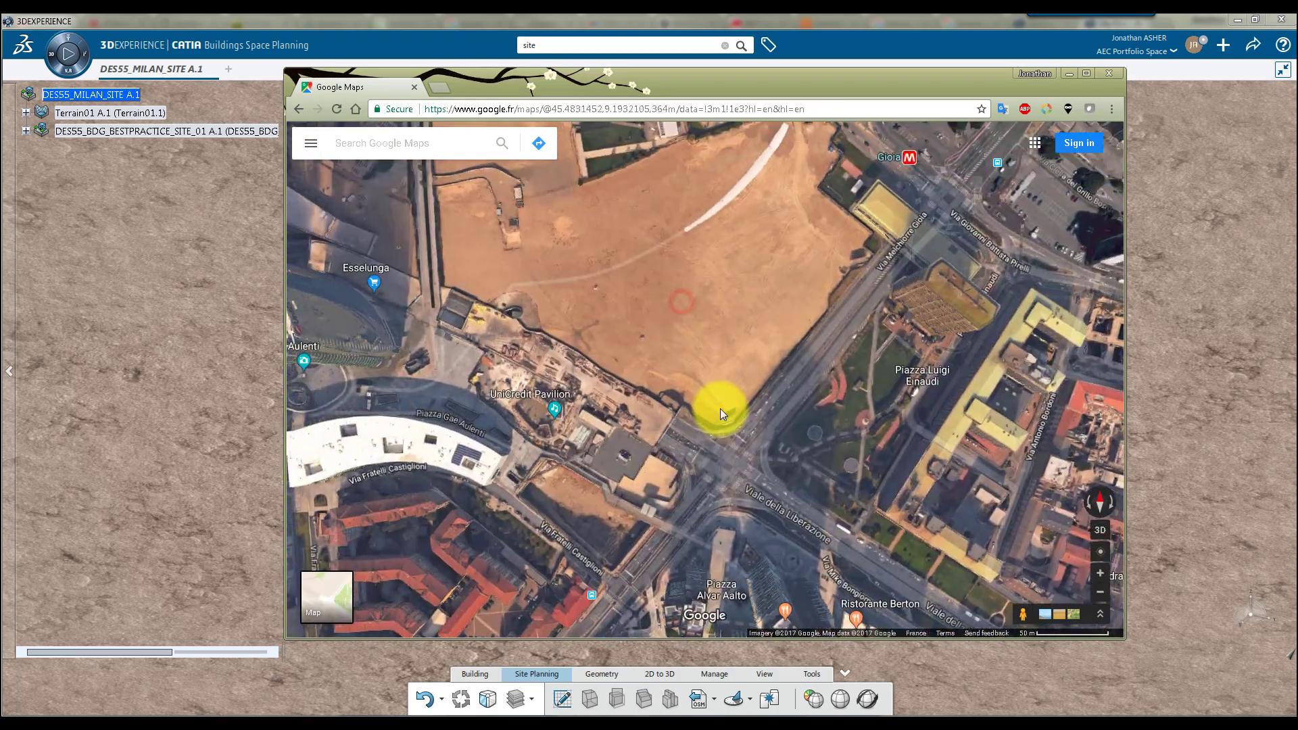
left_click(717, 418)
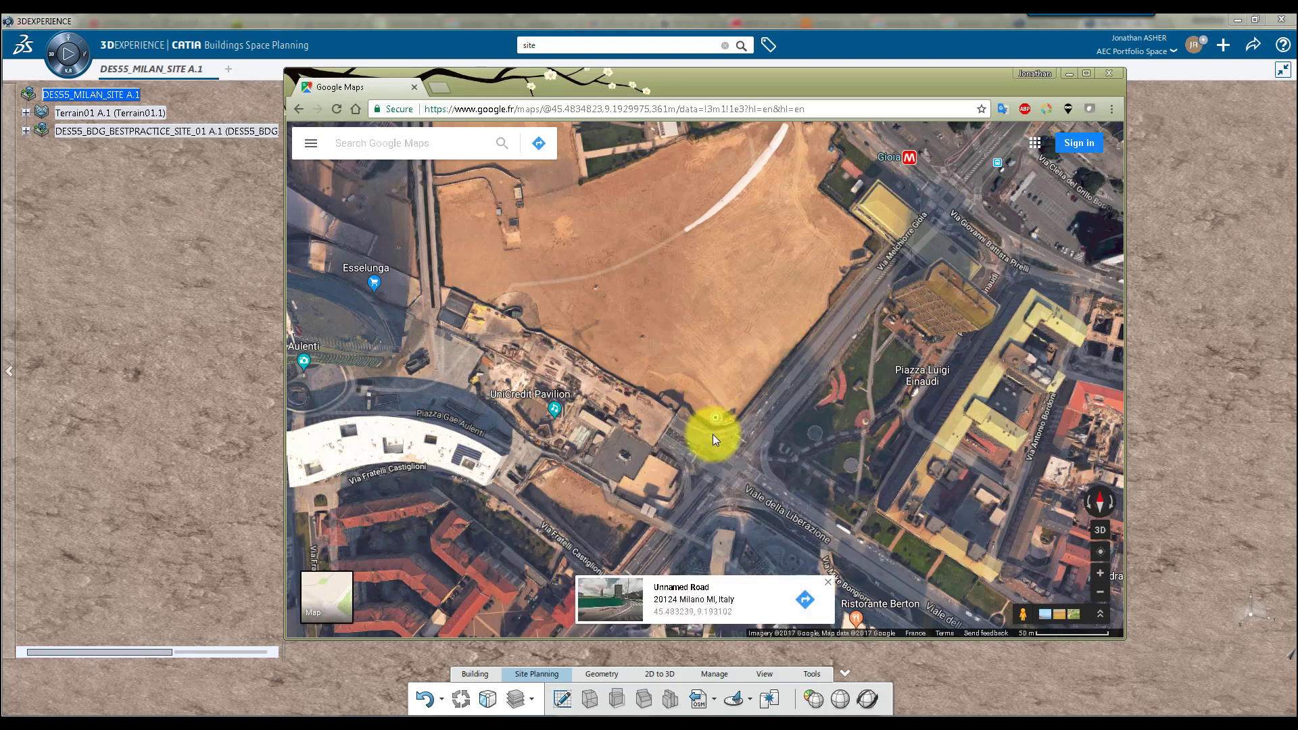
left_click(675, 612)
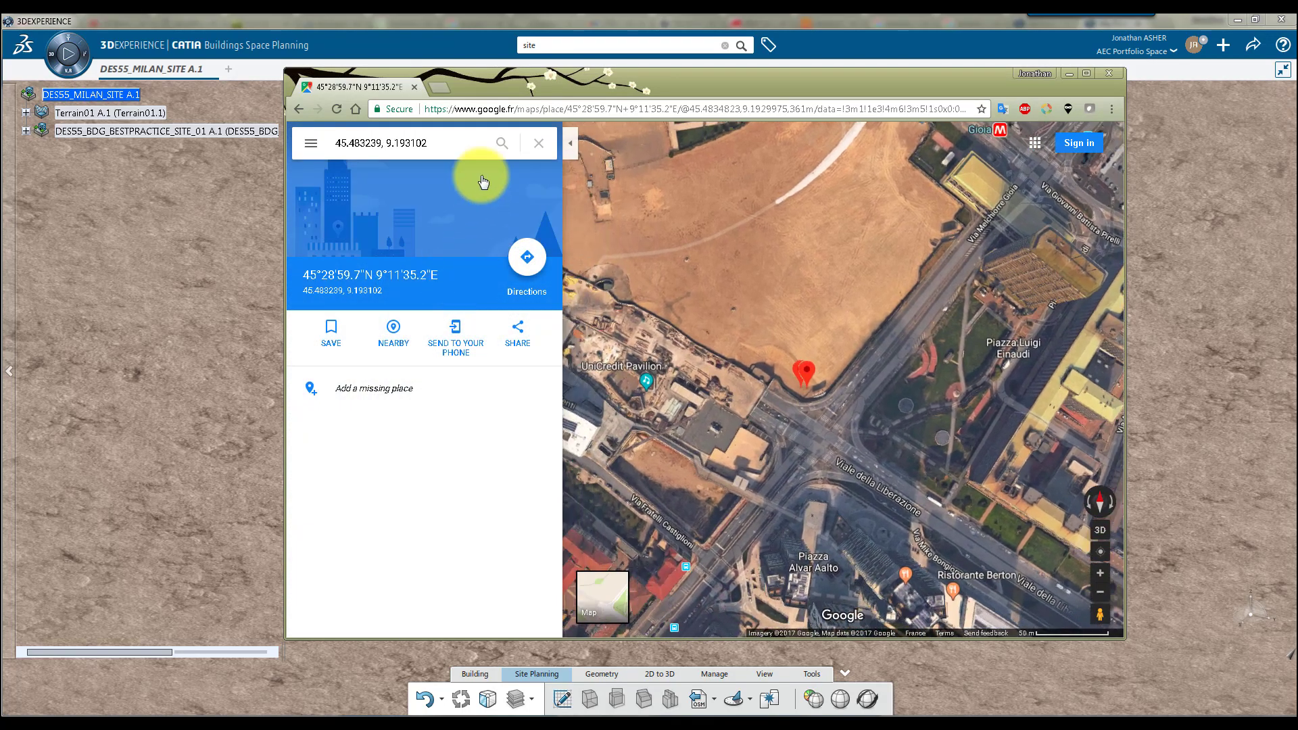
- Copy the pin coordinates 45.483239, 9.193102 and put the browser away
left_click(460, 146)
right_click(363, 143)
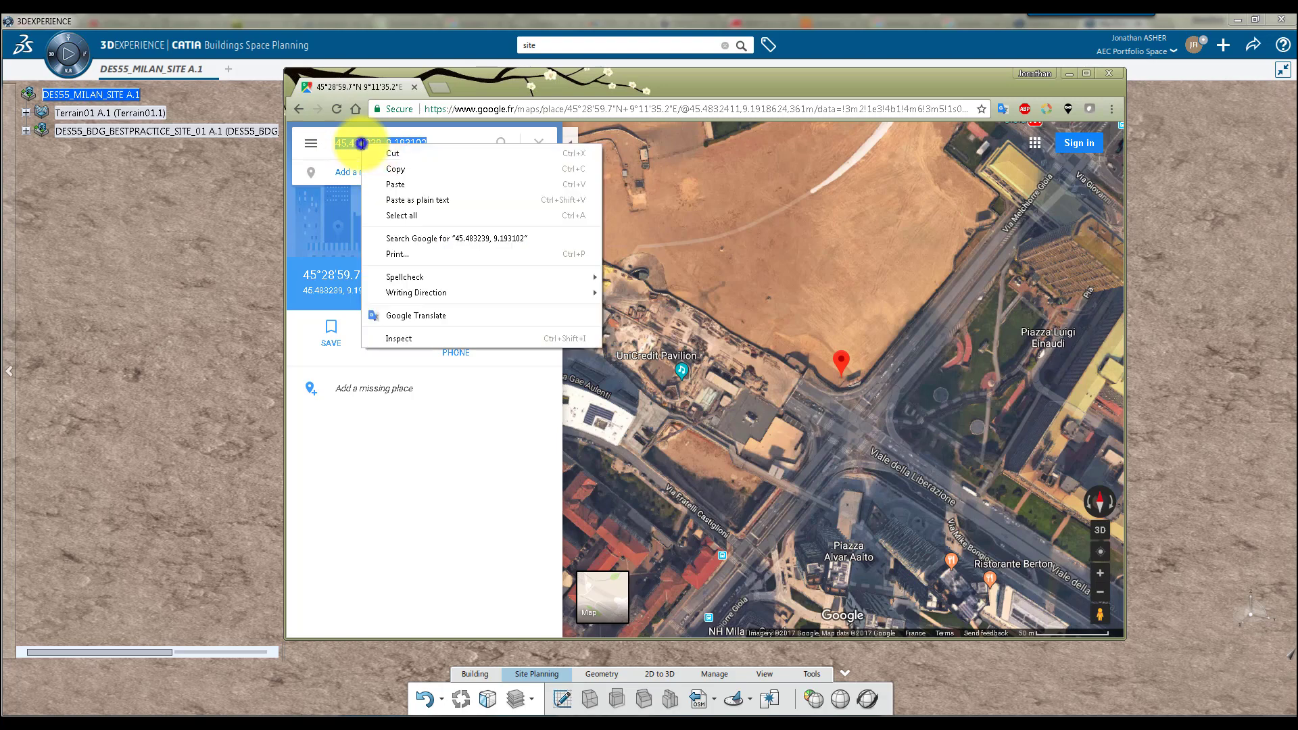
left_click(396, 169)
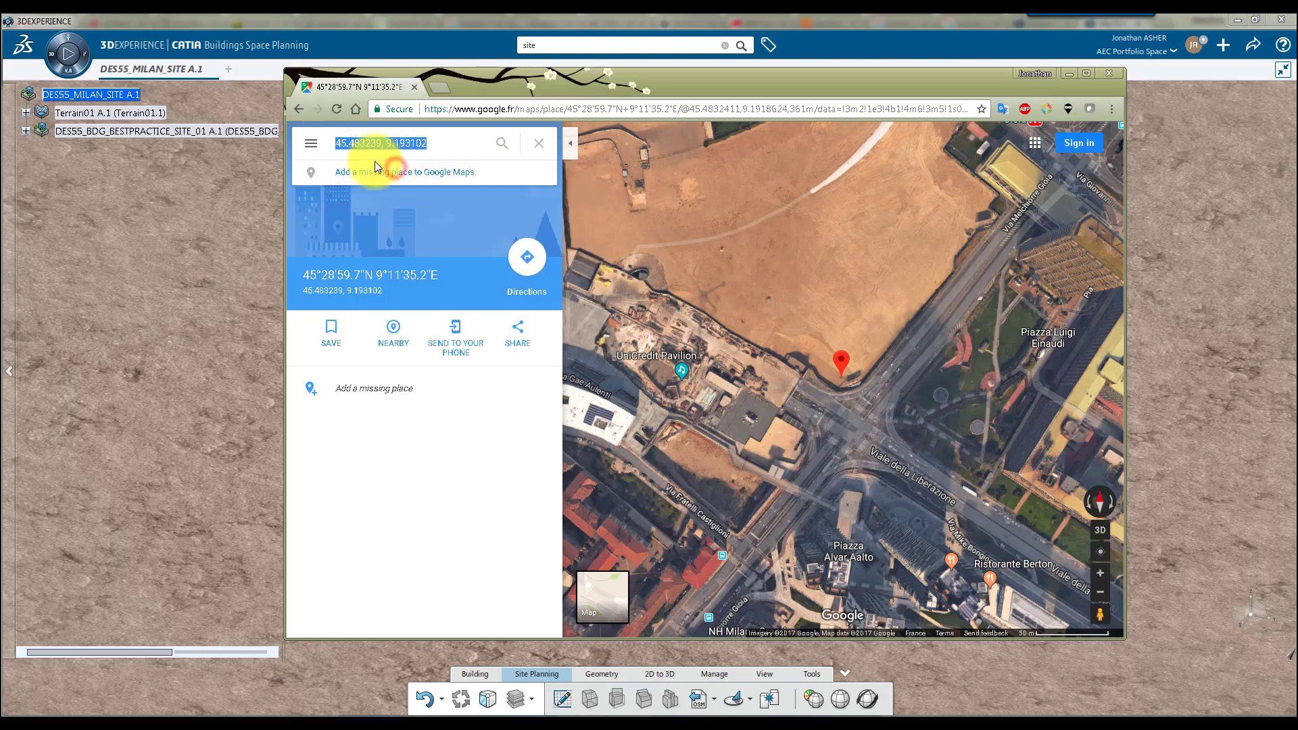
left_click(455, 82)
- Activate geolocation on DES55_MILAN_SITE at 45°28'59.660400"N, 9°11'35.167200"E, then close the panel
left_click(966, 327)
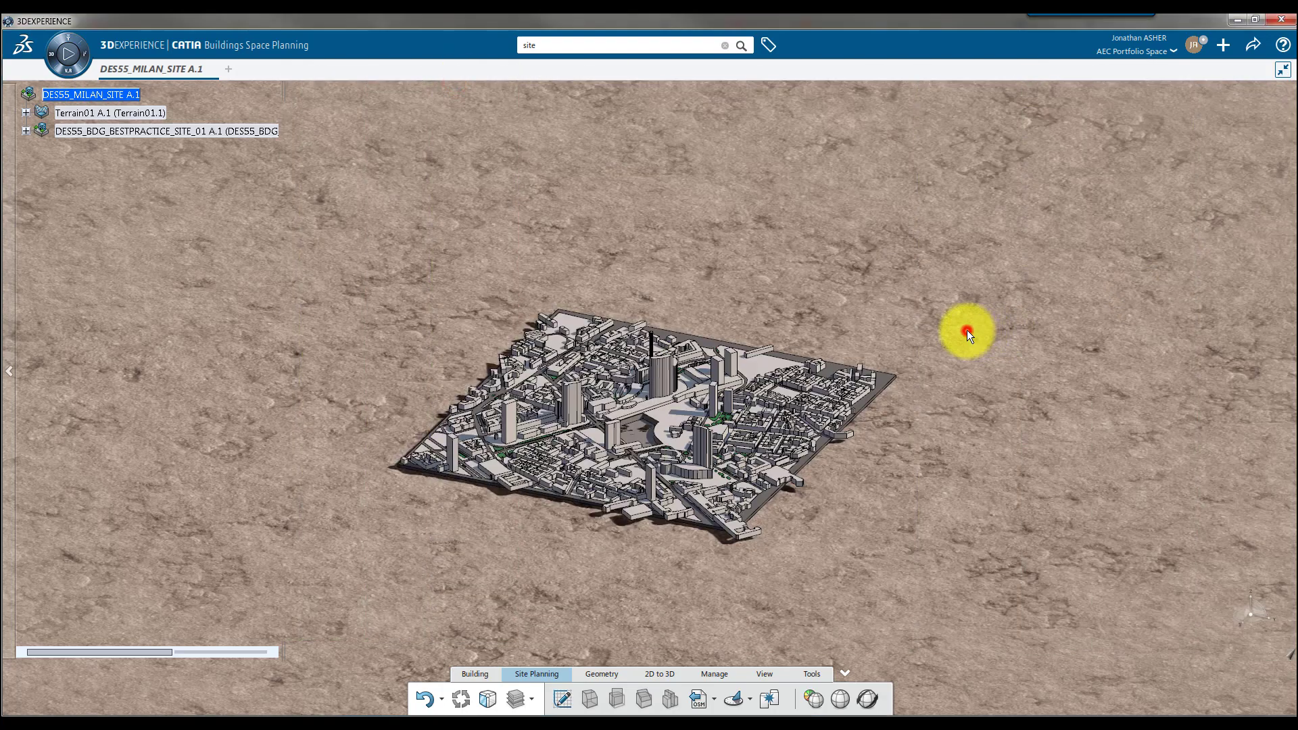
left_click(840, 698)
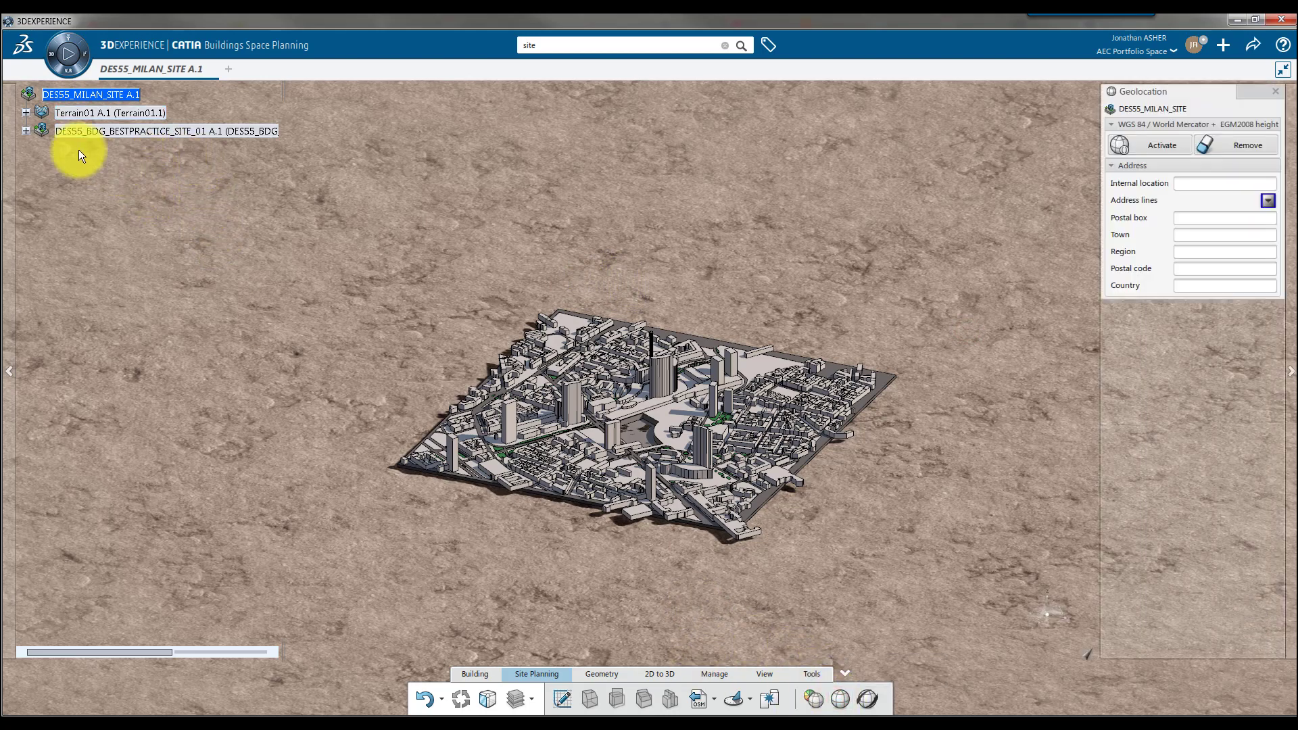
left_click(79, 131)
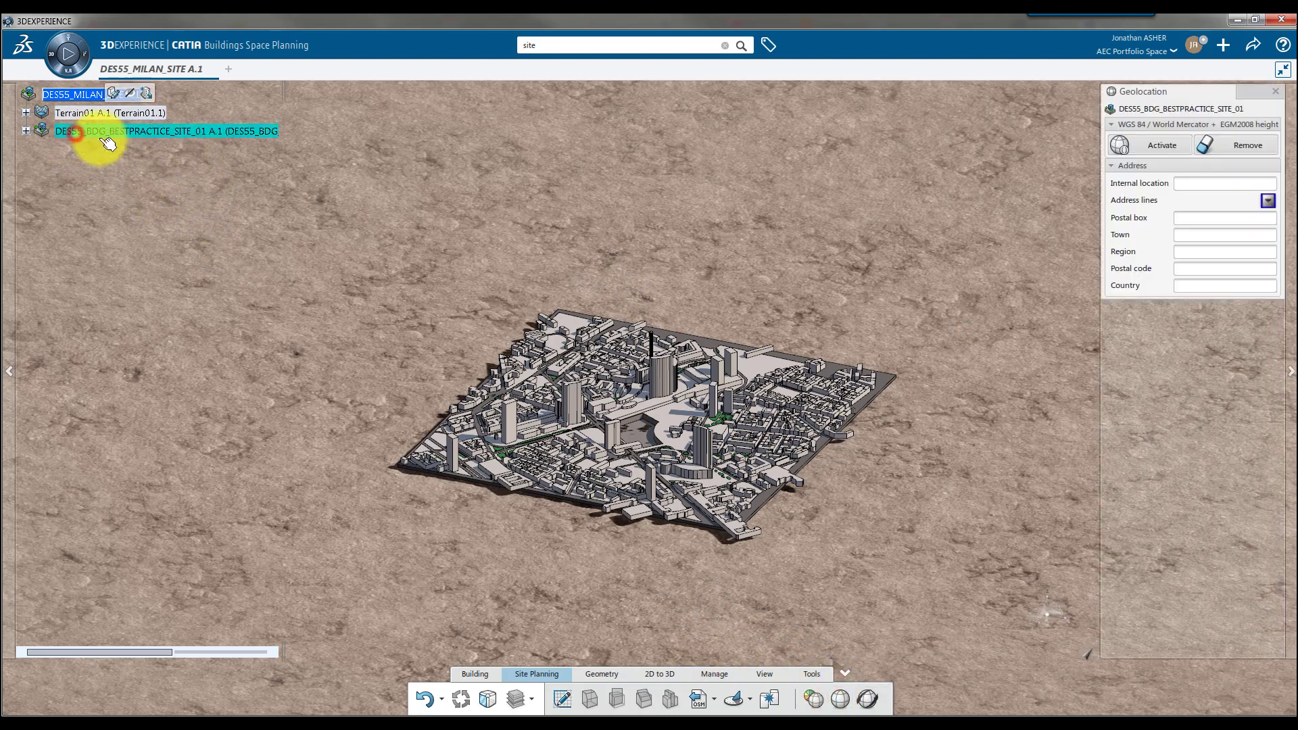
left_click(1151, 144)
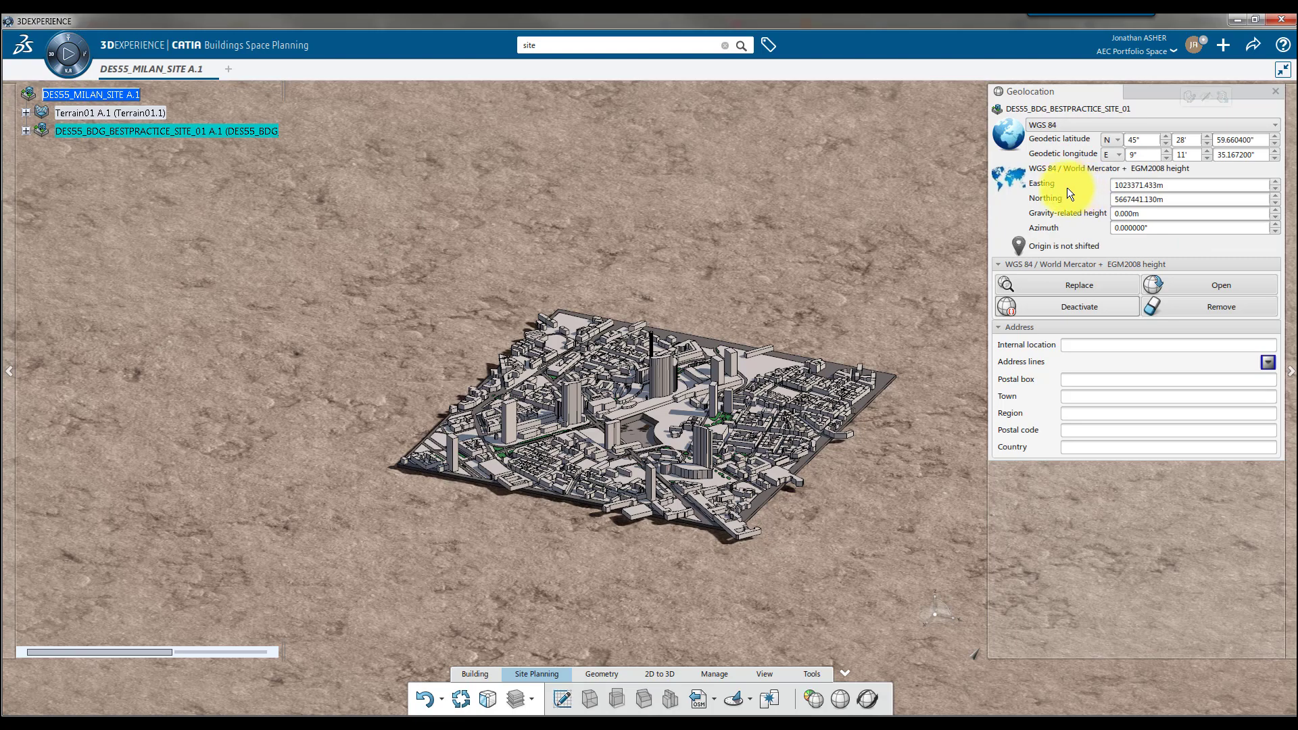
left_click(973, 198)
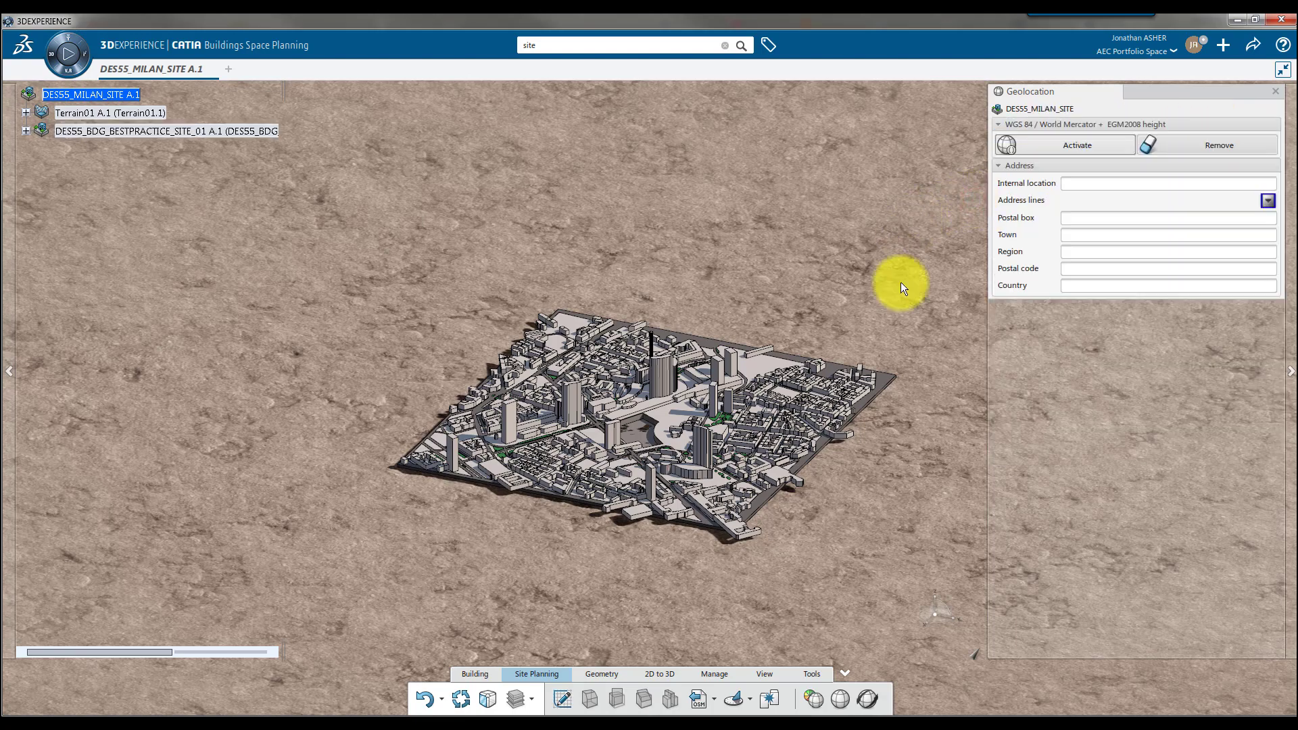
left_click(108, 94)
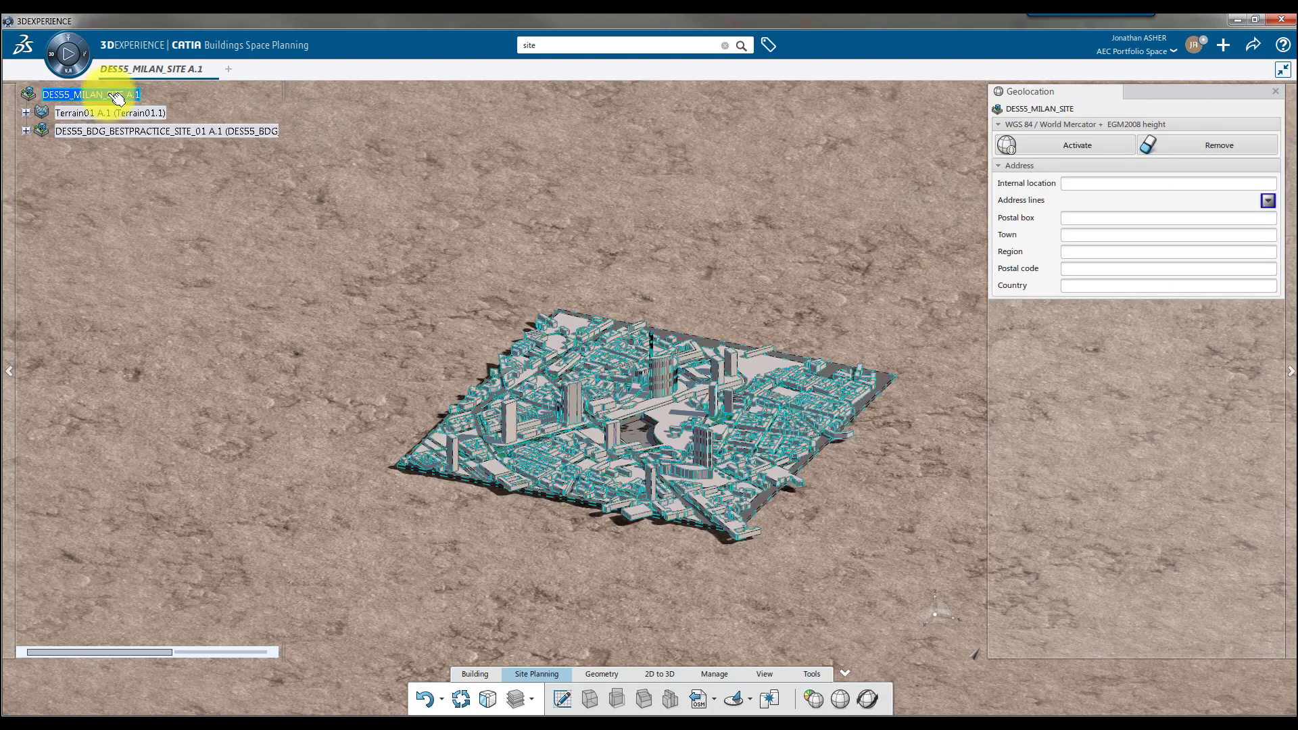
left_click(1066, 143)
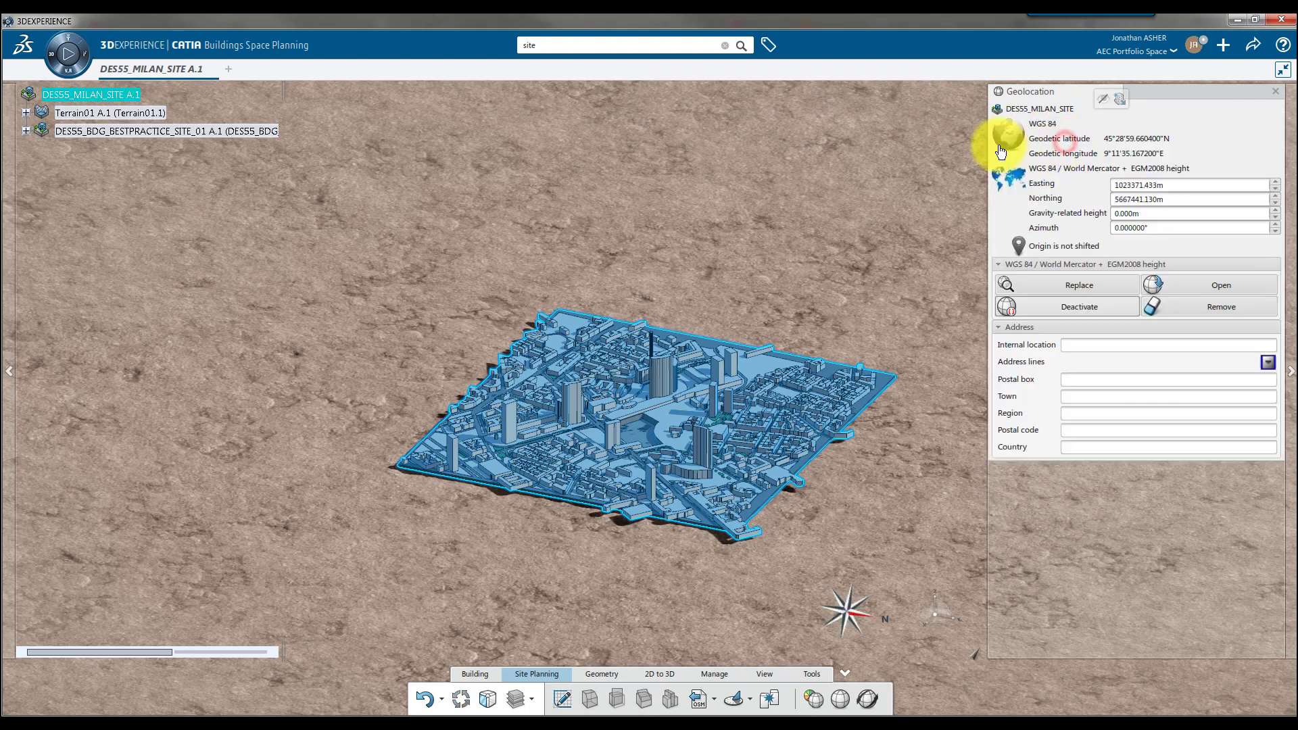
left_click(1276, 91)
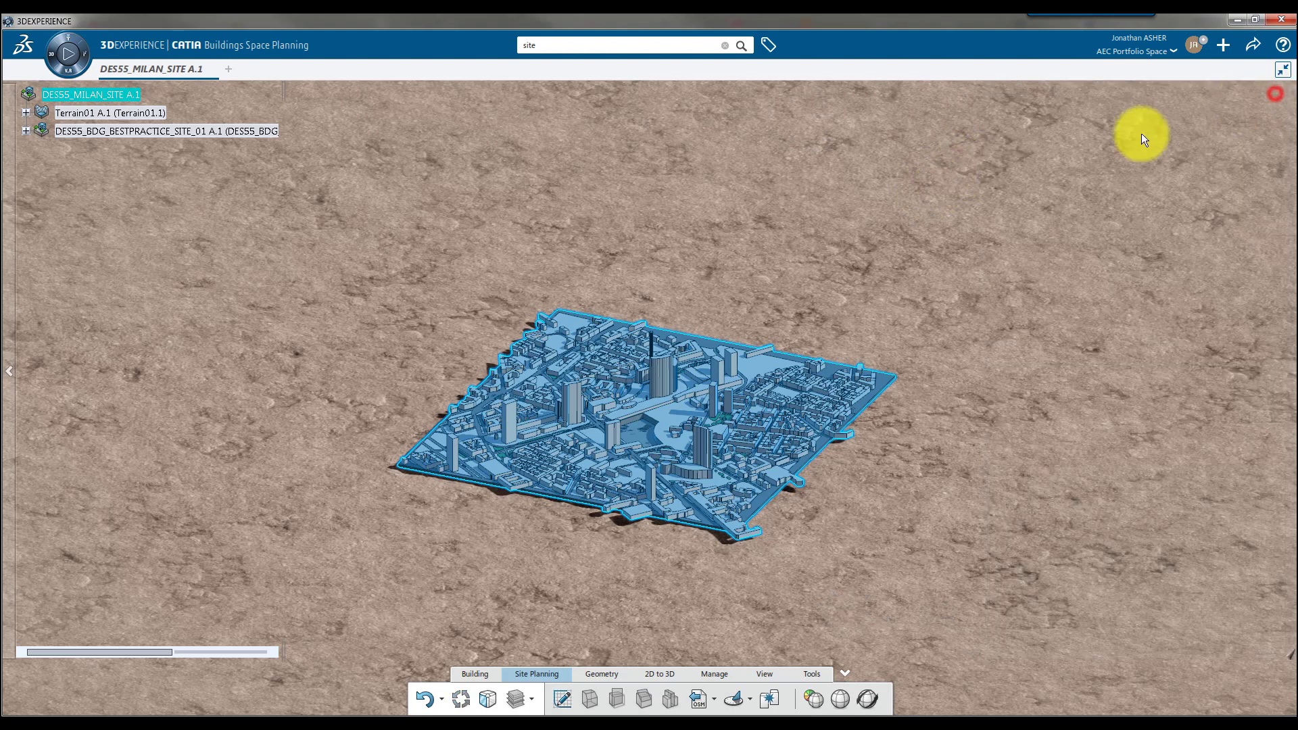
- Select the city Buildings group and cast its shadows across the Milan site
left_click(740, 702)
left_click(70, 130)
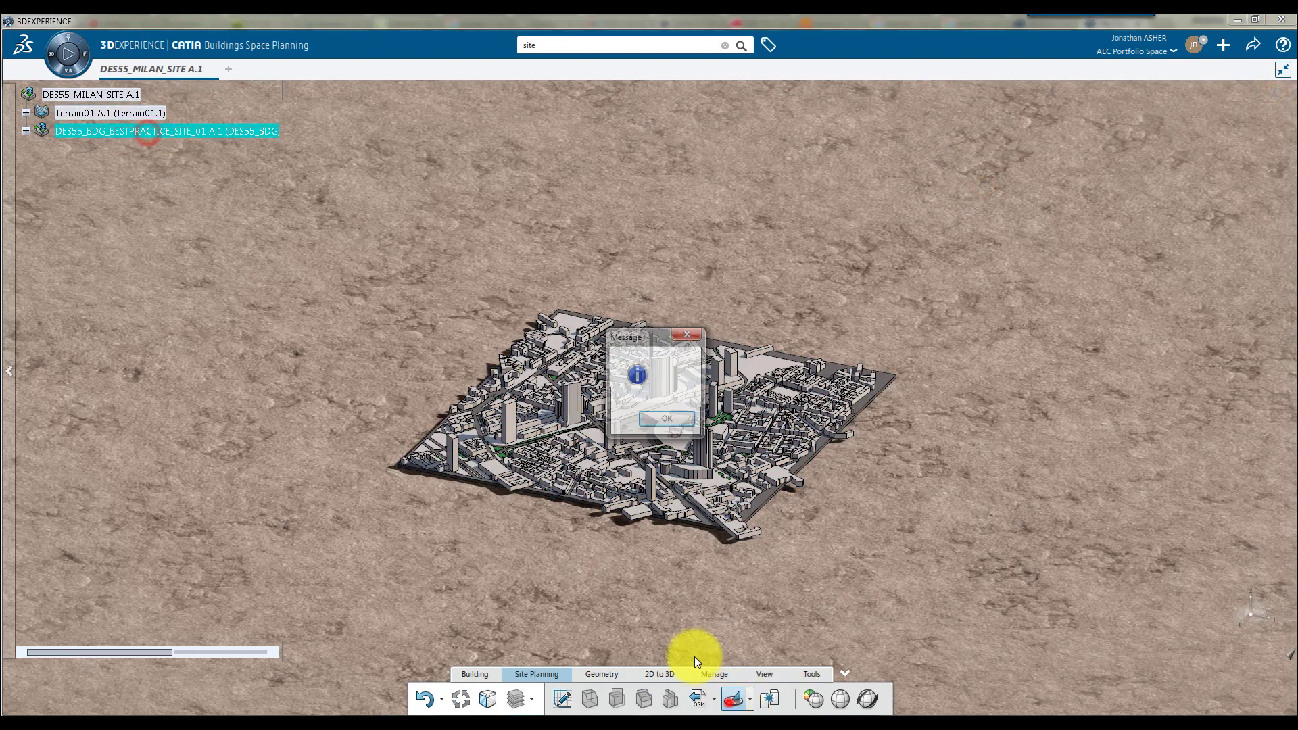
left_click(95, 167)
left_click(733, 702)
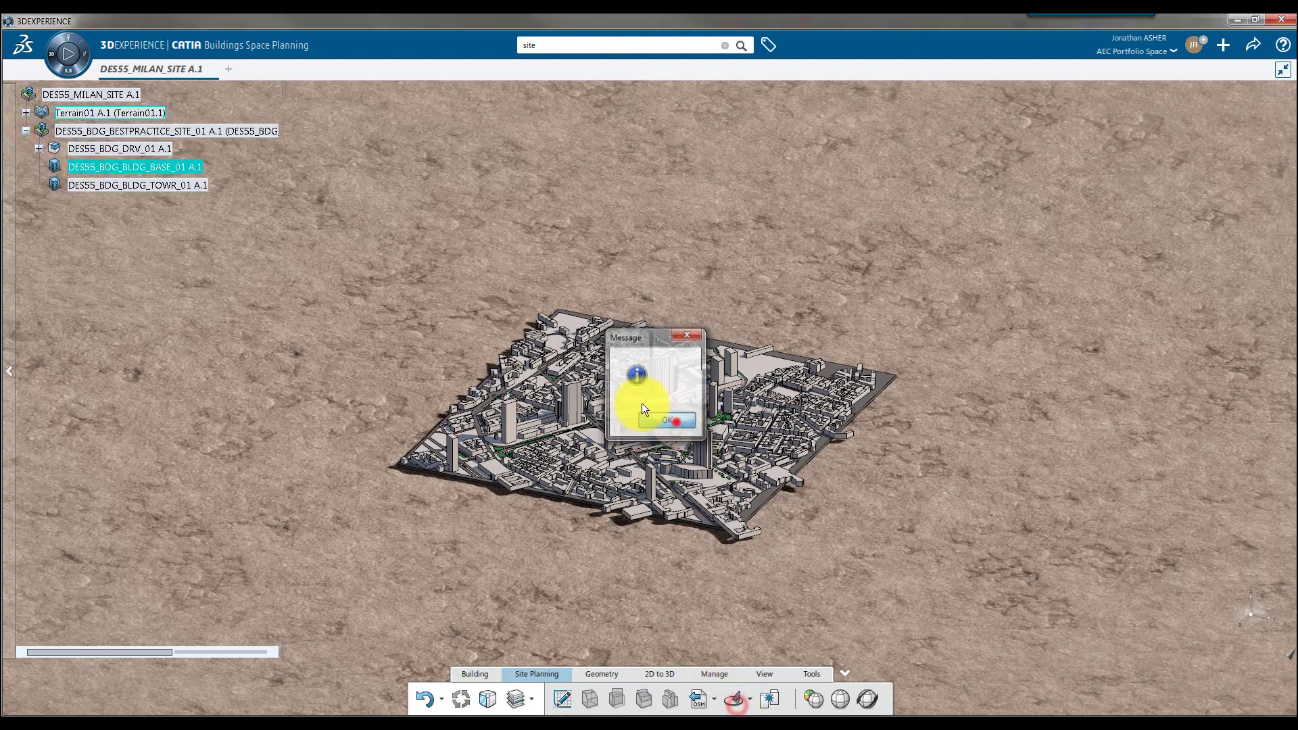
left_click(26, 112)
left_click(39, 149)
left_click(101, 149)
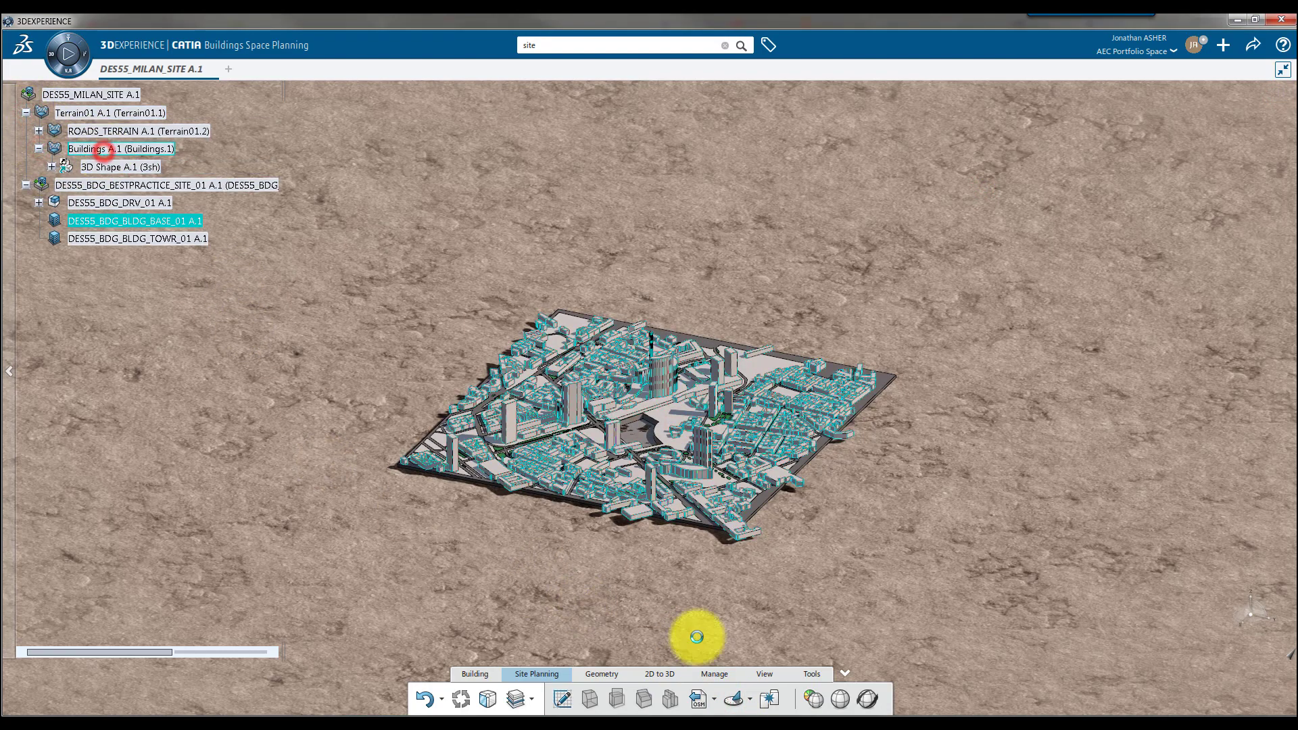
left_click(734, 699)
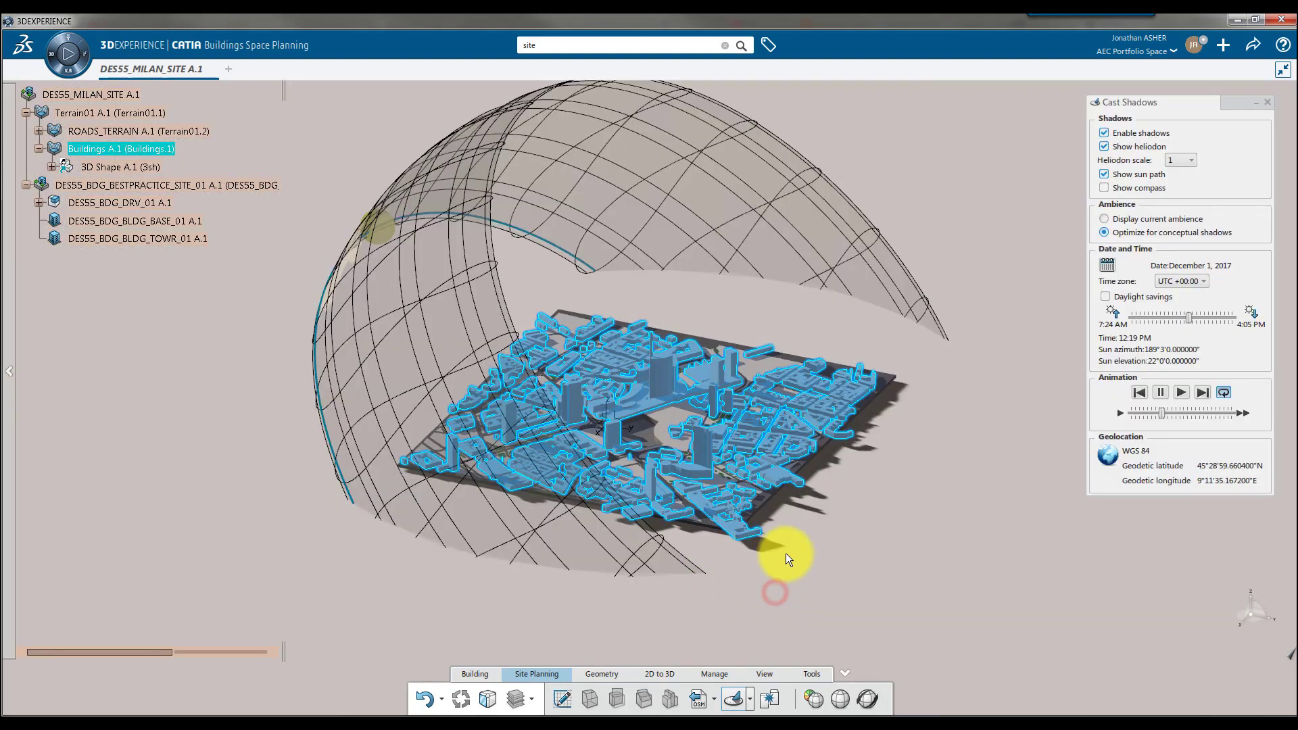
middle_click_drag(803, 542, 651, 602)
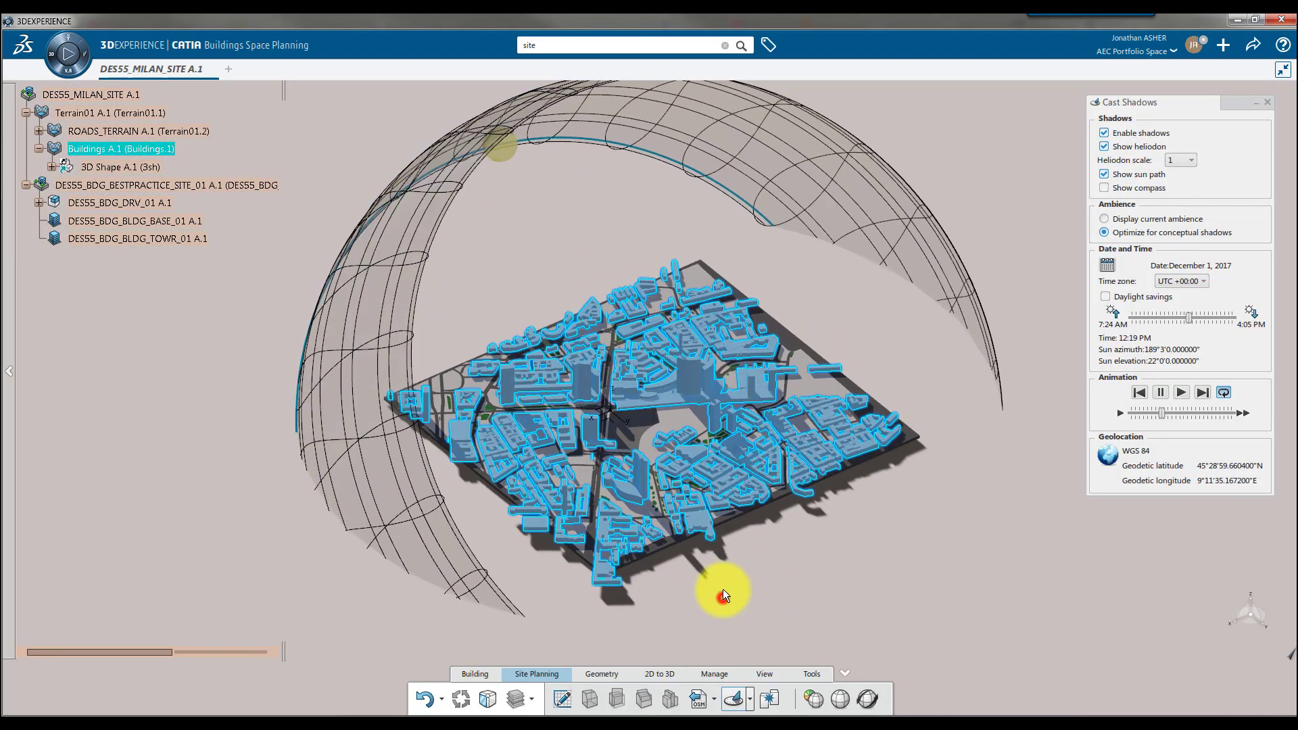
- Render with Shading with Edges and display the current terrain ambience
left_click(762, 675)
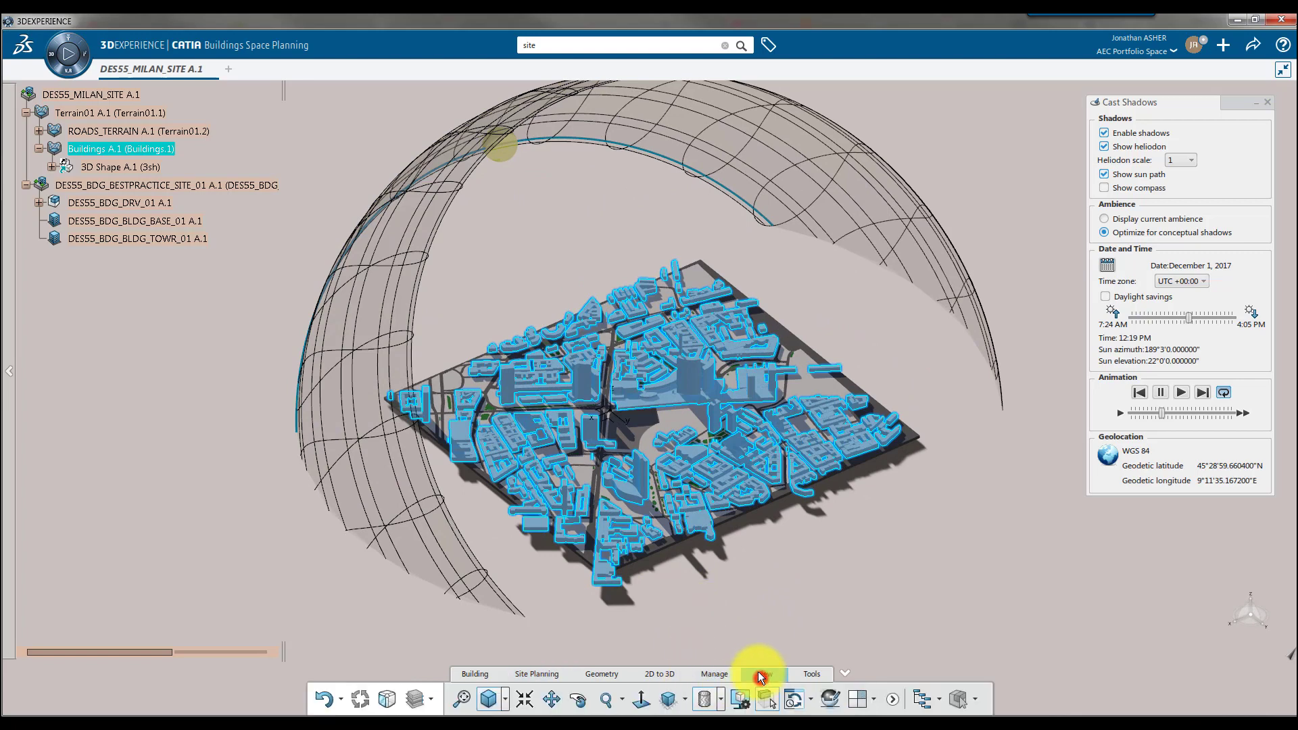
left_click(721, 701)
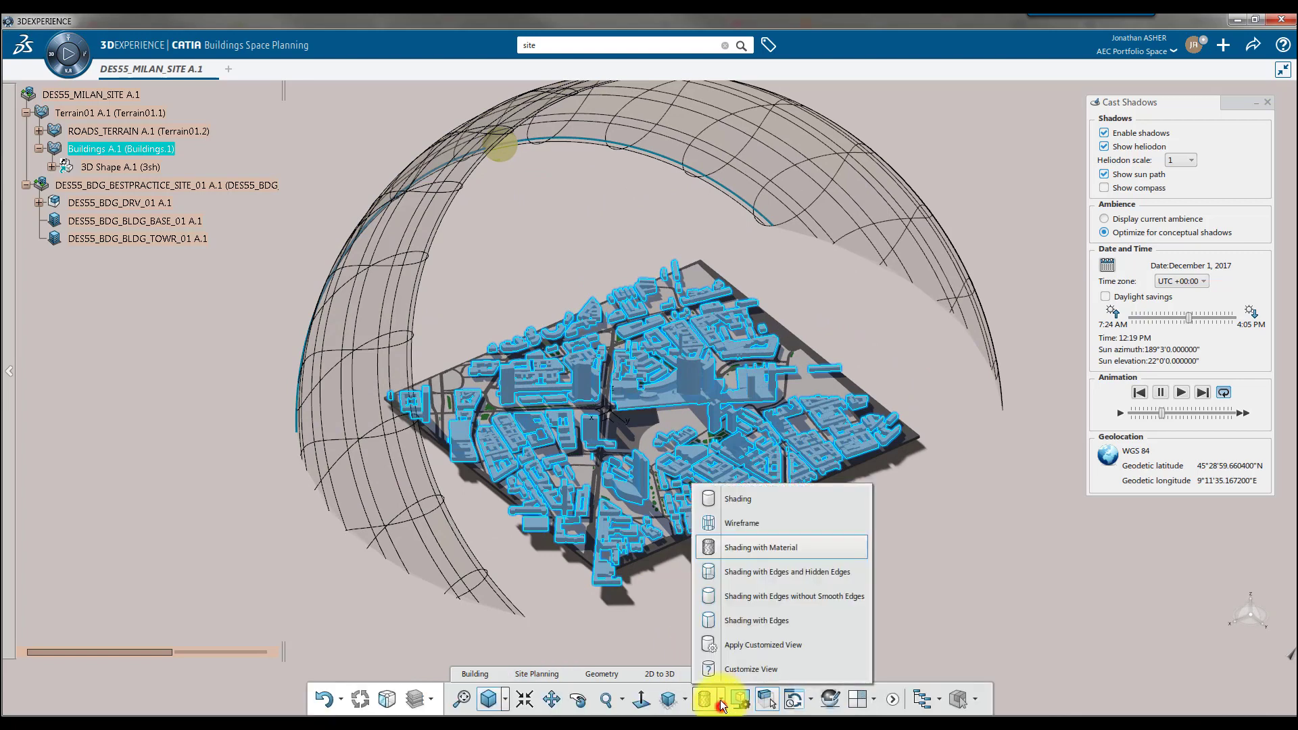
left_click(736, 622)
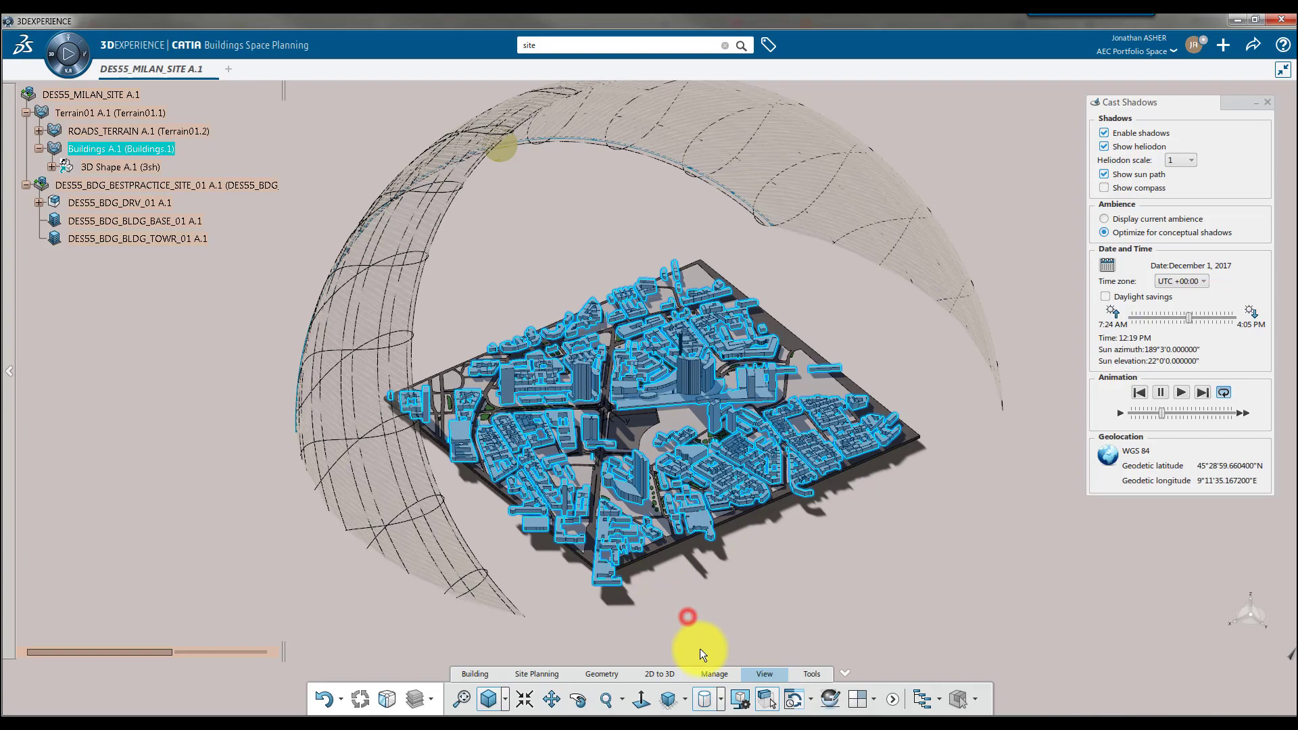
middle_click_drag(638, 597, 379, 339)
left_click(133, 150)
scroll(522, 291, "up", 10)
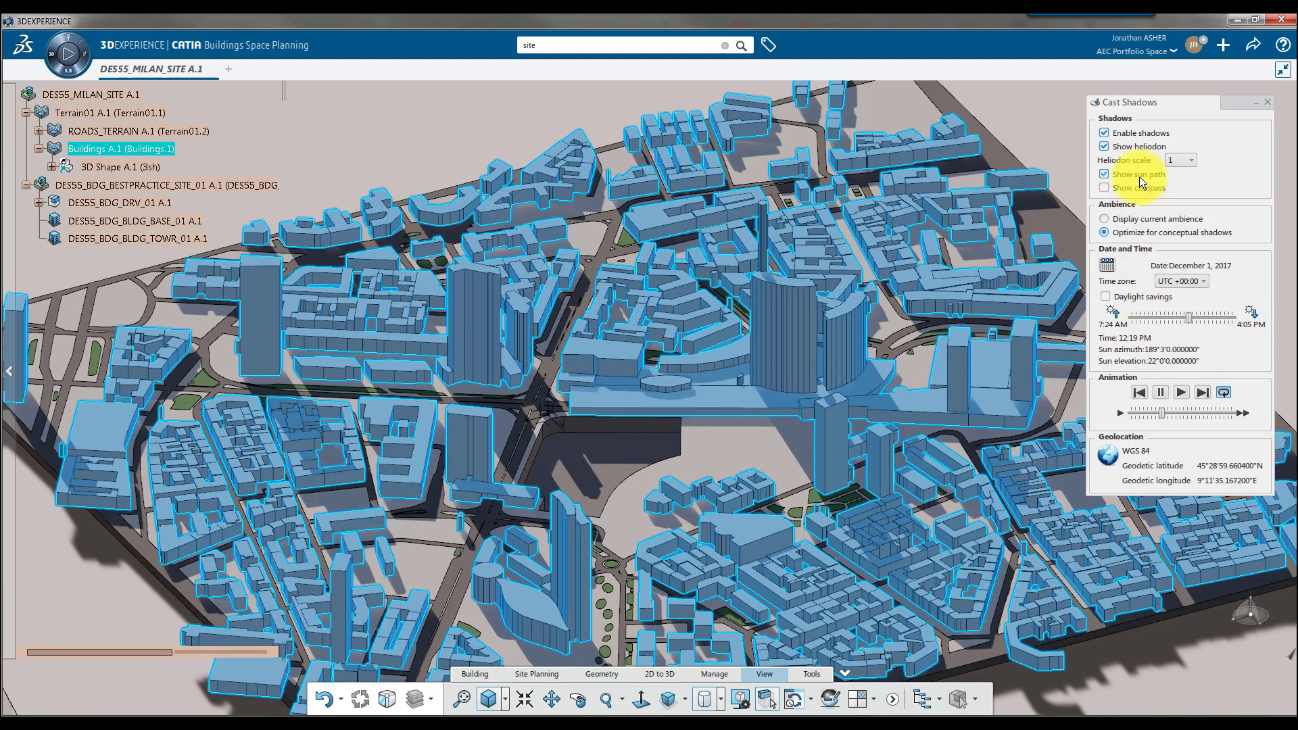
left_click(1134, 217)
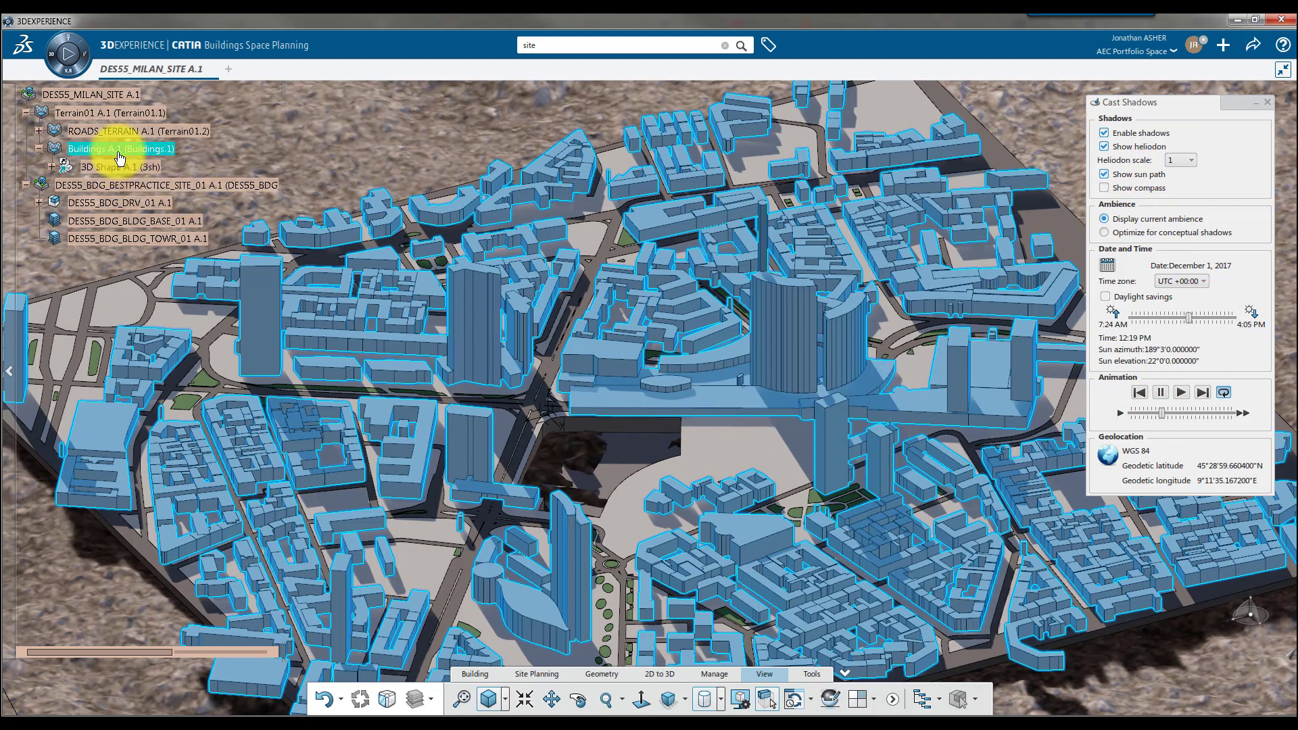
- Restart Cast Shadows from the Site Planning tools with the buildings deselected
left_click(1270, 107)
left_click(280, 141)
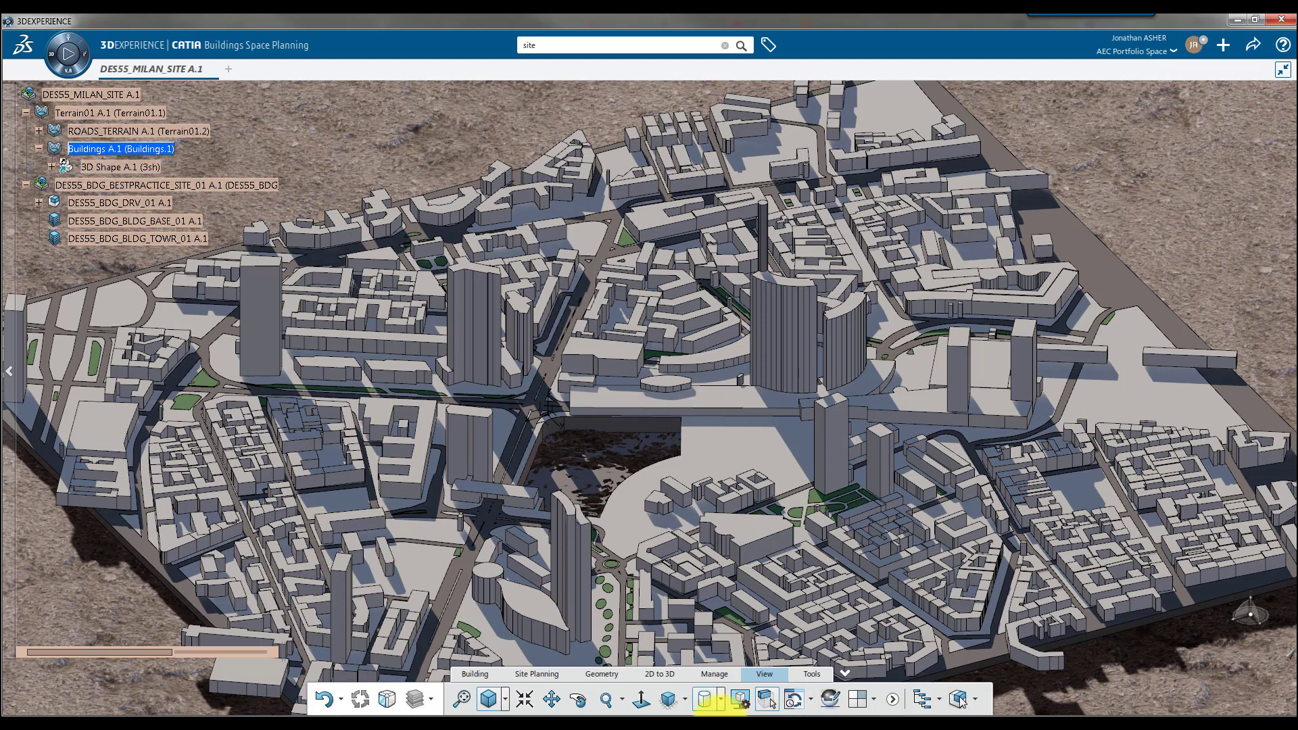
left_click(533, 675)
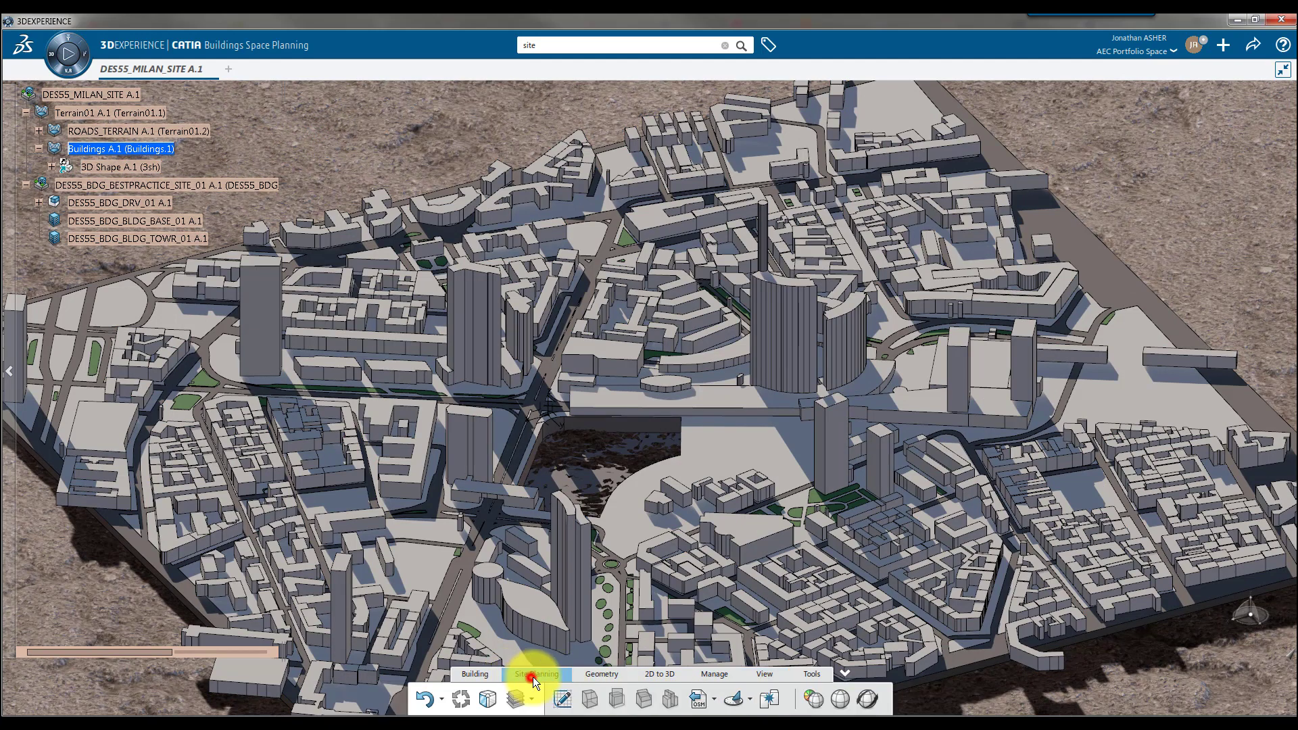
left_click(733, 699)
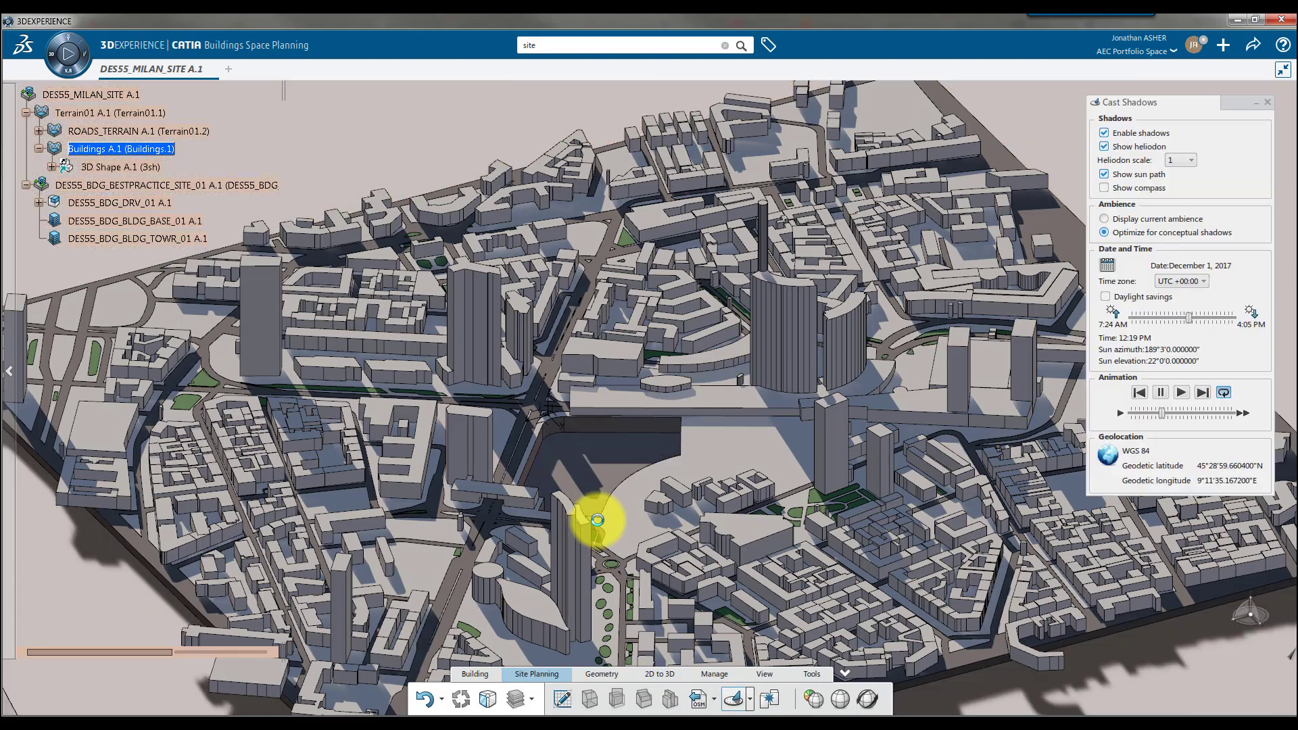
middle_click_drag(610, 552, 603, 481)
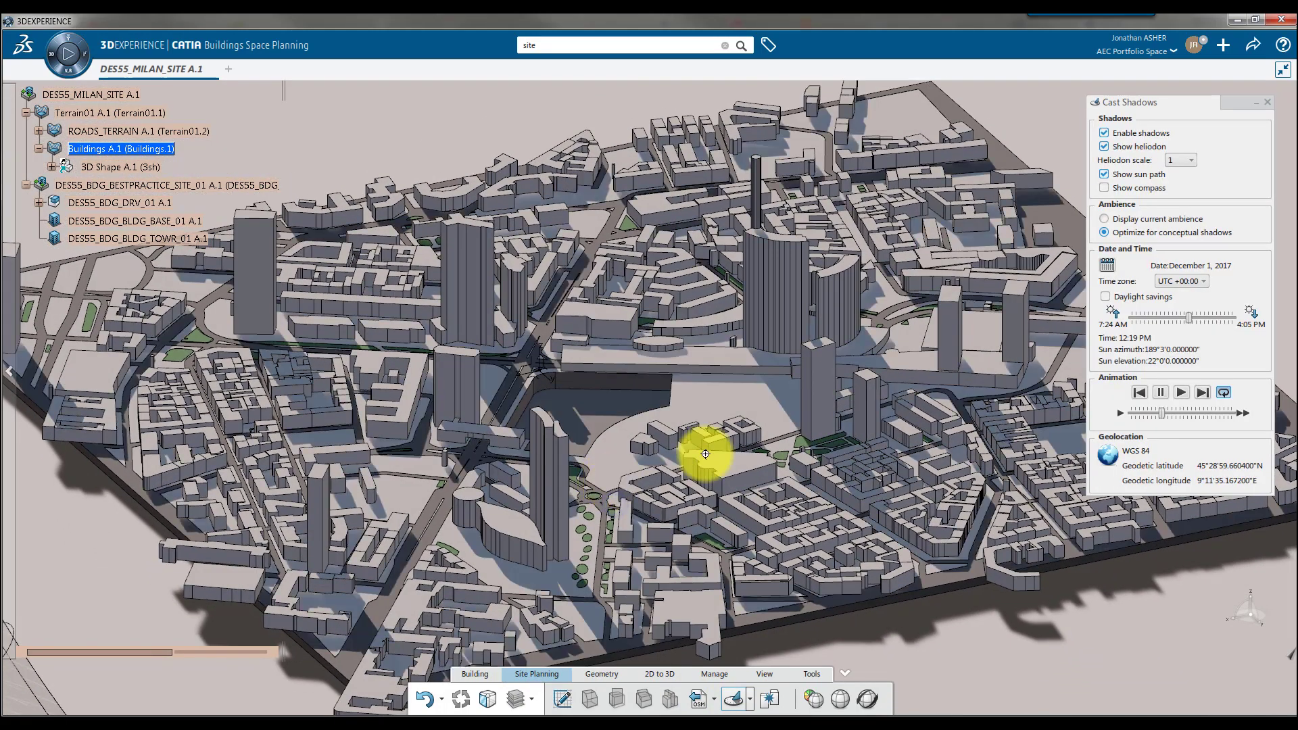
- Move the sun to May 1 and along its path to 11:34 AM
left_click_drag(1191, 317, 1162, 318)
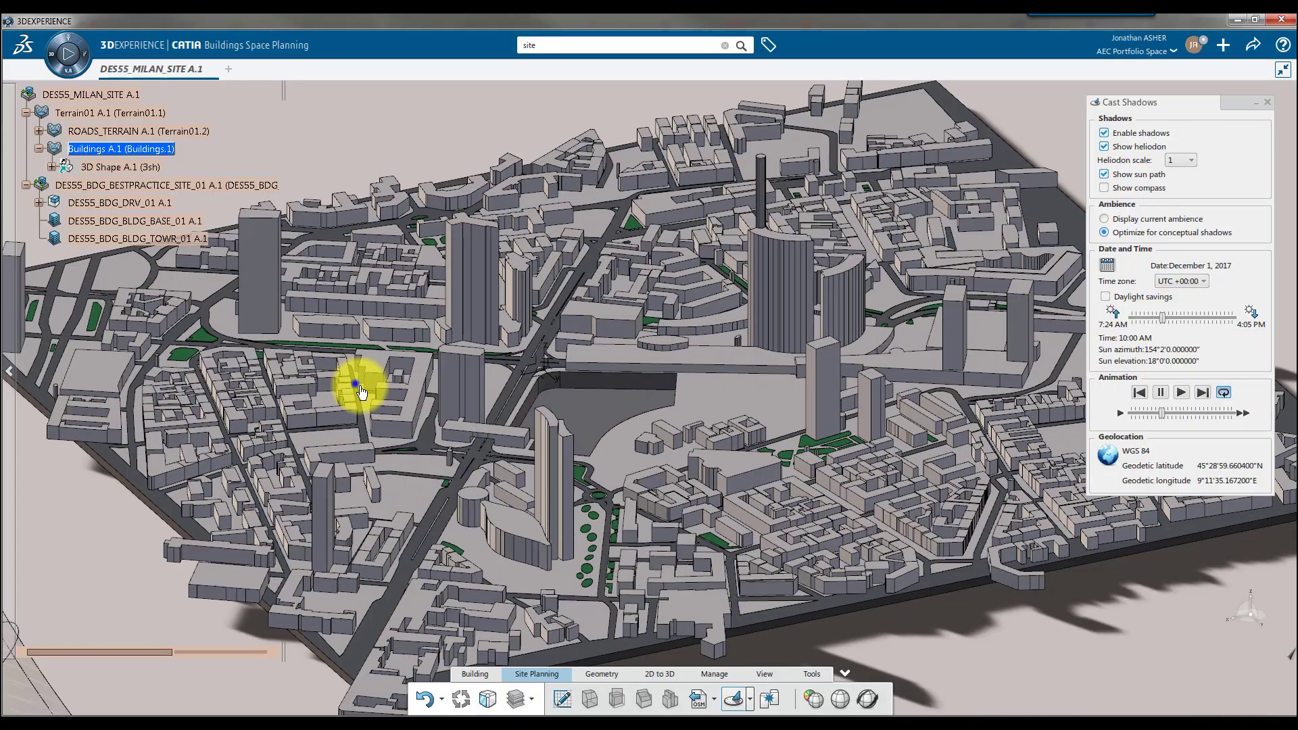
middle_click_drag(360, 391, 495, 404)
scroll(496, 404, "down", 10)
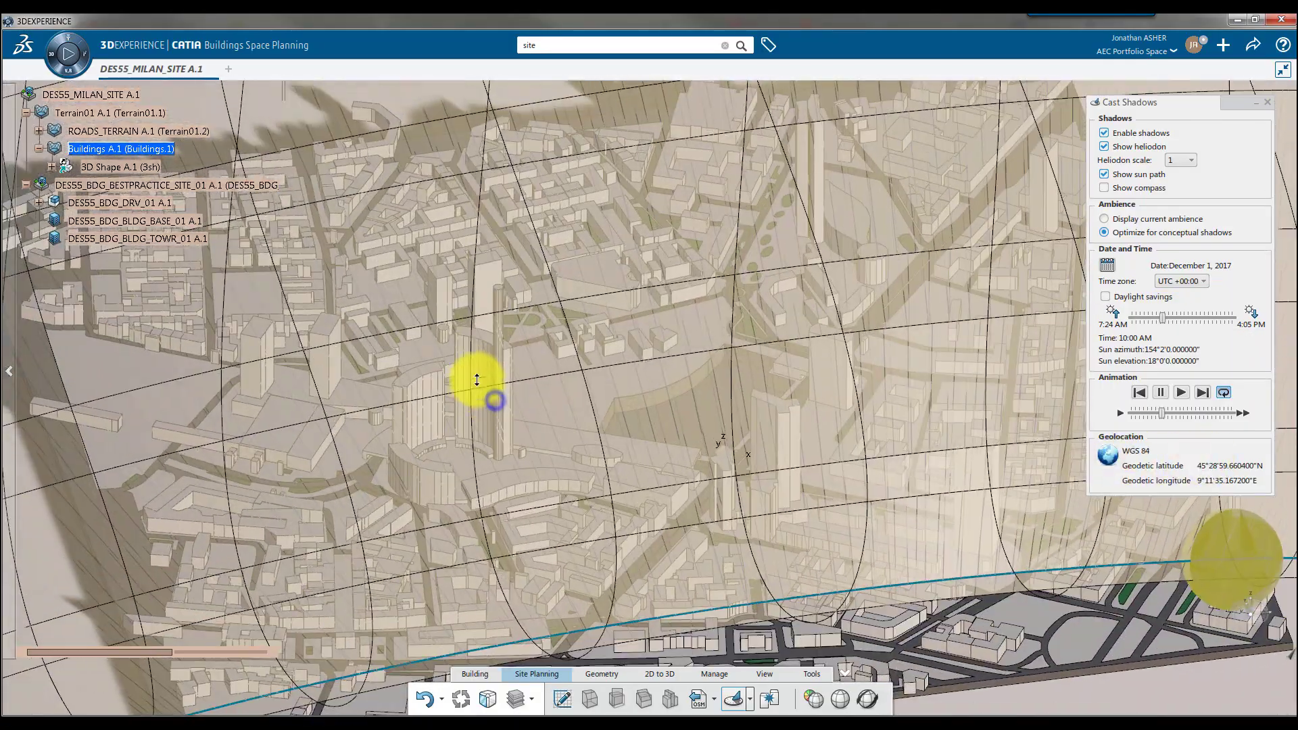
left_click_drag(885, 336, 884, 325)
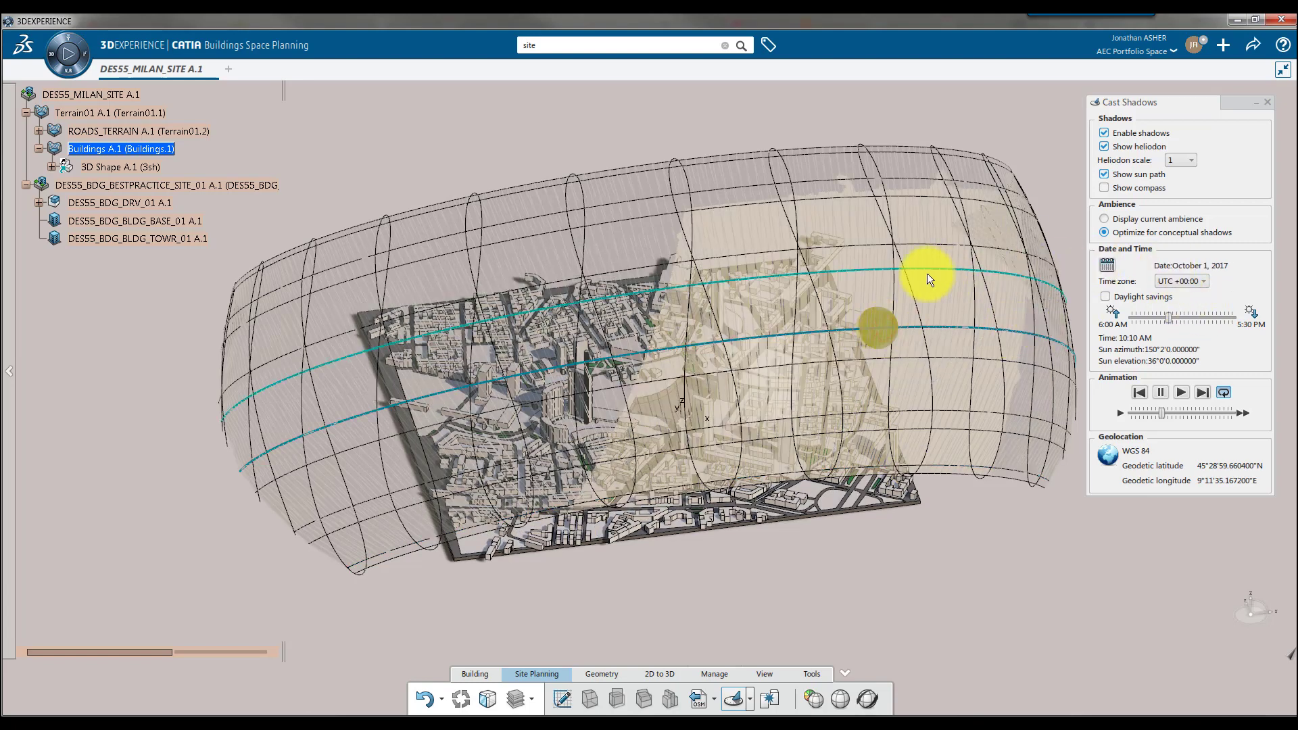
left_click_drag(877, 250, 966, 256)
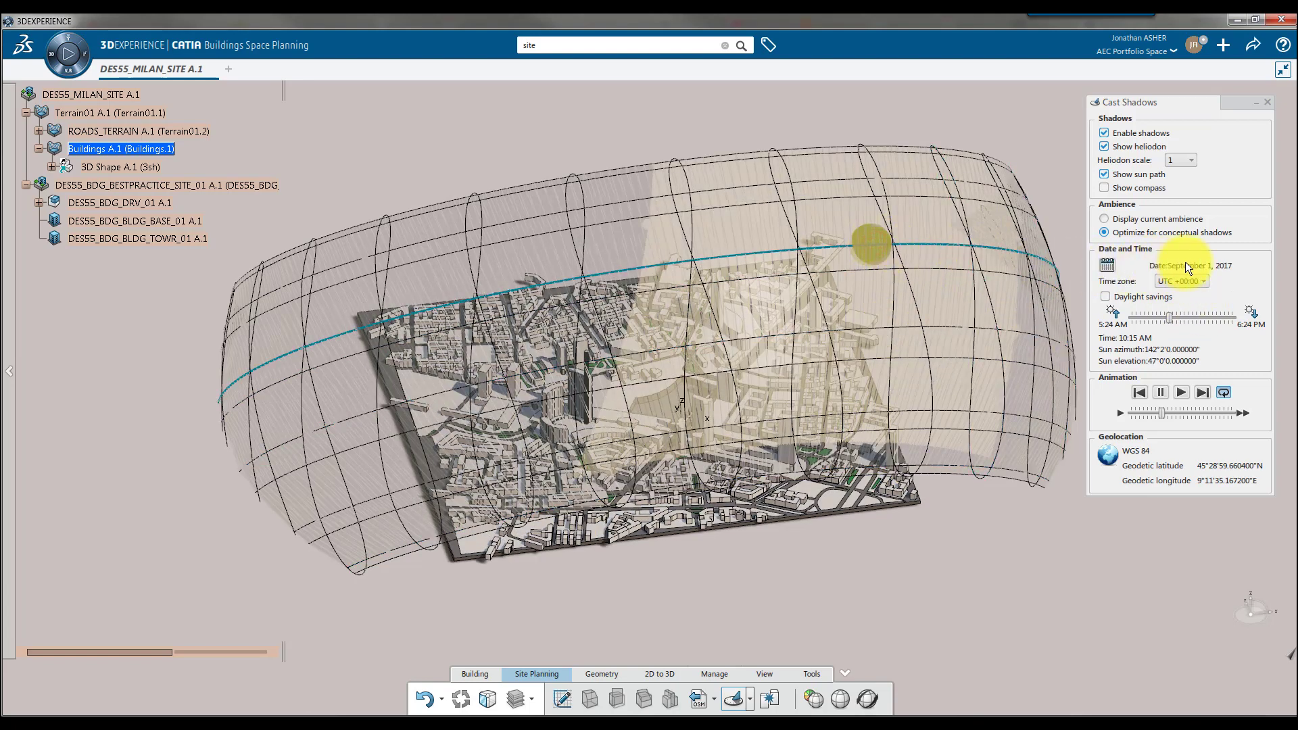
left_click_drag(832, 205, 983, 197)
middle_click_drag(983, 197, 777, 473)
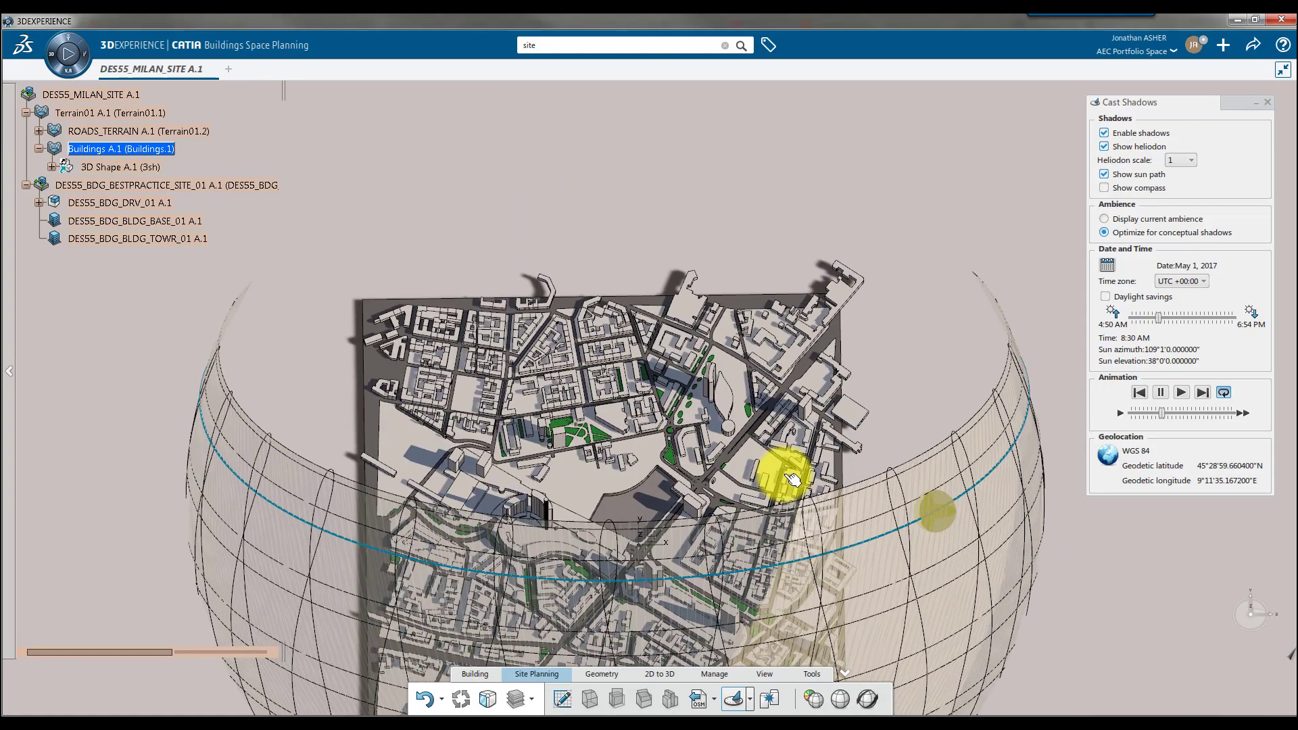
left_click_drag(938, 519, 646, 580)
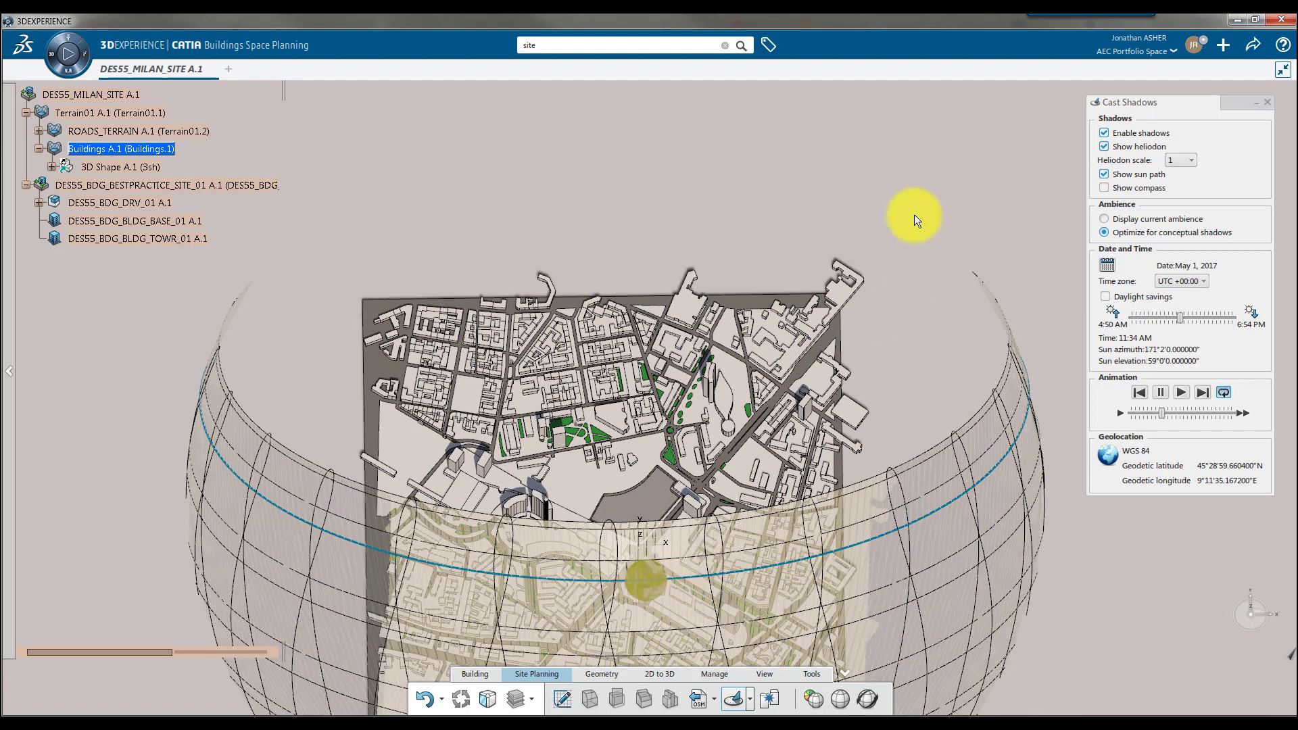
- Confirm the Visual Quality shadow settings and play the cast-shadow animation through May 1
left_click(762, 675)
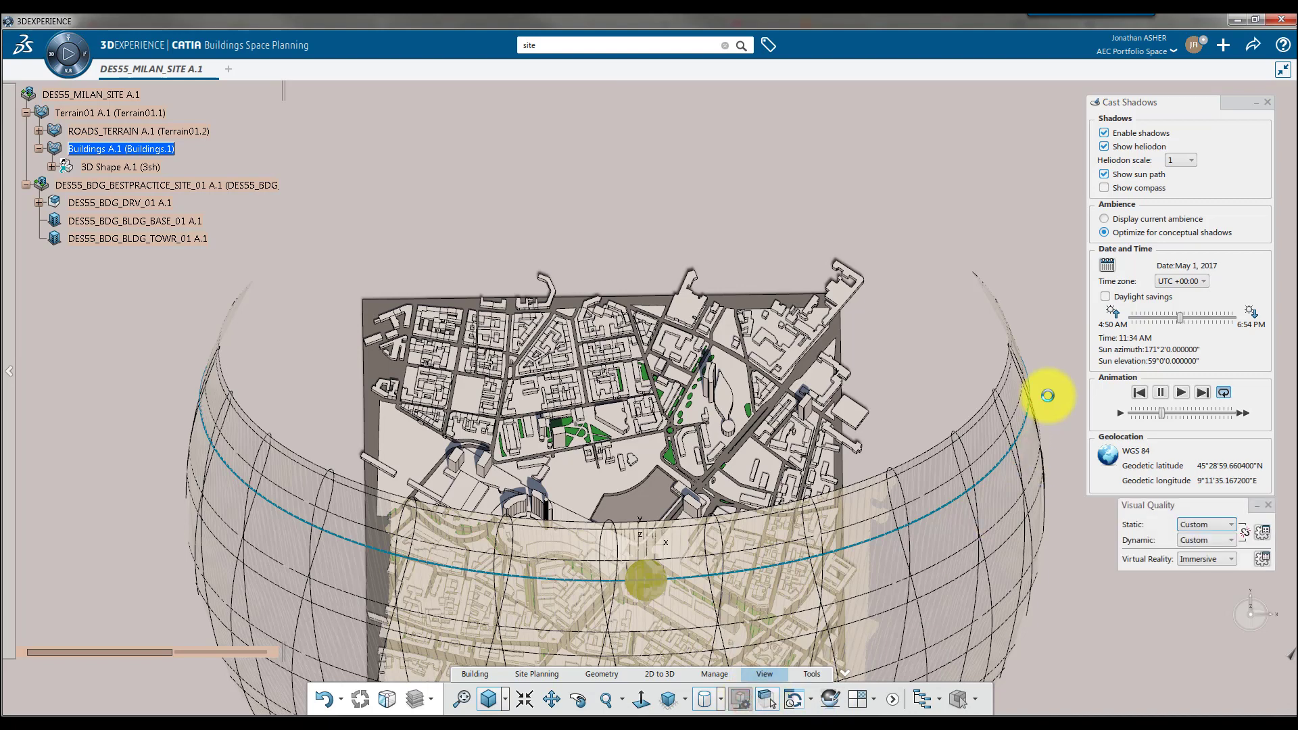
left_click(1211, 538)
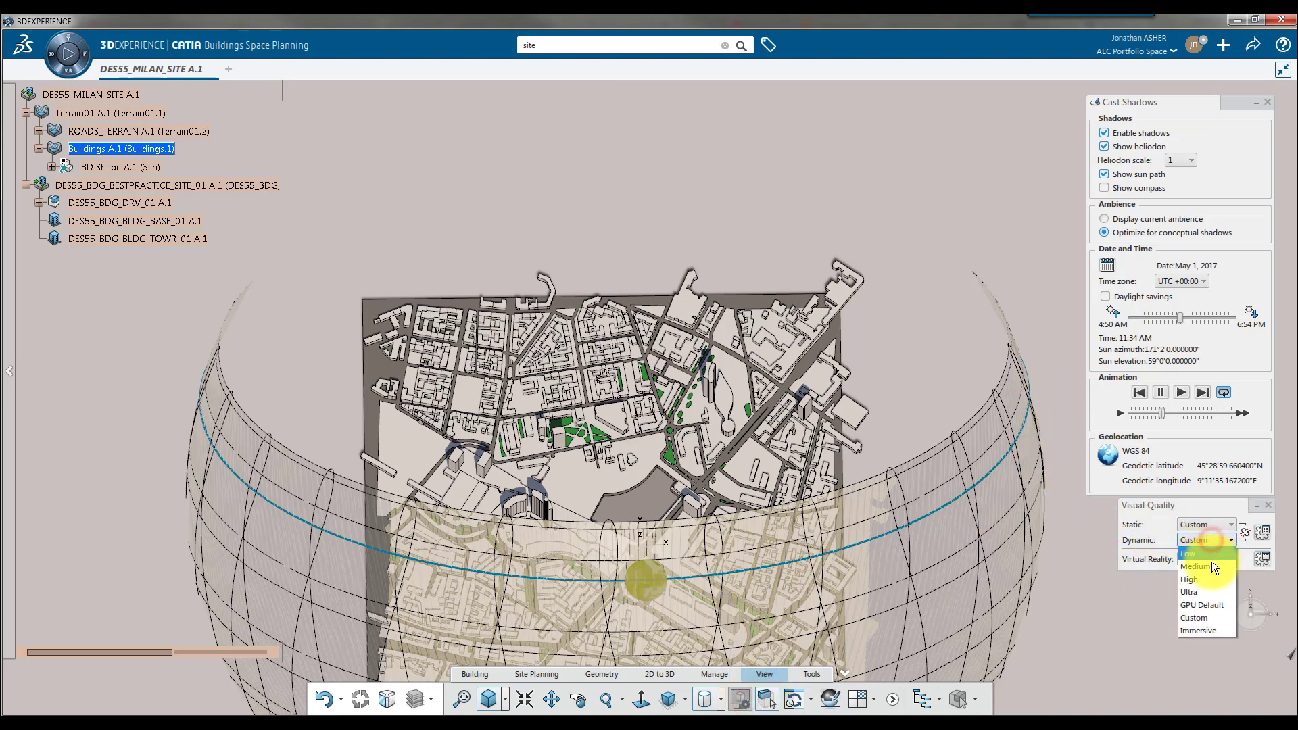
left_click(1211, 566)
left_click(1218, 525)
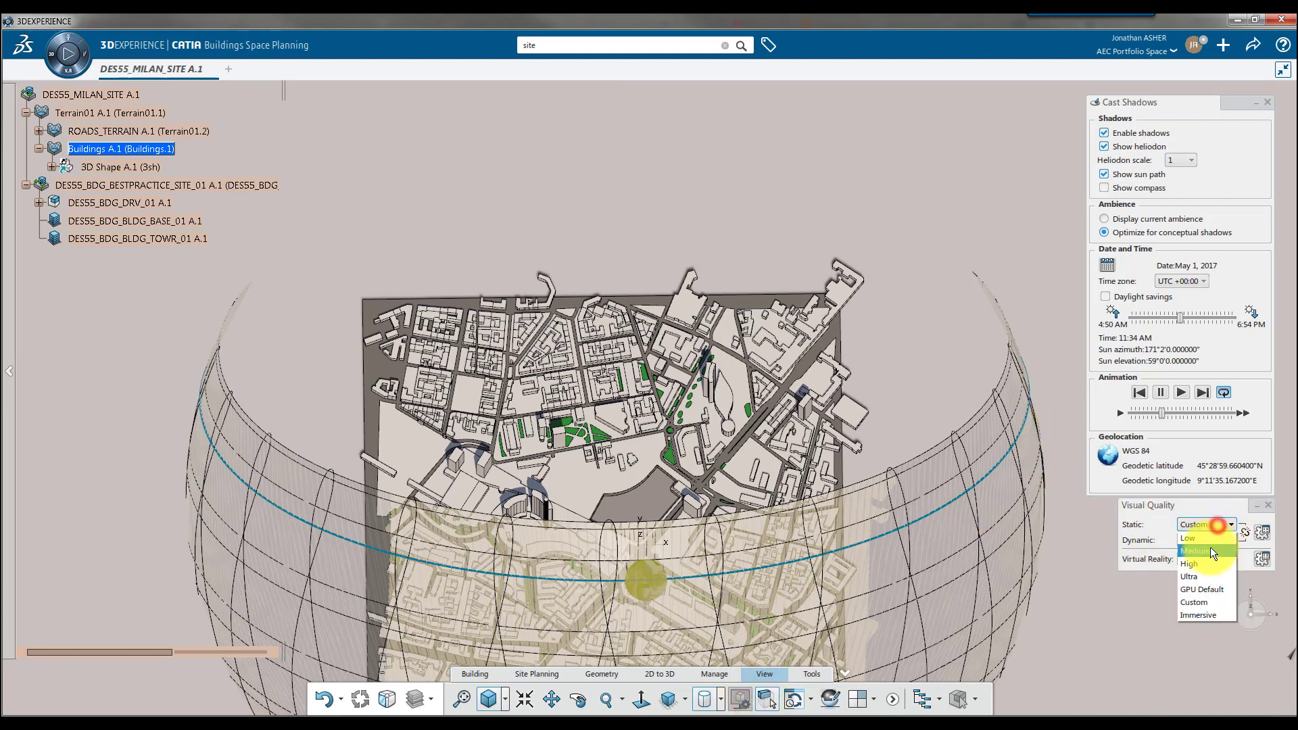
left_click(1262, 533)
left_click(1262, 533)
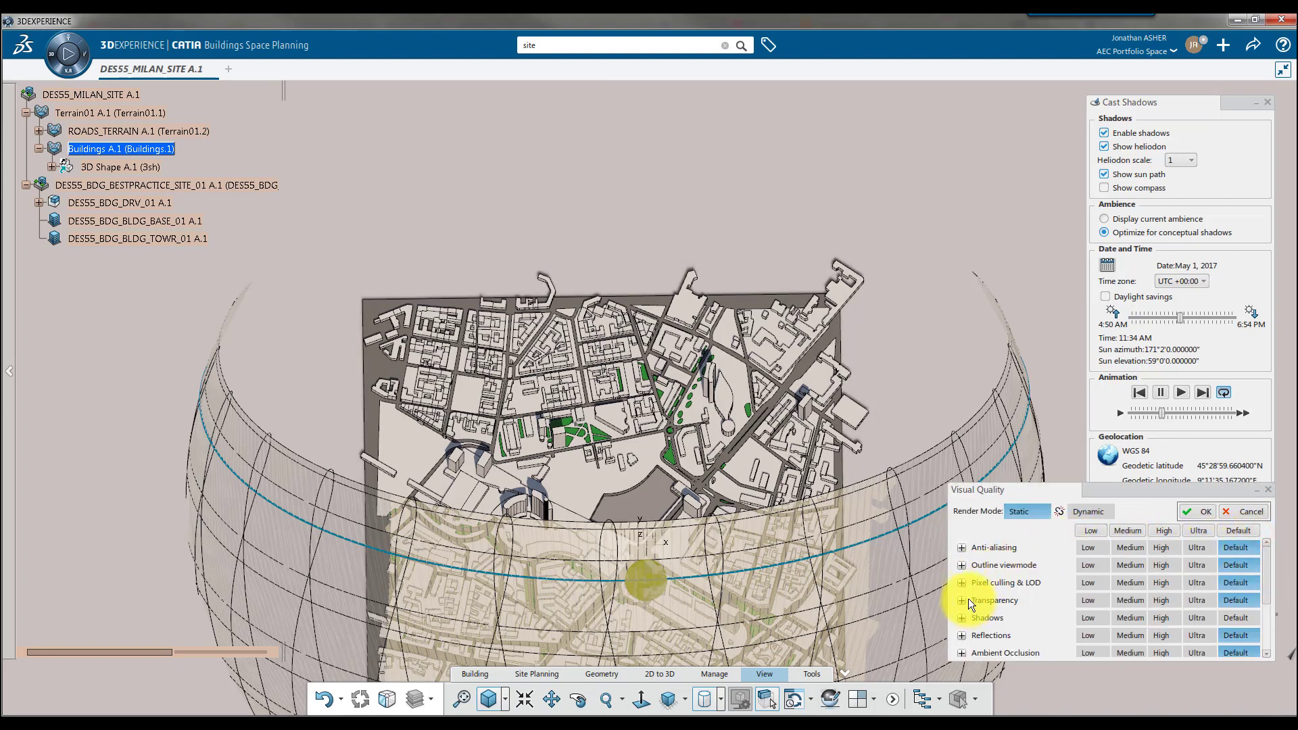
left_click(963, 618)
scroll(1087, 609, "down", 2)
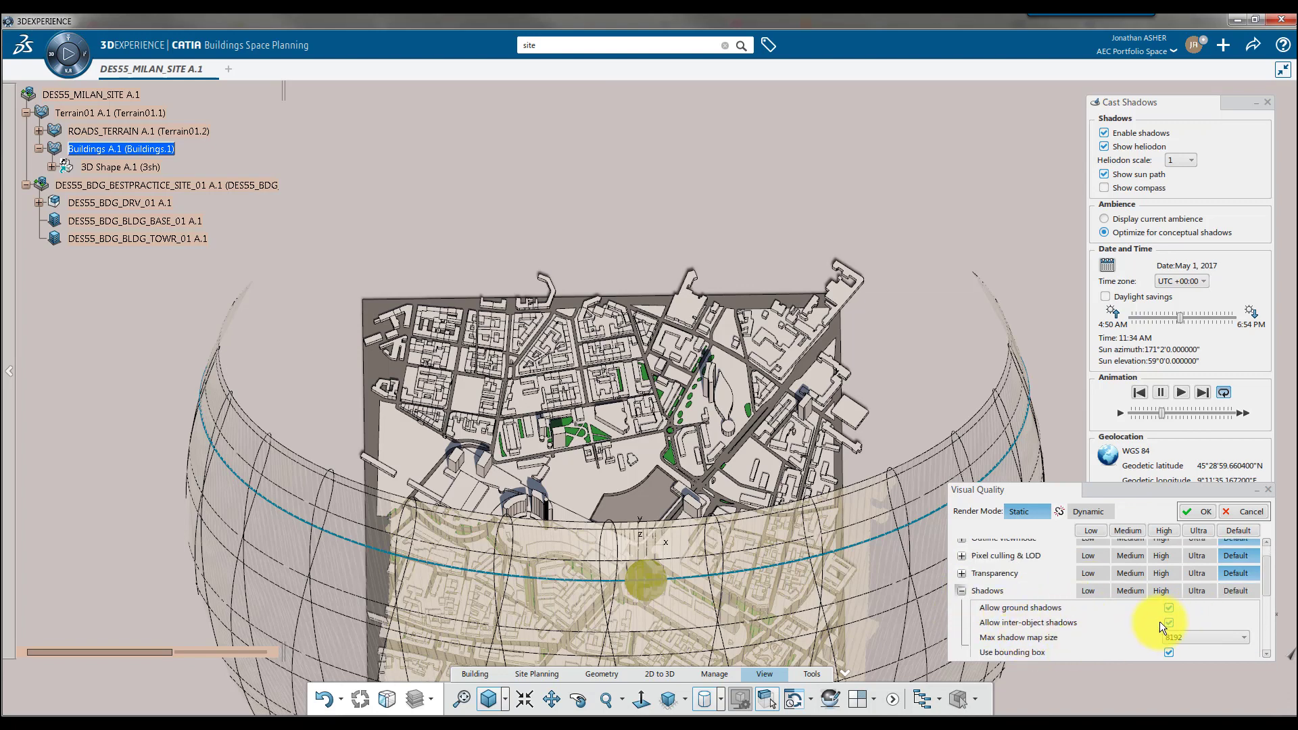
left_click(1206, 512)
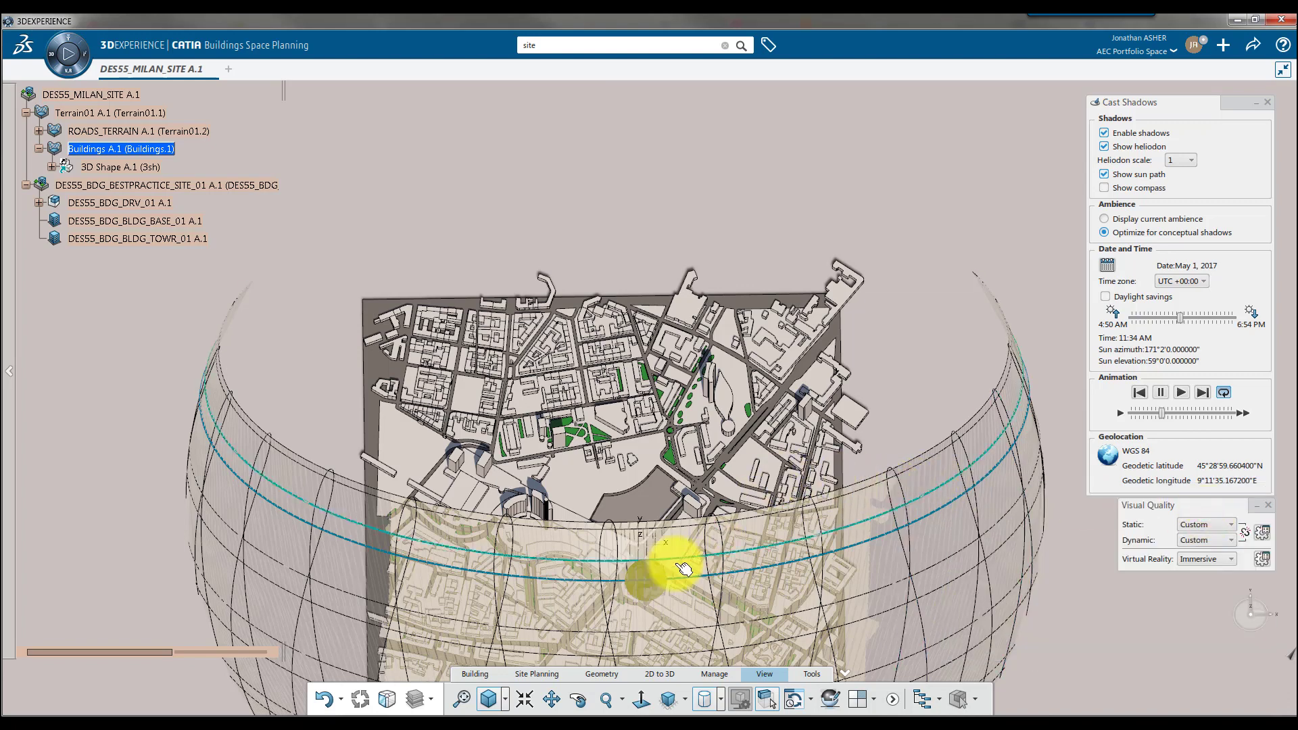
left_click(1183, 393)
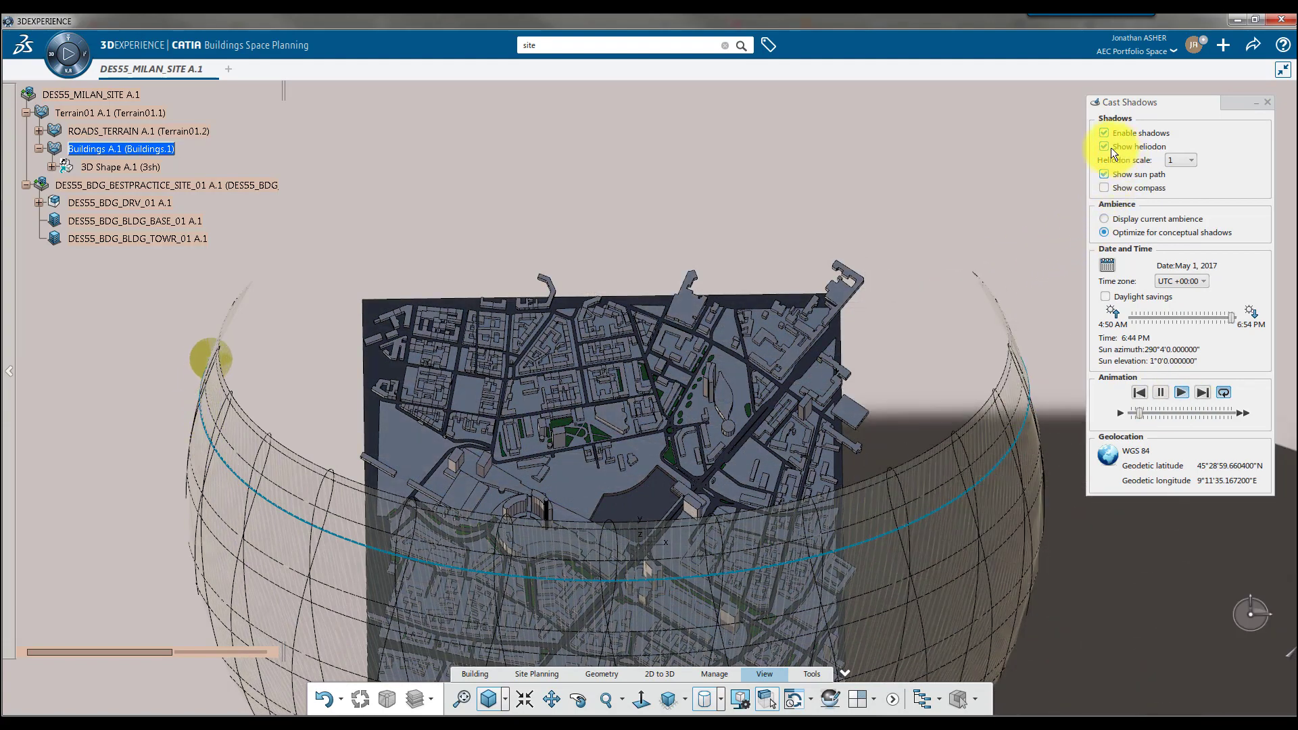
- Pause the sun animation at 10:00 AM on March 16, then redisplay the heliodon dome
left_click(1105, 146)
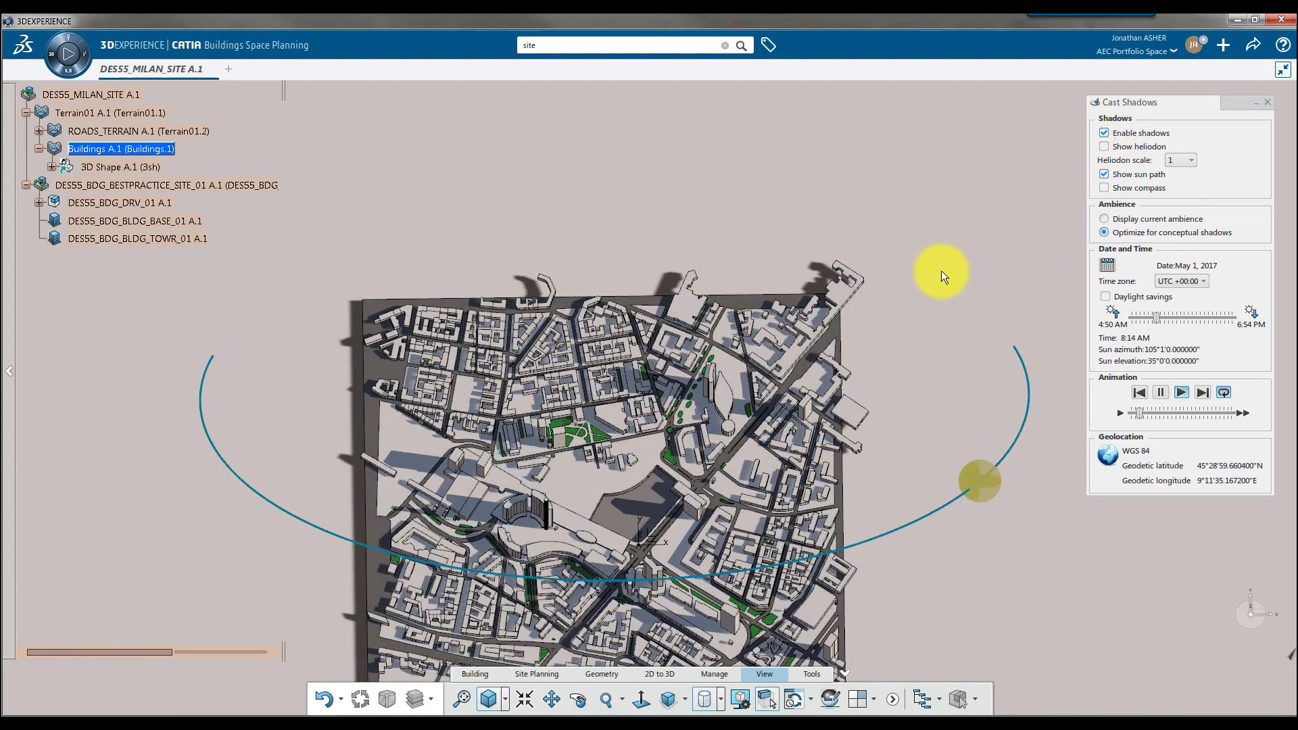
middle_click_drag(943, 281, 884, 269)
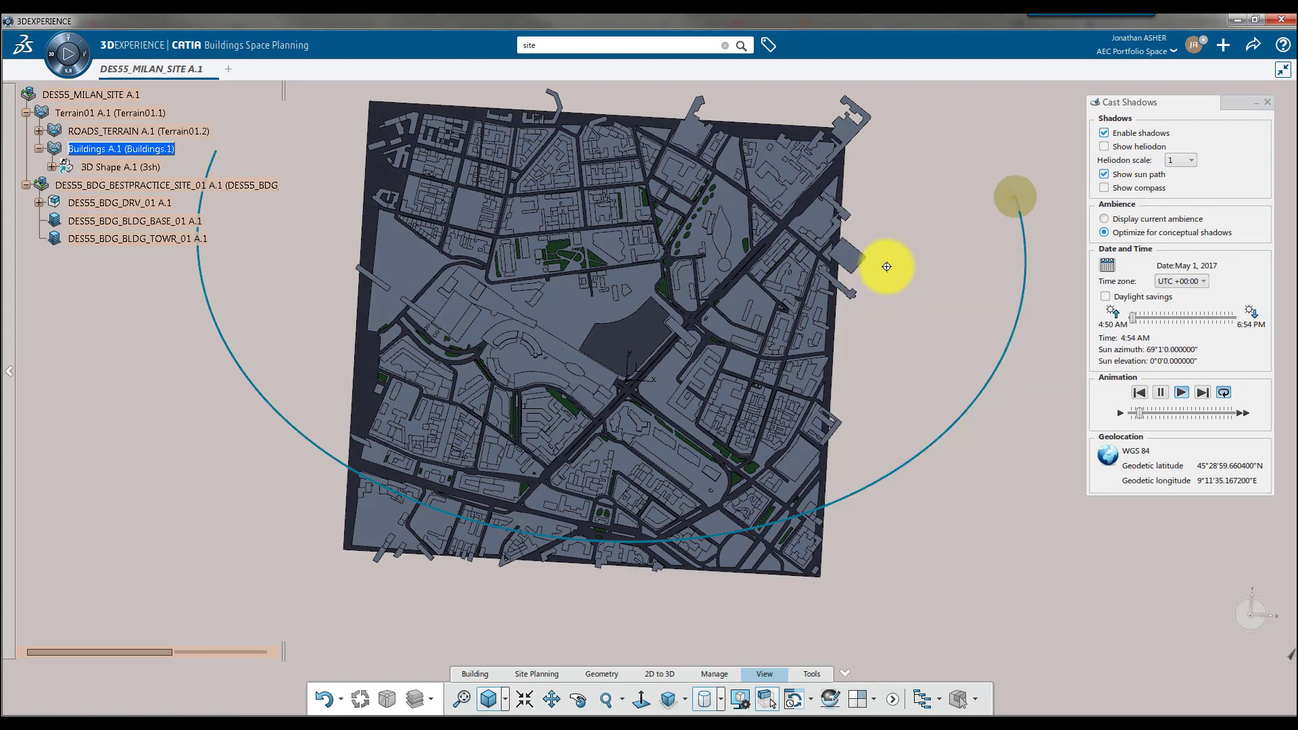
left_click(1160, 393)
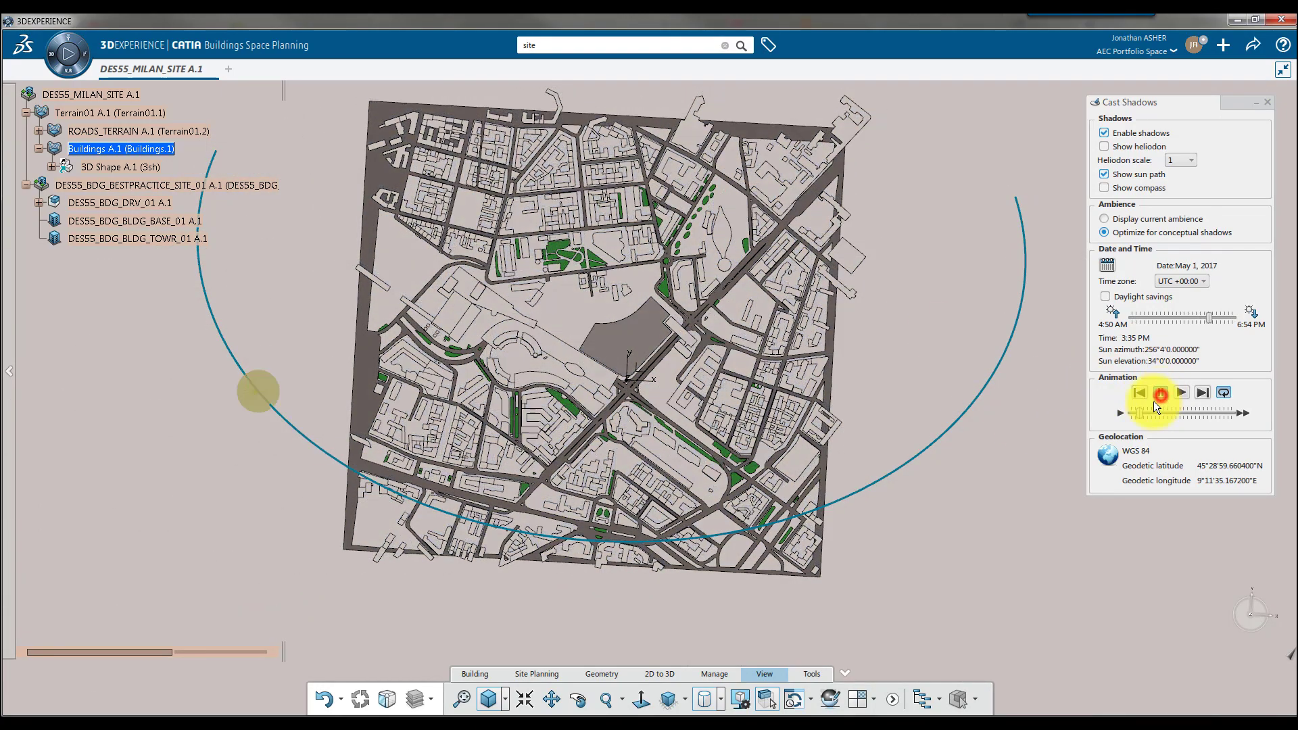
left_click_drag(1208, 322, 1190, 331)
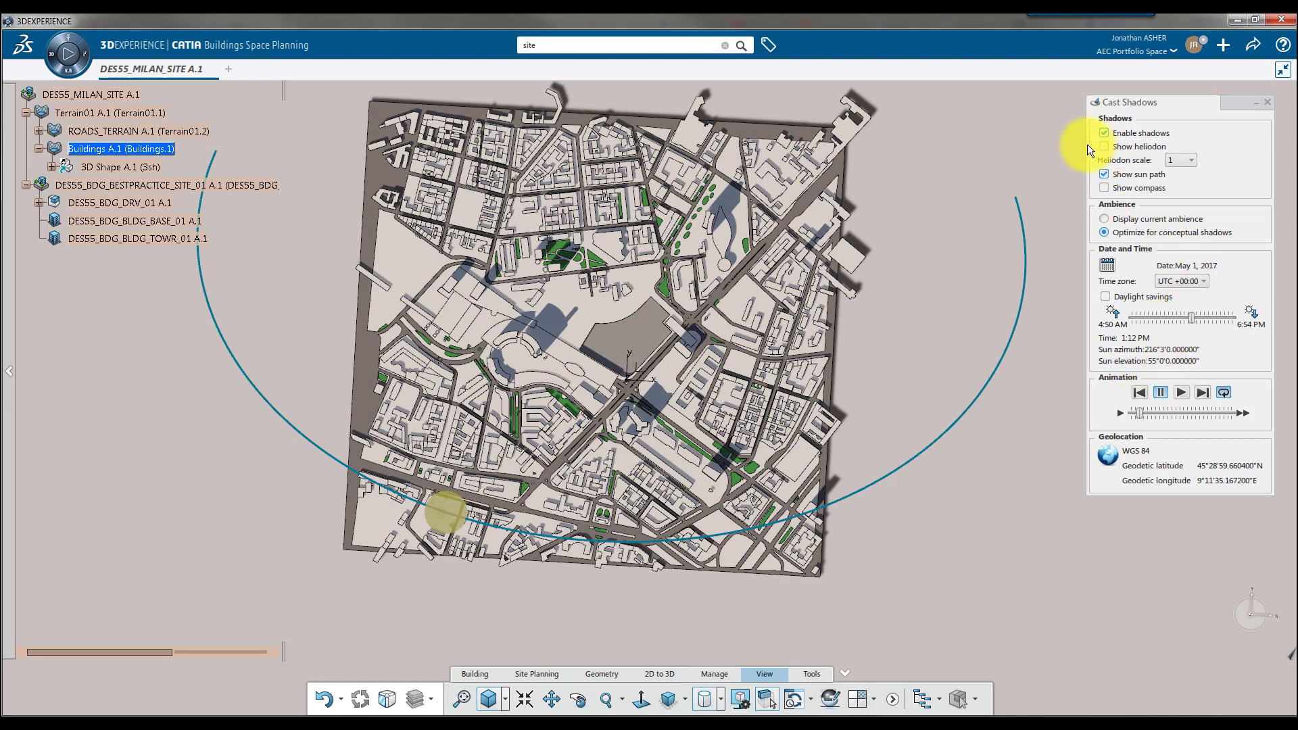
left_click(1106, 146)
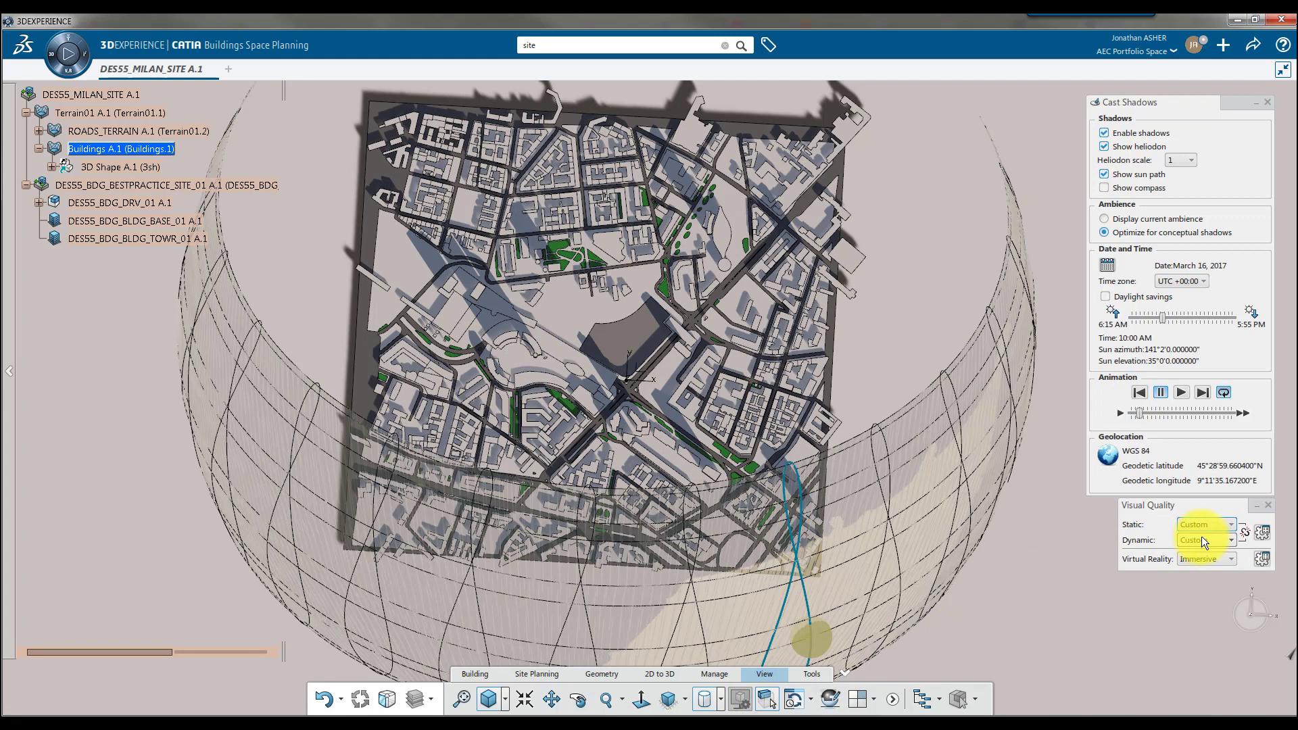
- Set both Dynamic and Static display quality to High
left_click(1203, 539)
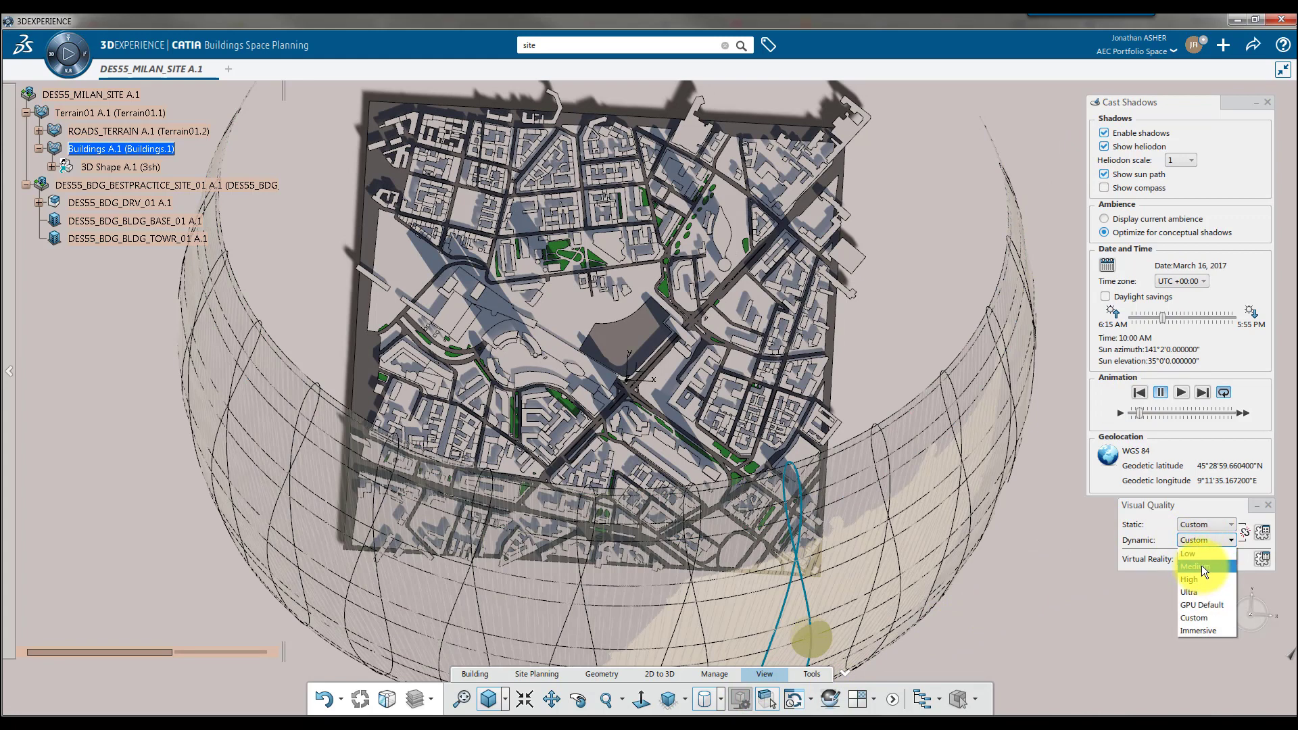
left_click(1203, 569)
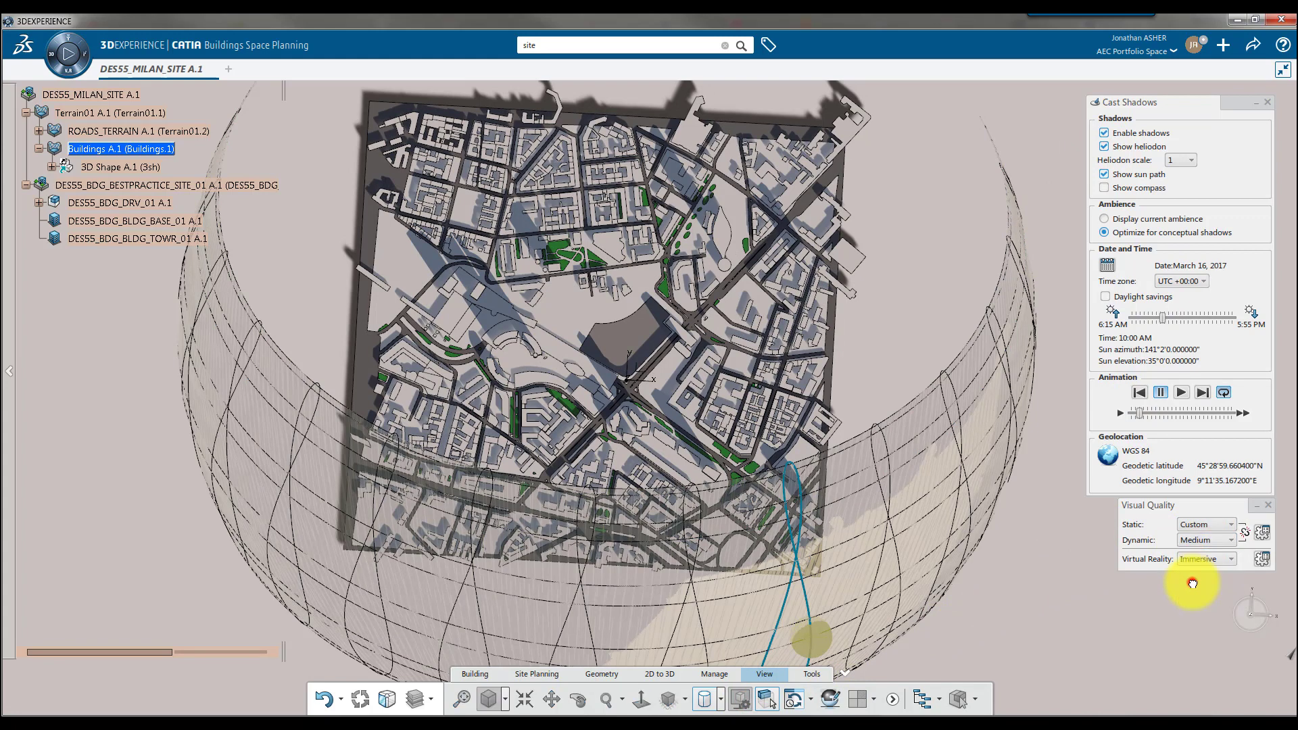
left_click(1199, 539)
left_click(1191, 579)
left_click(1198, 526)
left_click(1196, 564)
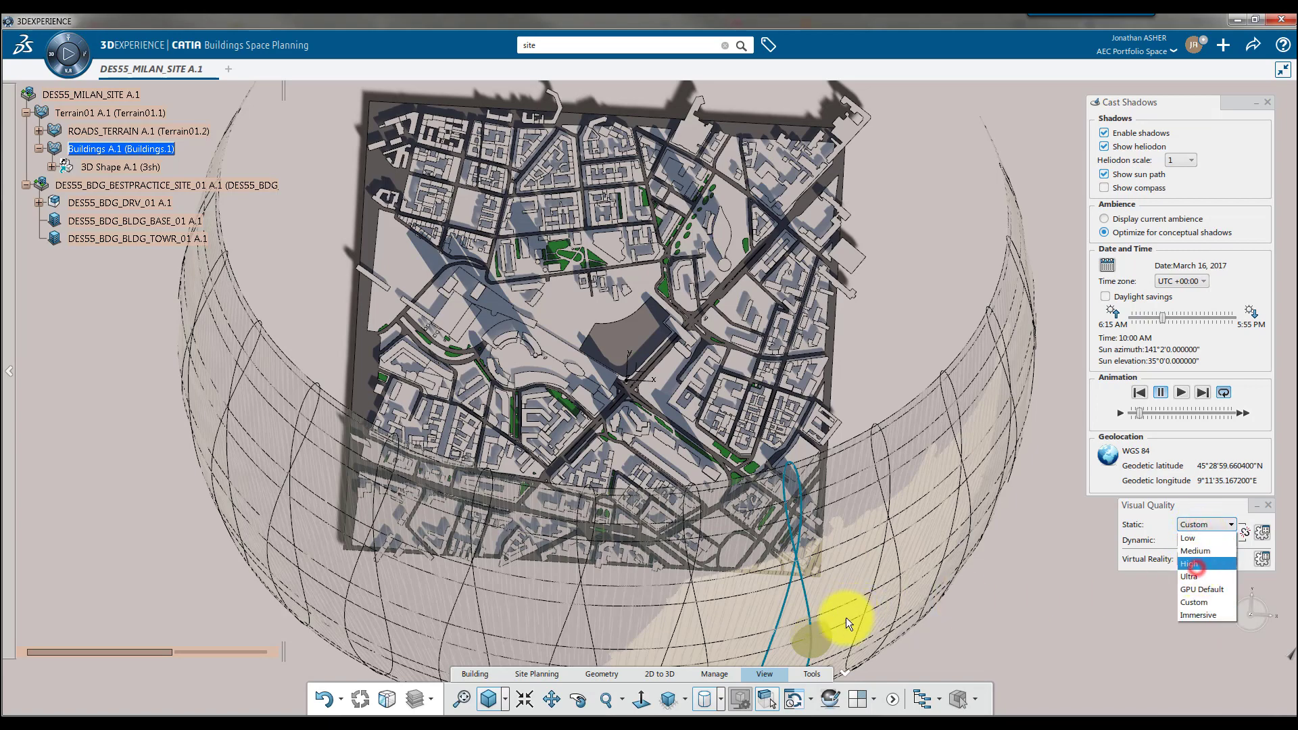
- Move the sun to 11:00 AM on March 17
left_click_drag(816, 649, 837, 584)
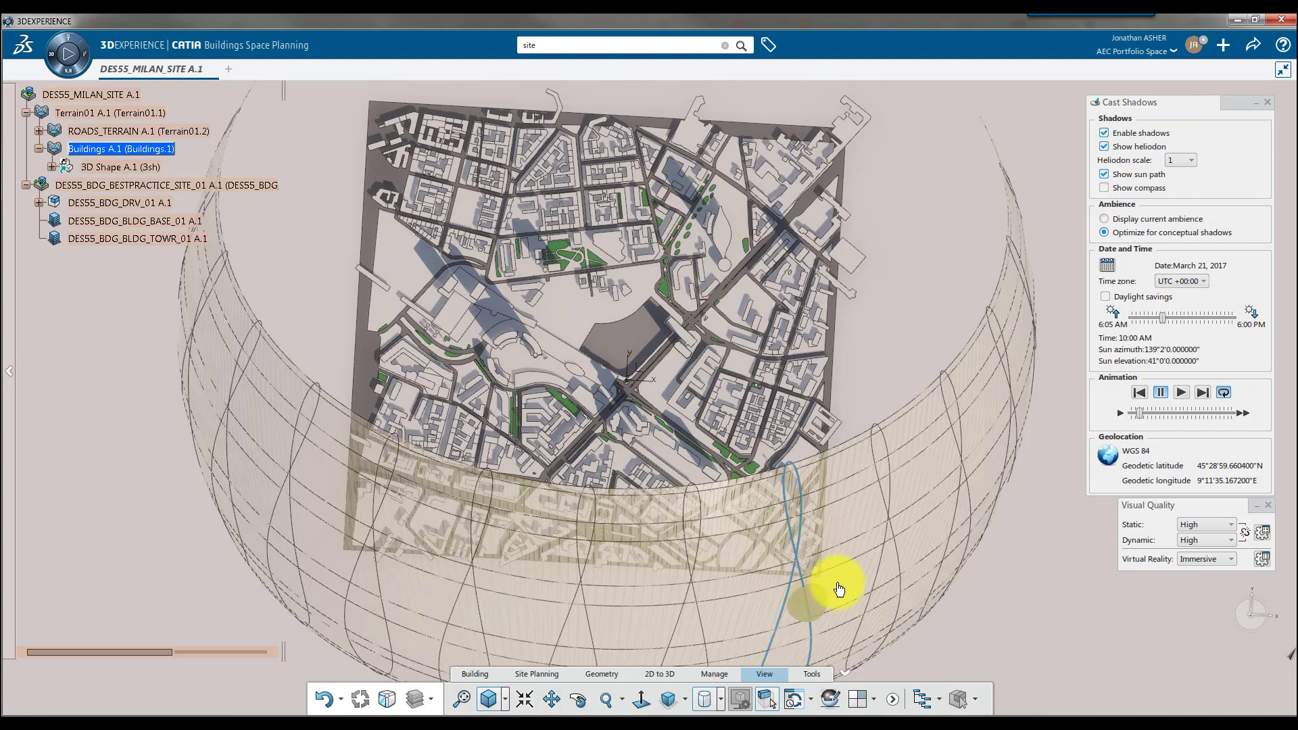
middle_click_drag(660, 560, 722, 502)
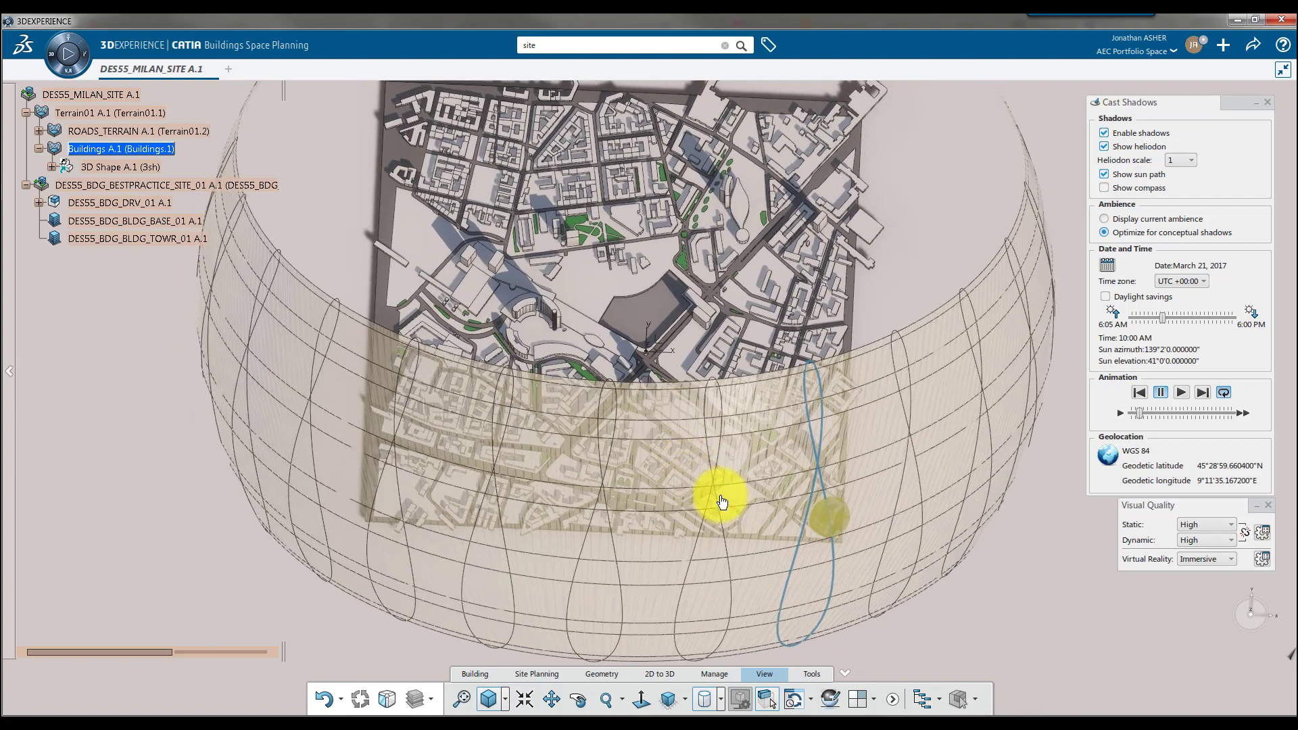
left_click_drag(737, 549, 816, 532)
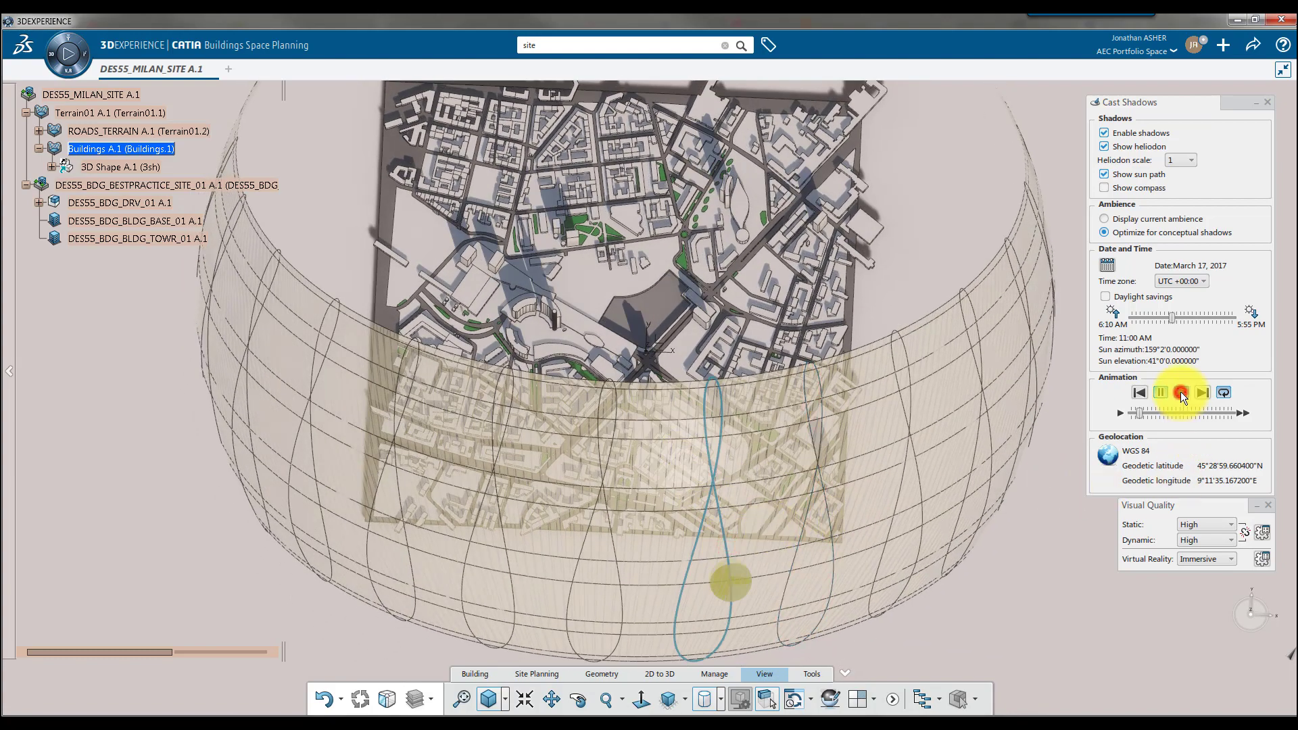
- Resume the 11:00 AM sun animation and hide the heliodon dome over the city
left_click(1181, 392)
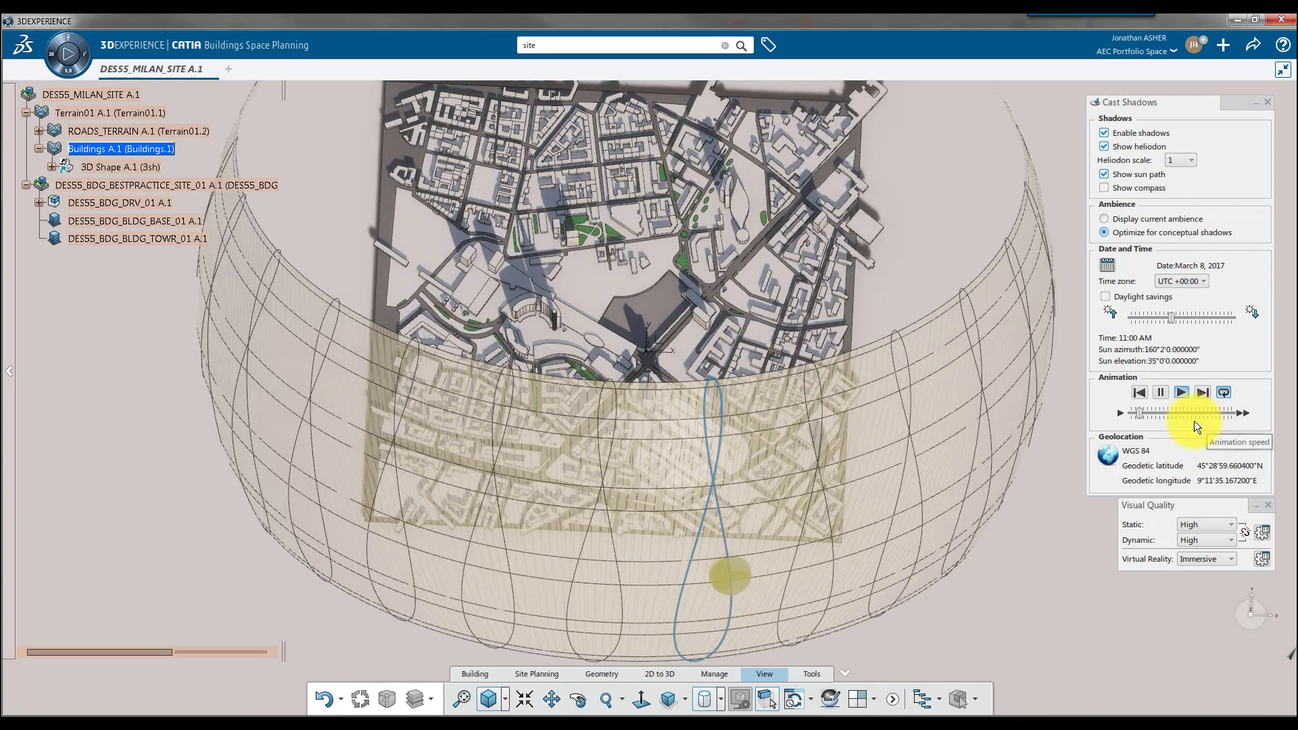
middle_click_drag(539, 275, 541, 341)
middle_click_drag(491, 245, 477, 360)
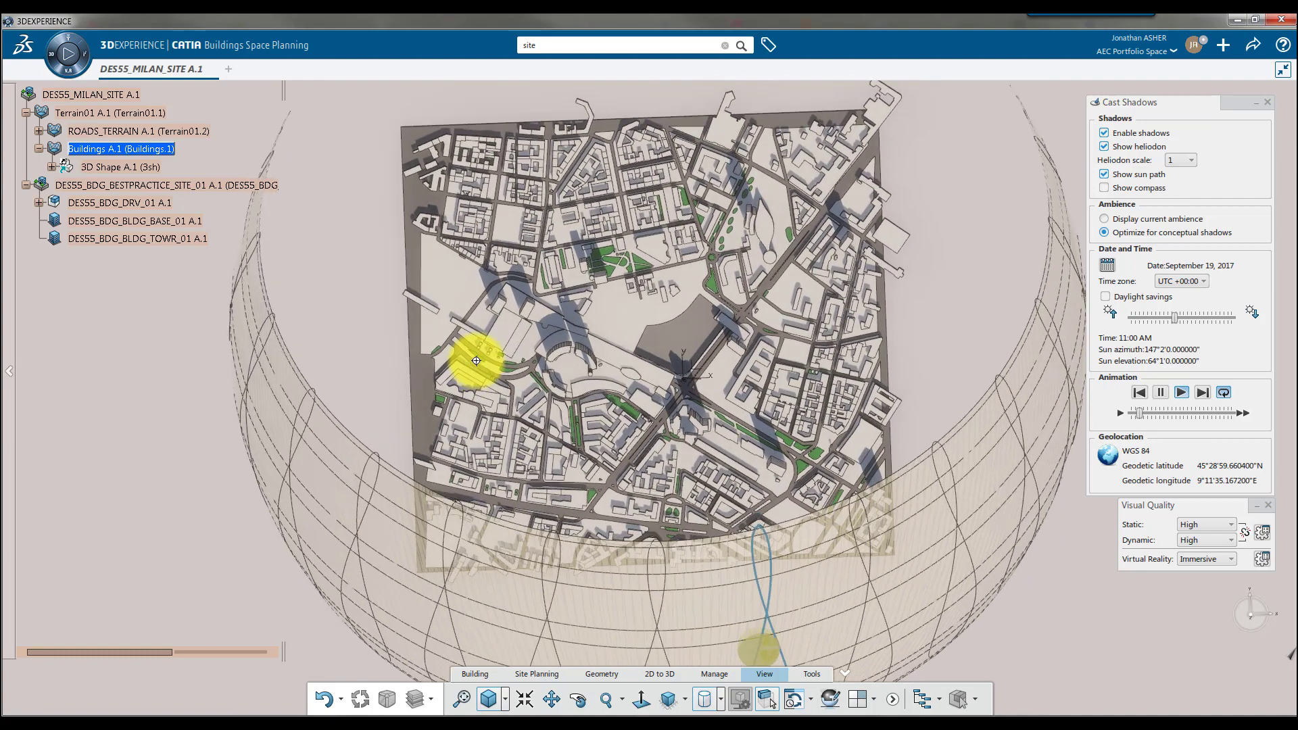
left_click(1105, 146)
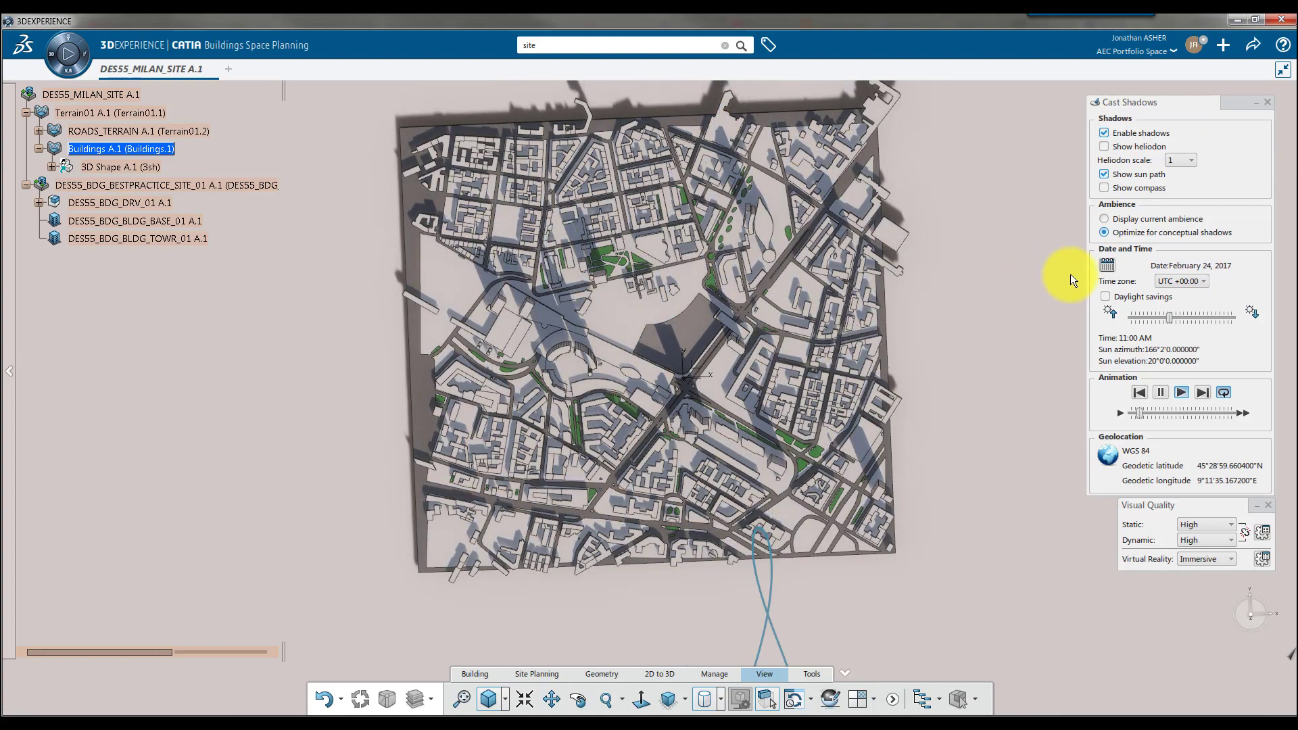
mouse_move(934, 343)
middle_mouse_down()
mouse_move(932, 252)
mouse_move(982, 163)
mouse_move(965, 99)
mouse_move(938, 88)
middle_mouse_up()
- Raise the animation speed and pause the sun at July 16, 11:00 AM
middle_click_drag(937, 426, 1146, 348)
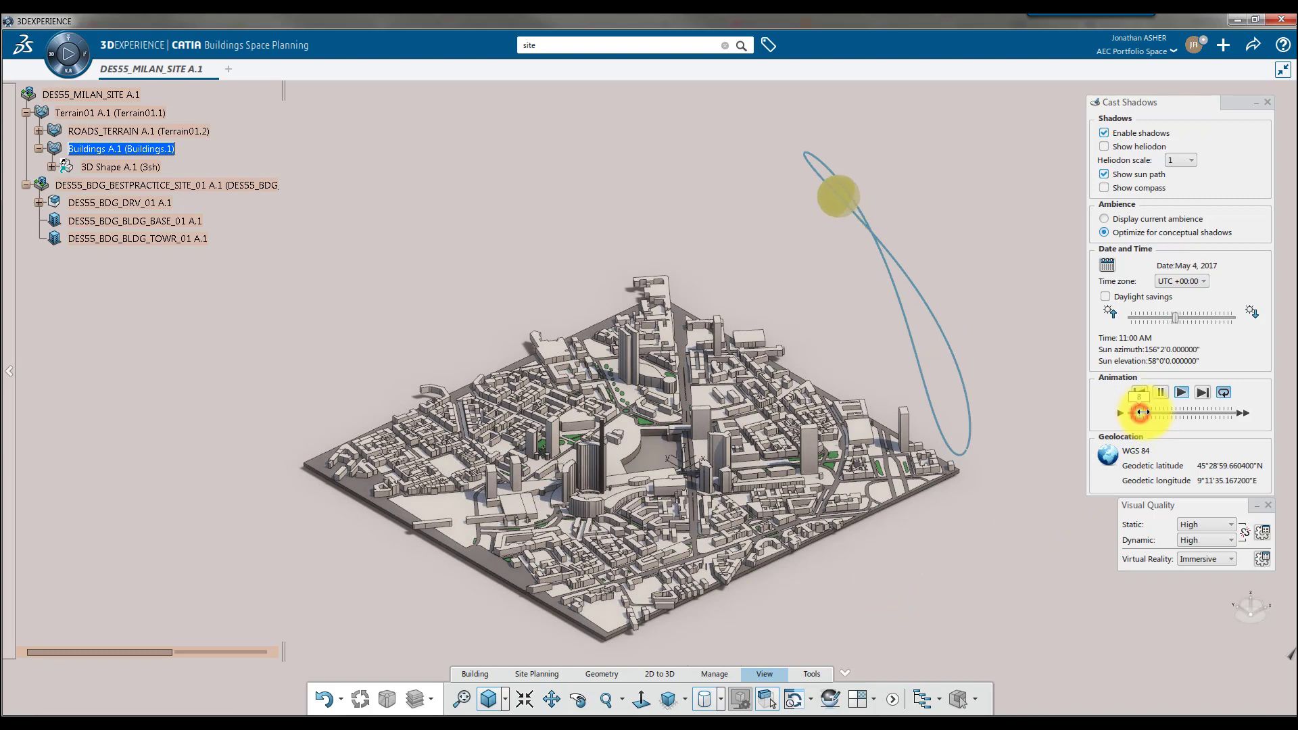
left_click_drag(1140, 412, 1179, 411)
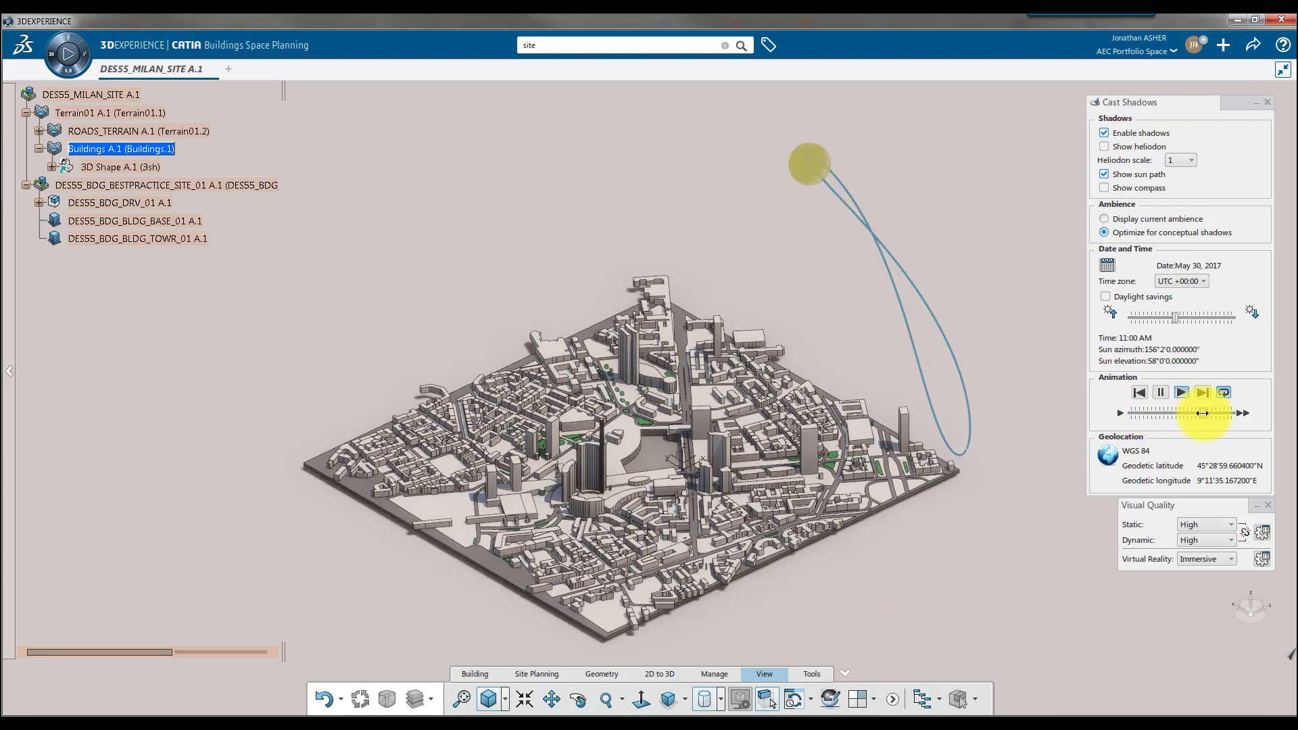
left_click(1211, 416)
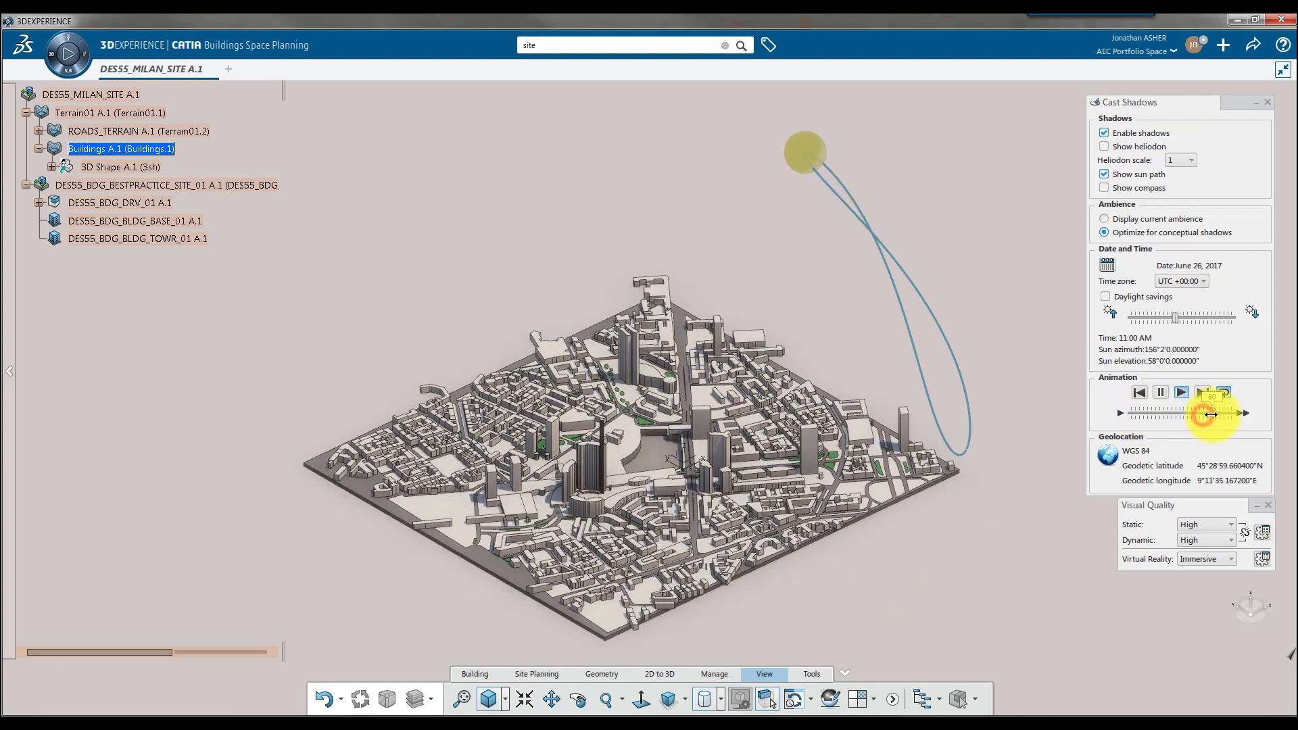
left_click(1161, 393)
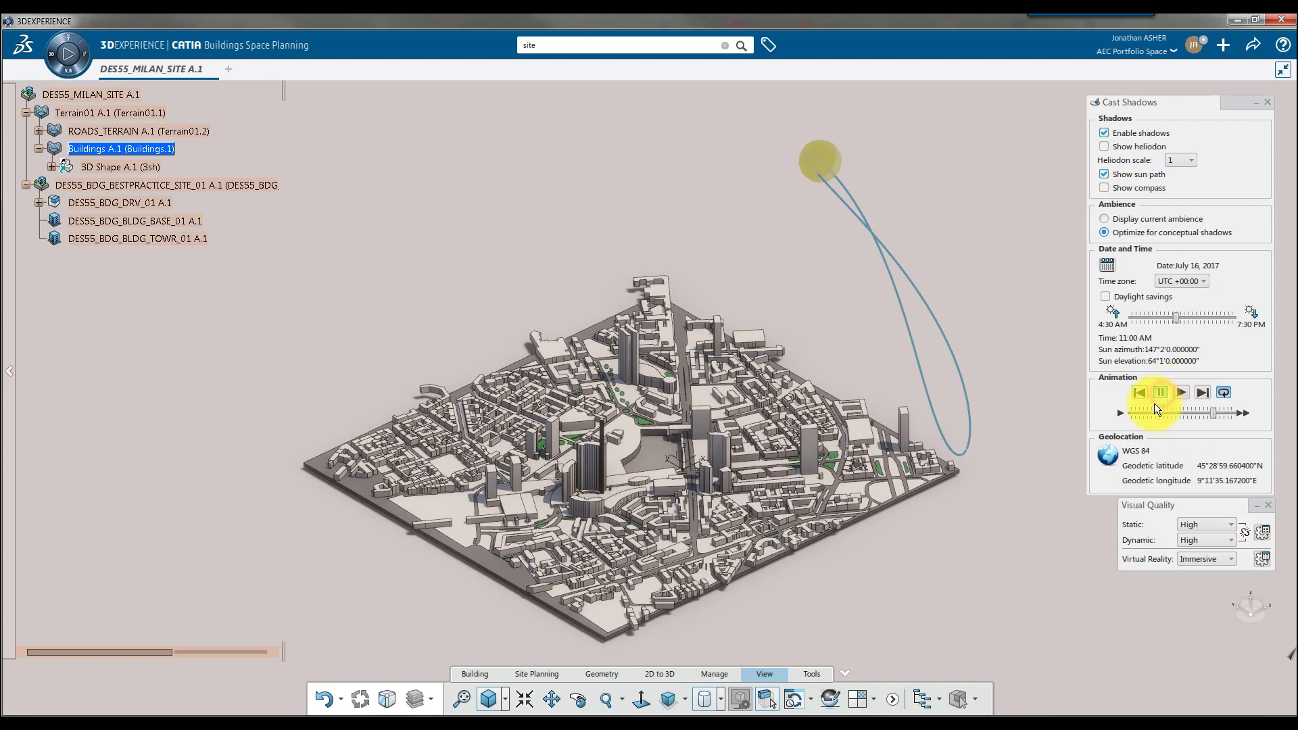